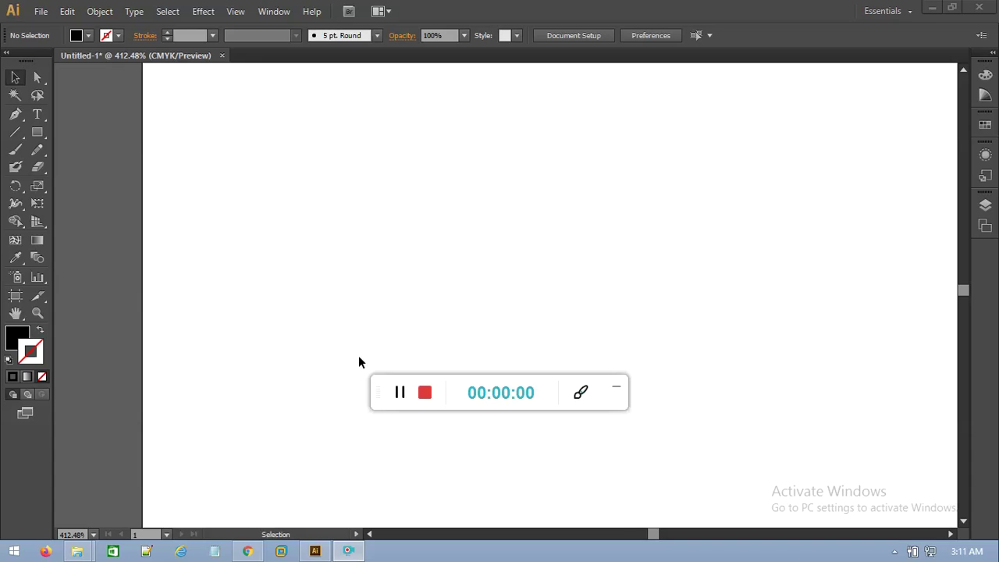
# Toggle between the Direct Selection (A) and Selection (V) tools on the canvas.
pyautogui.moveTo(374, 382); pyautogui.dragTo(356, 555)
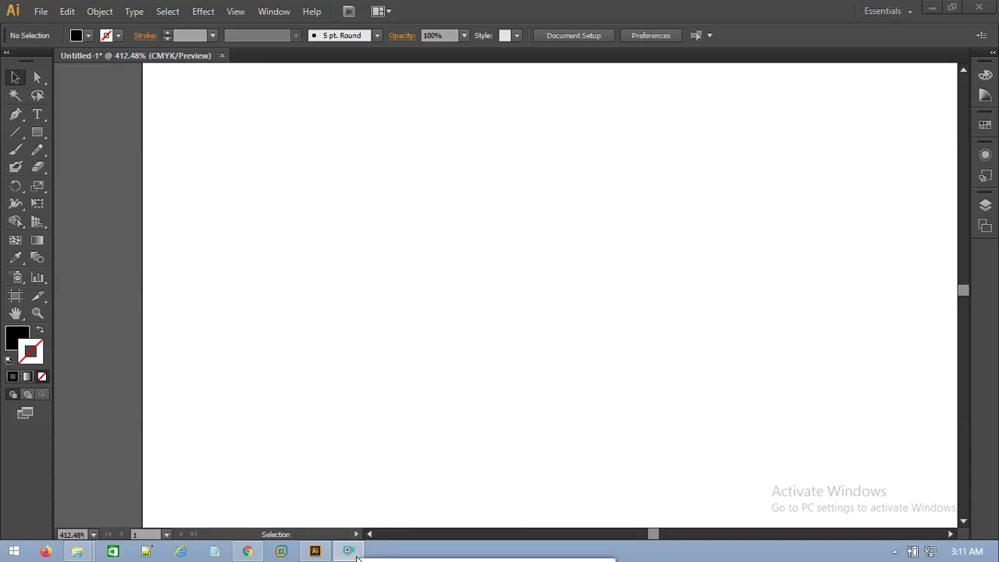
pyautogui.press('a')
pyautogui.press('v')
pyautogui.click(520, 425)
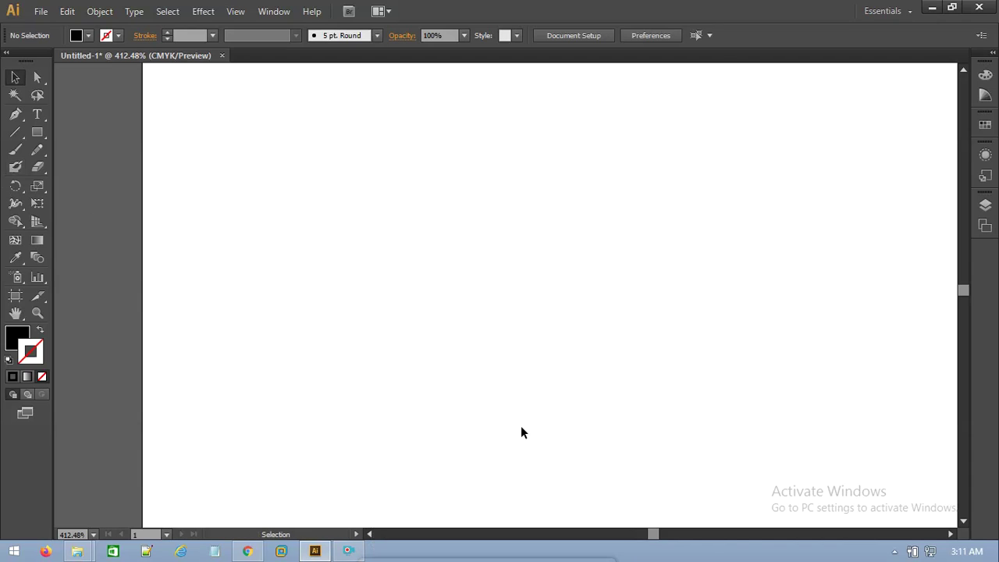
pyautogui.press('a')
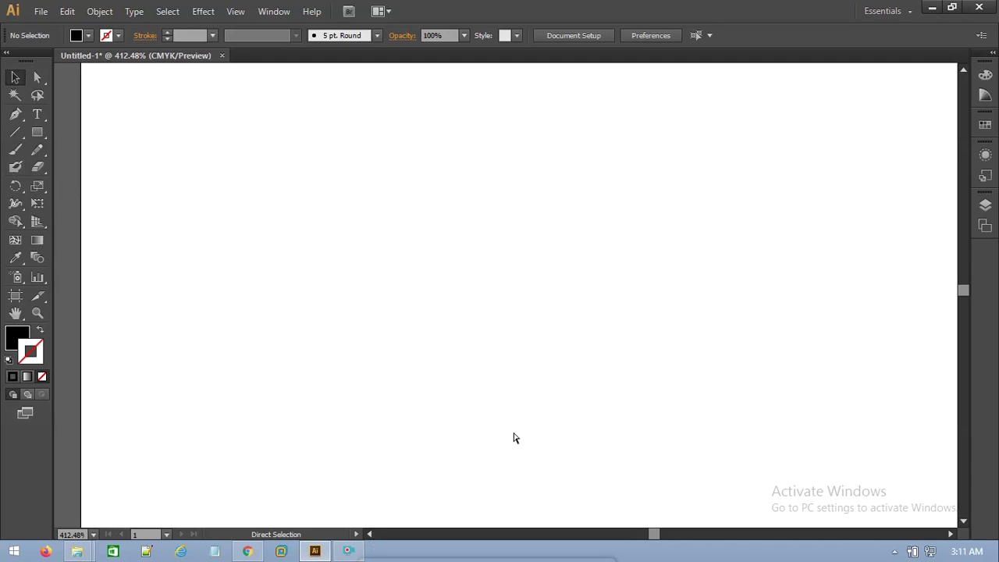
pyautogui.press('v')
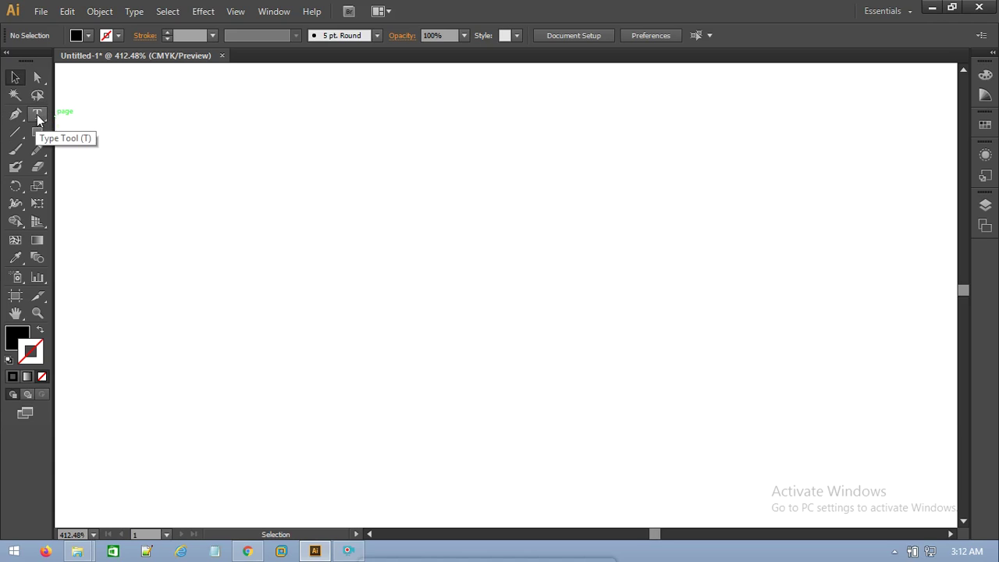
# Type 'welcome to datacom' as point text in the upper middle, nudge it higher, and deselect.
pyautogui.moveTo(36, 114); pyautogui.dragTo(91, 110)
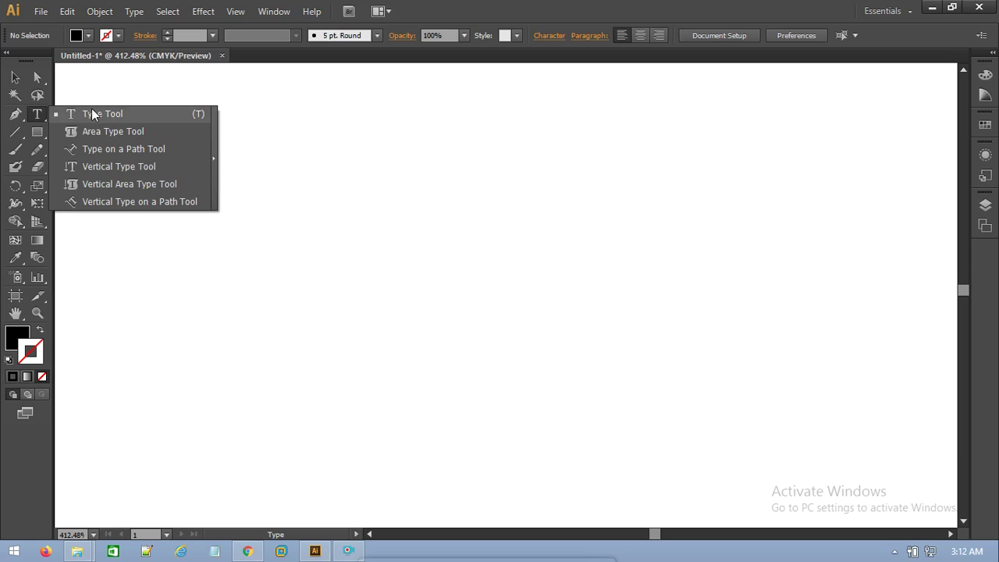
pyautogui.click(270, 244)
pyautogui.write('welcome to datacom')
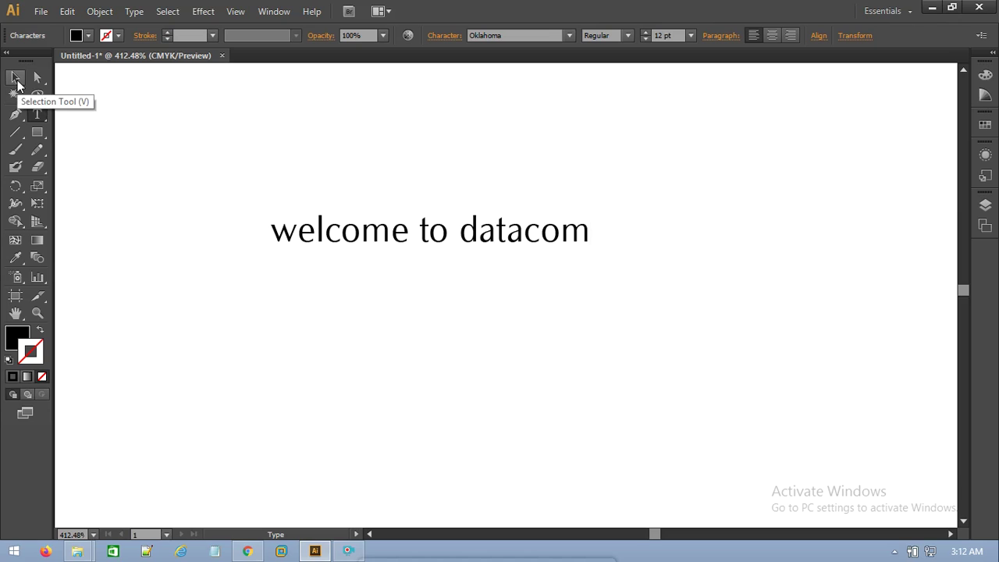
pyautogui.click(17, 79)
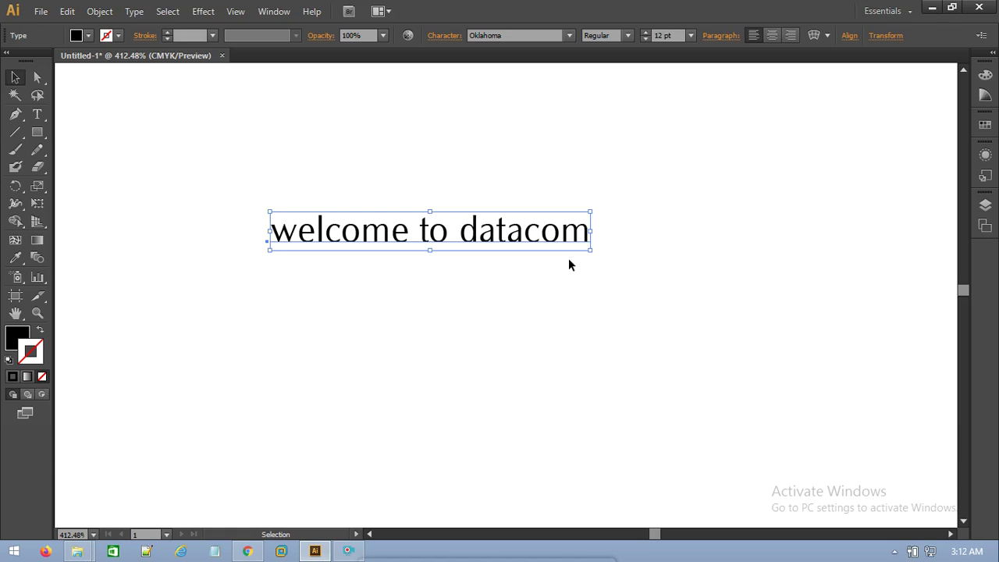
pyautogui.moveTo(421, 234)
pyautogui.mouseDown()
pyautogui.moveTo(405, 251)
pyautogui.moveTo(546, 303)
pyautogui.moveTo(422, 212)
pyautogui.moveTo(497, 219)
pyautogui.mouseUp()
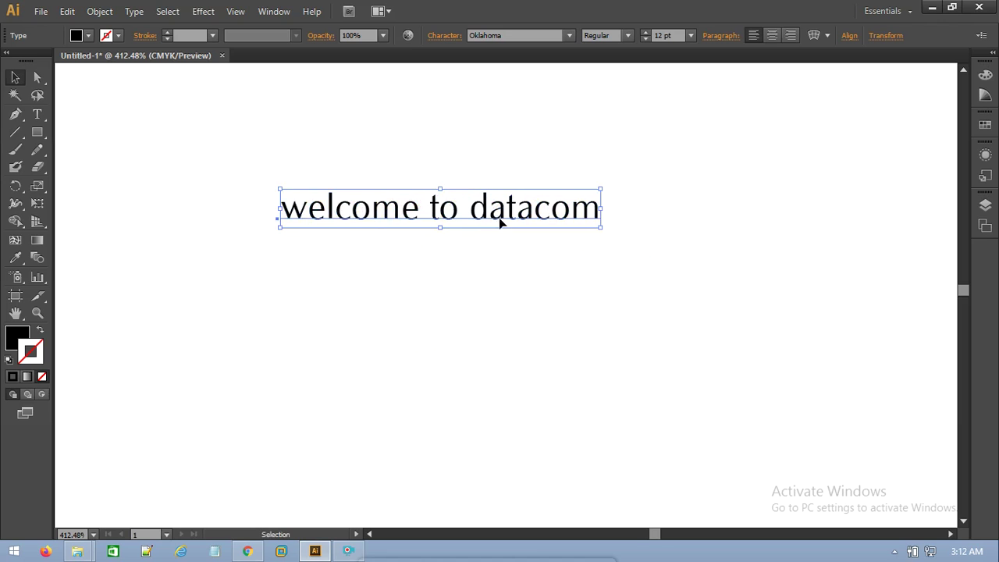
pyautogui.click(496, 116)
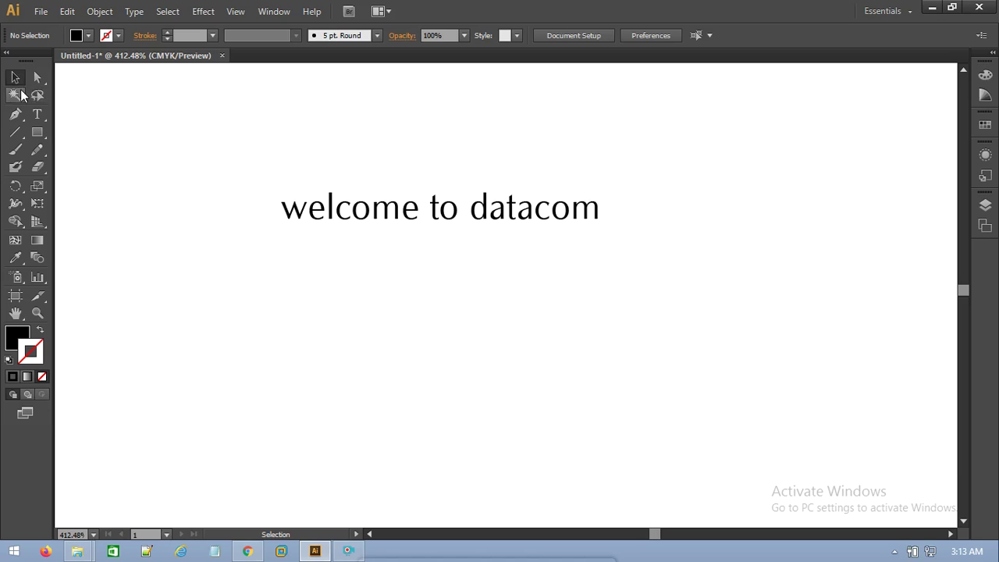
# Add point text 'Welcome to' over 'datacom institute' below the heading, then reselect the top line.
pyautogui.click(37, 114)
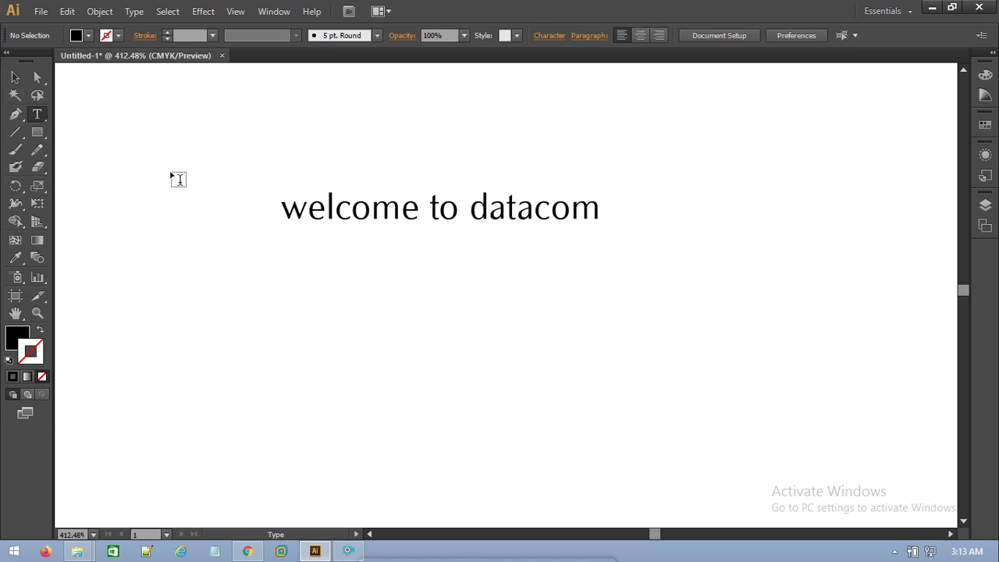
pyautogui.click(284, 334)
pyautogui.write('Welcome to')
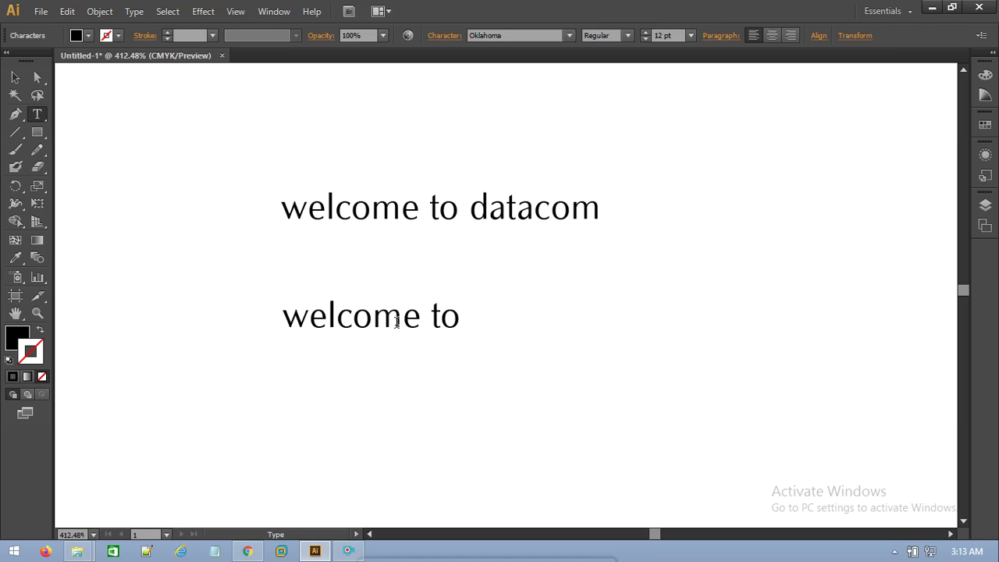
pyautogui.press('Return')
pyautogui.write('datacom institute')
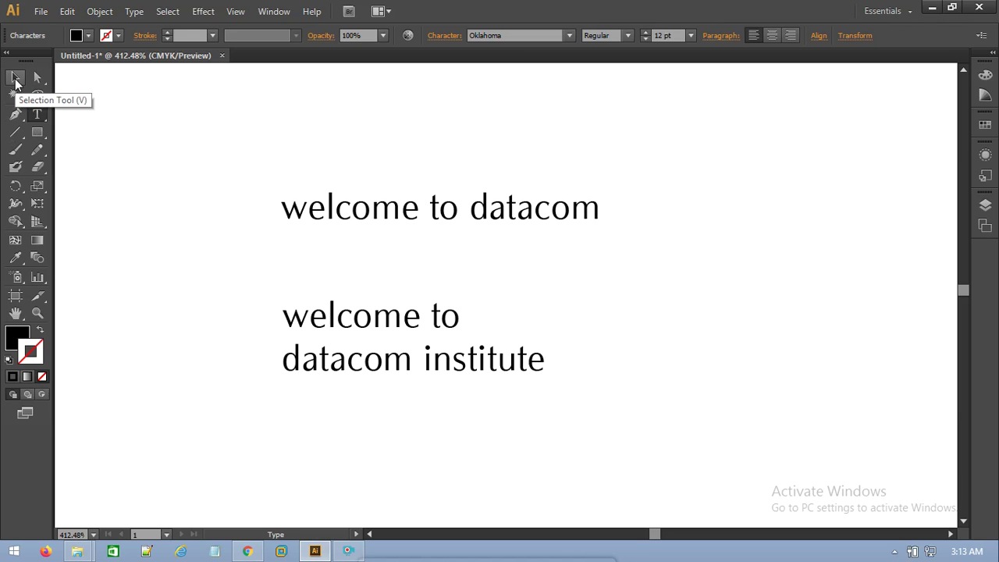
pyautogui.click(15, 78)
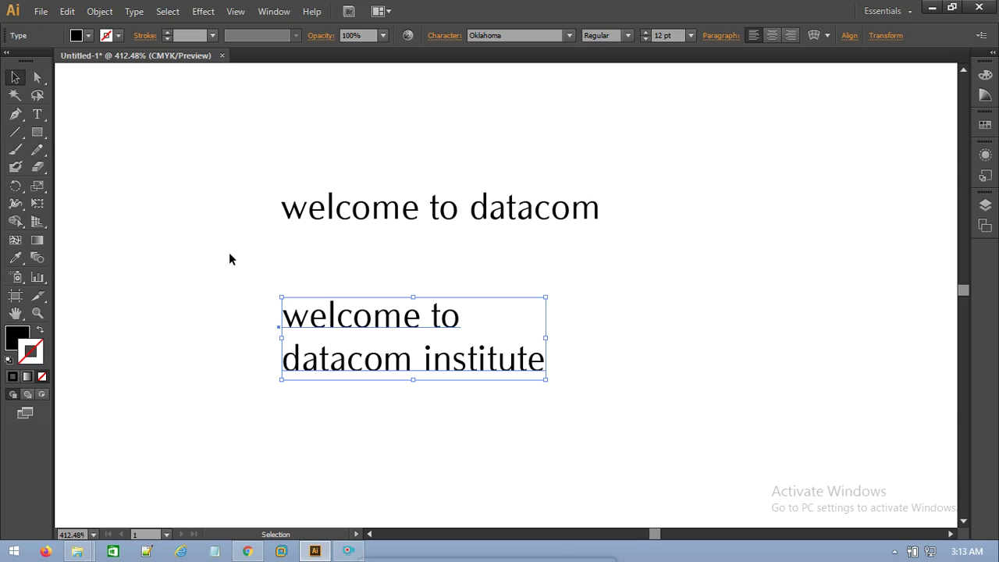
pyautogui.click(337, 259)
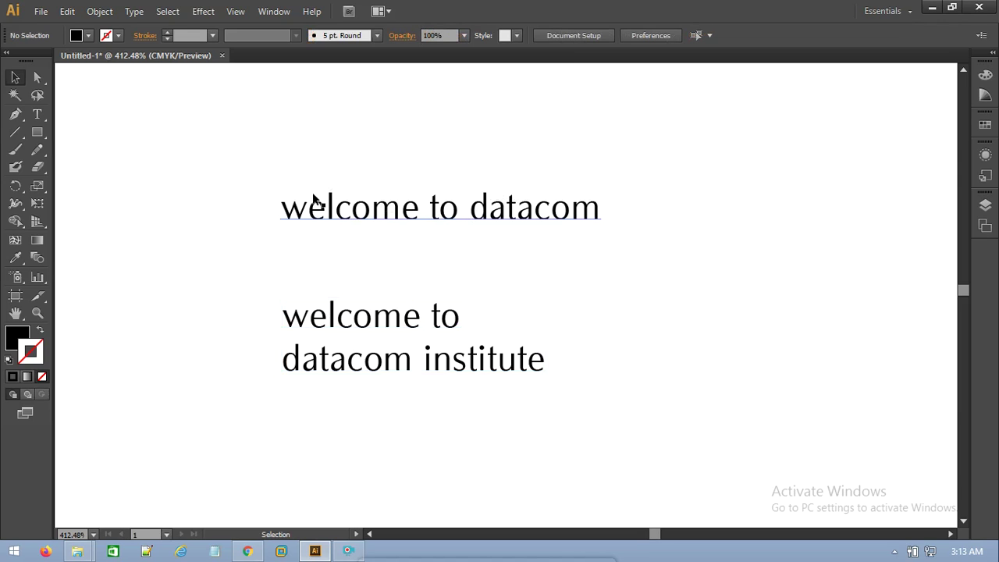
pyautogui.click(473, 209)
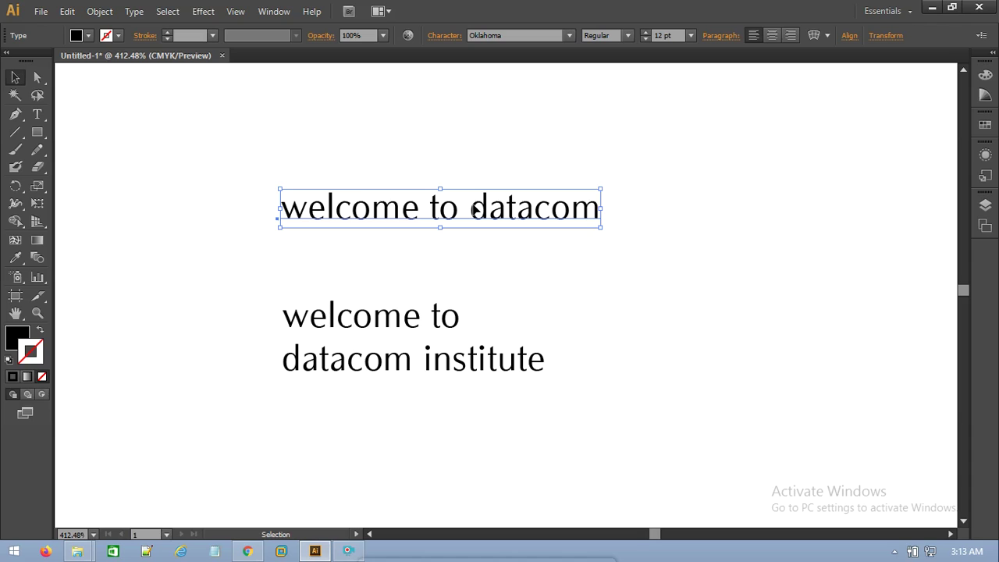
# Append 'datacom' to the top text block.
pyautogui.click(37, 117)
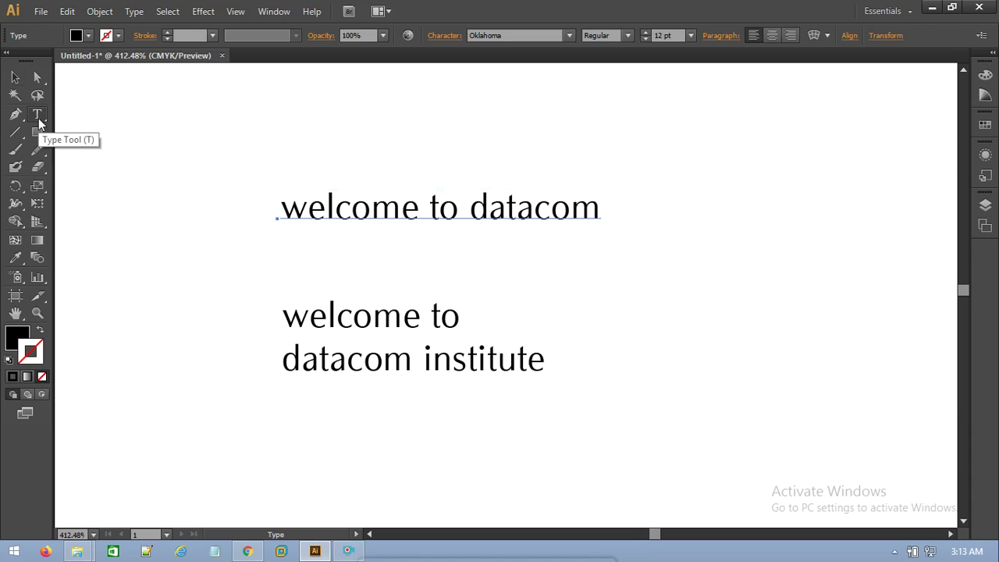
pyautogui.click(598, 208)
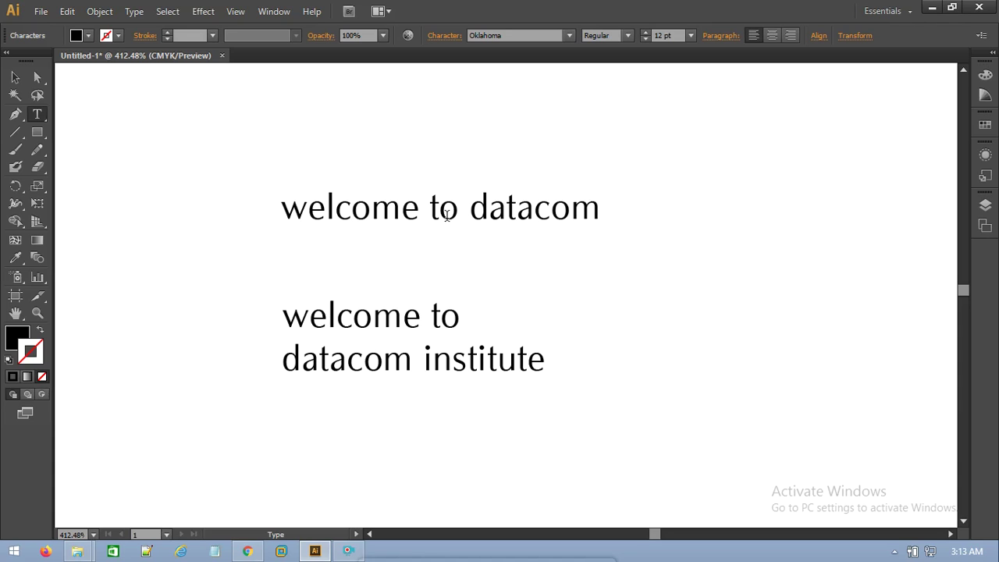
pyautogui.write('datacom')
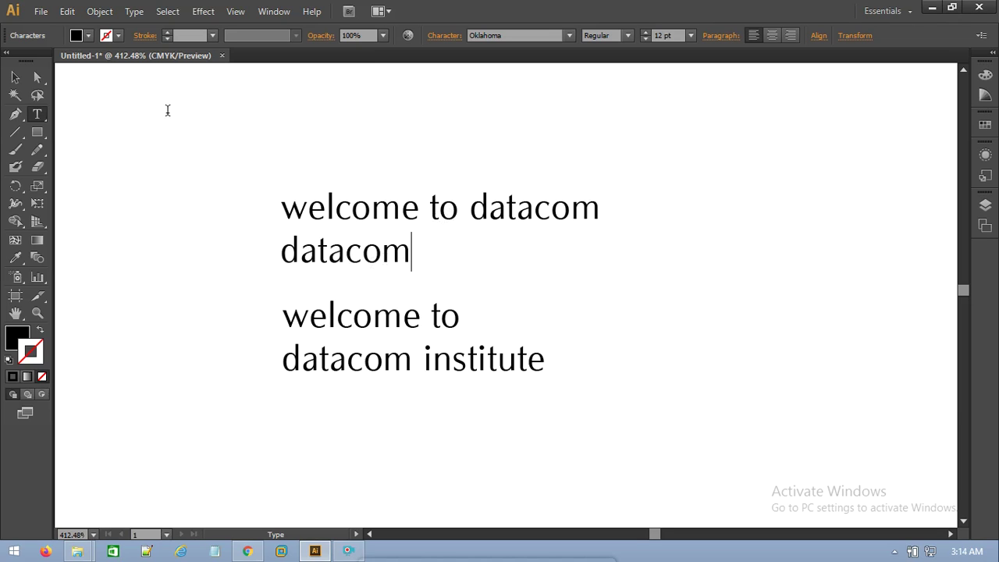
pyautogui.click(15, 78)
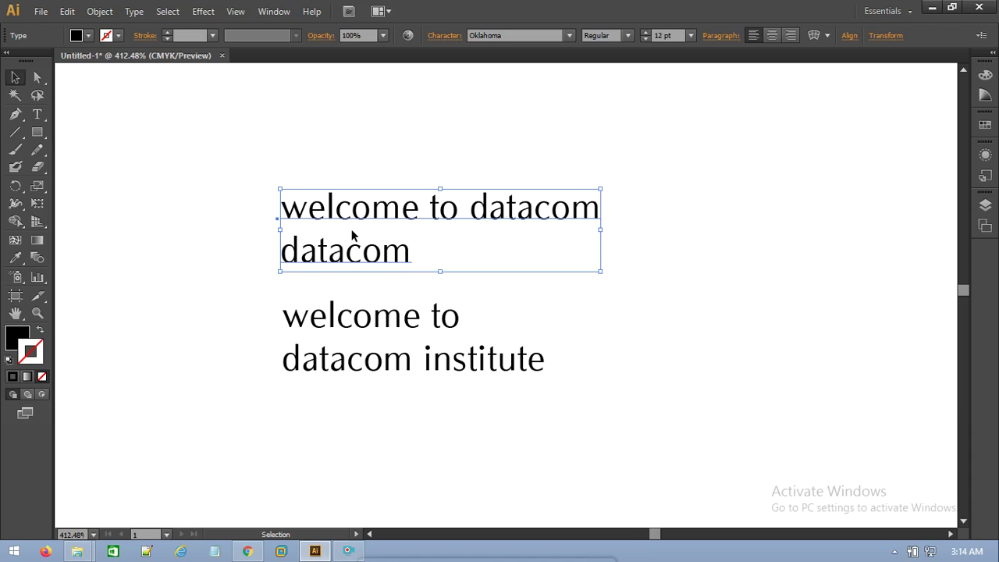
# Delete both the 'welcome to datacom institute' block and the upper text block.
pyautogui.click(390, 320)
pyautogui.click(383, 254)
pyautogui.click(164, 125)
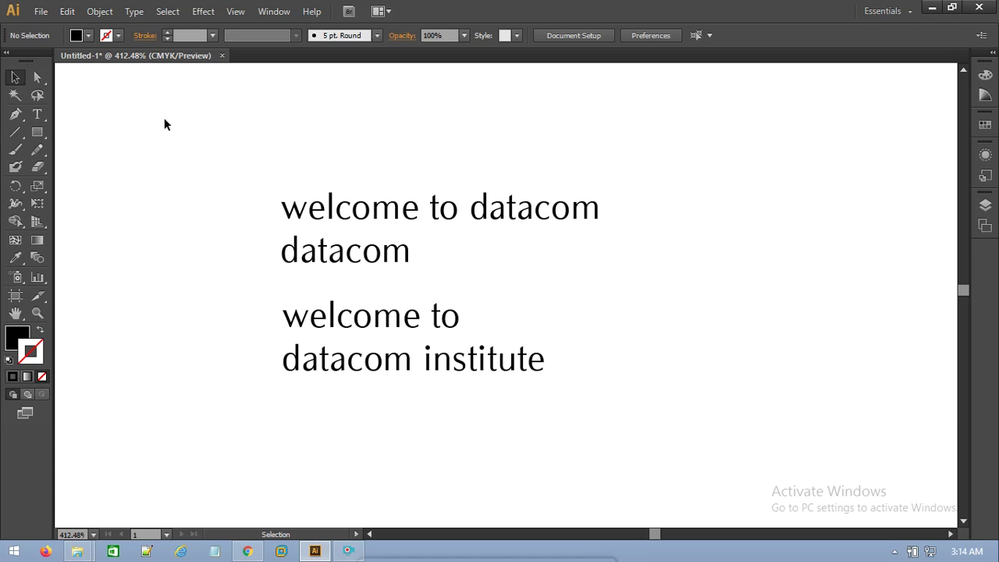
pyautogui.click(385, 325)
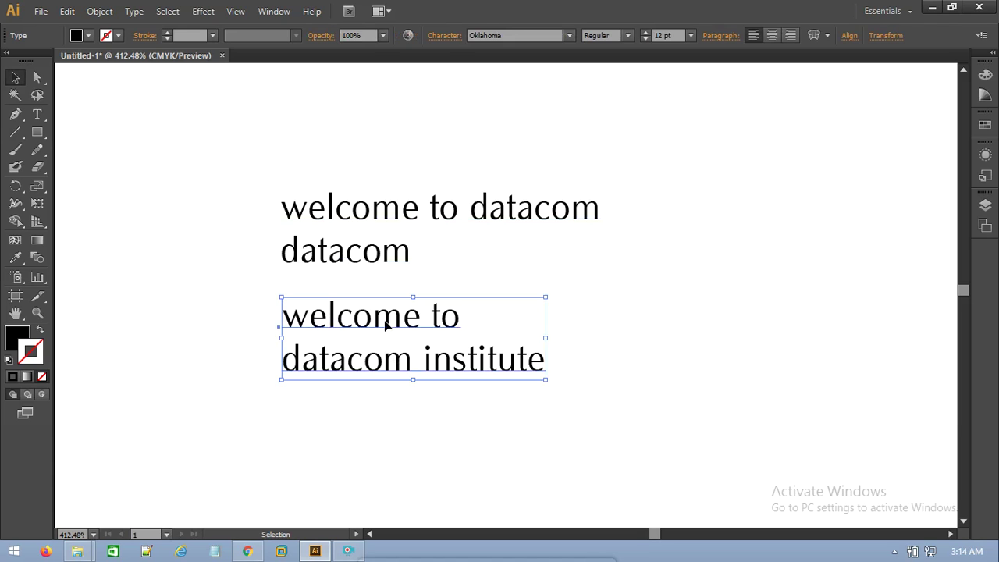
pyautogui.press('Delete')
pyautogui.click(376, 268)
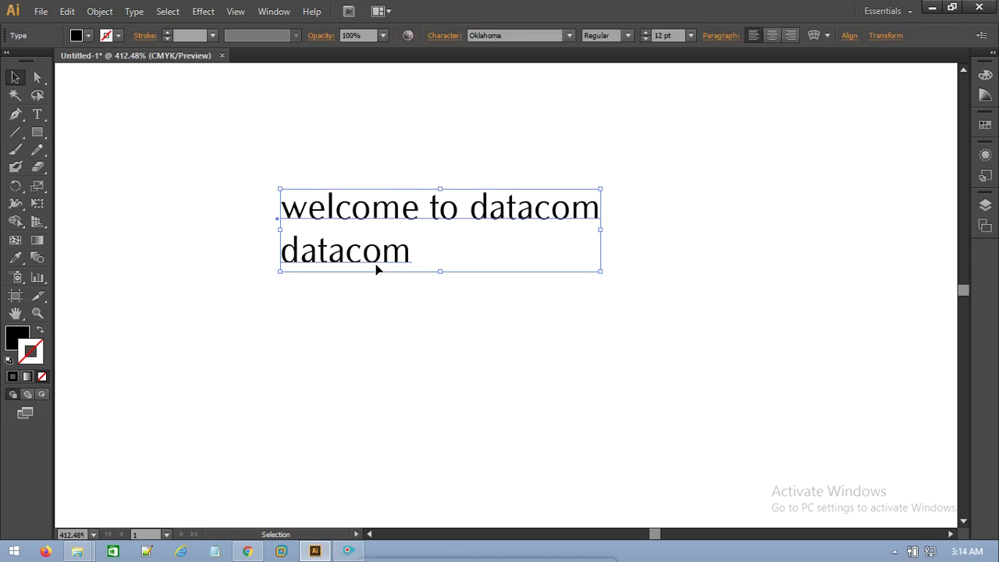
pyautogui.press('Delete')
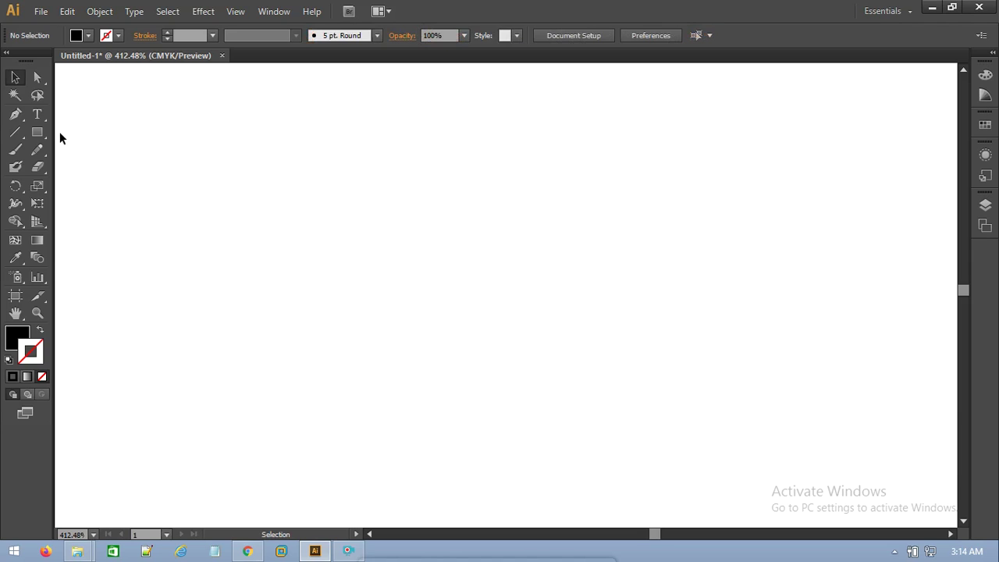
# Add point text 'hello' on the empty artboard.
pyautogui.click(37, 114)
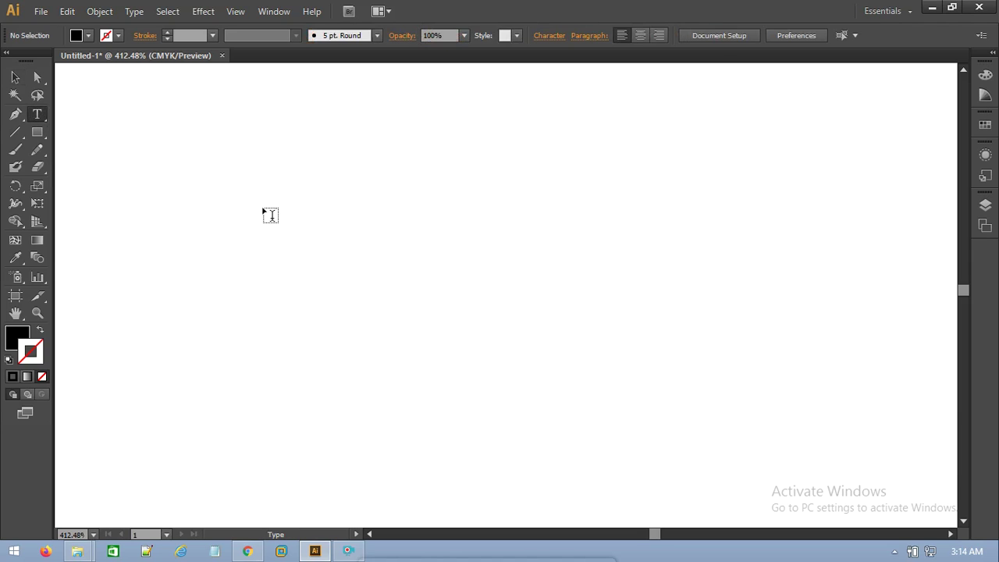
pyautogui.click(320, 248)
pyautogui.write('he')
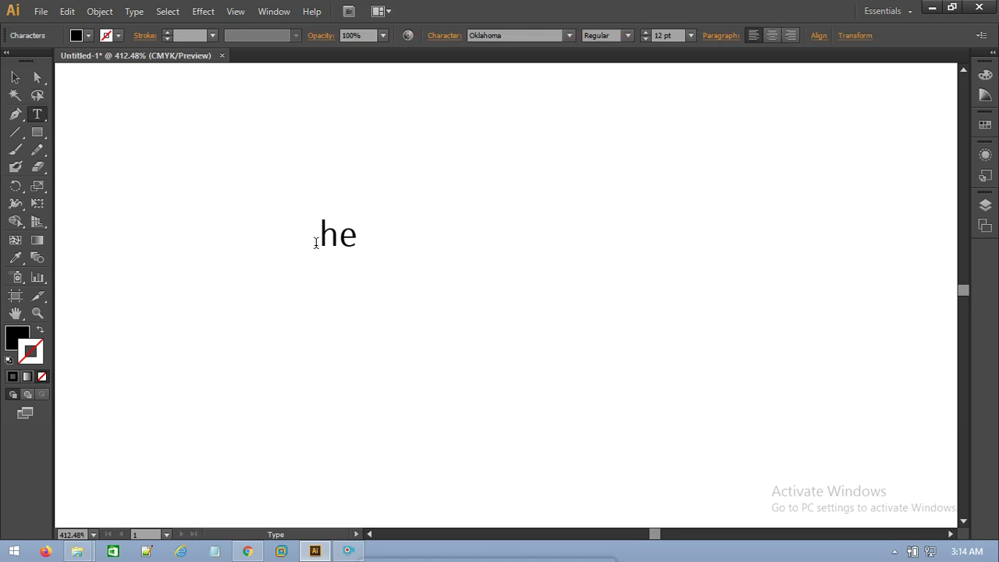
pyautogui.write('llo')
pyautogui.click(15, 77)
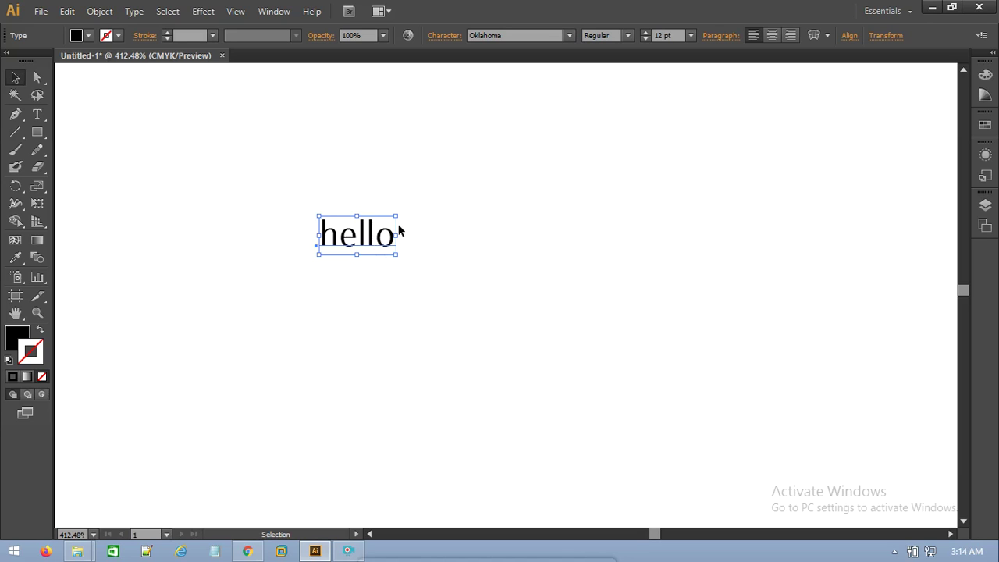
# Scale 'hello' by its corner handle, undo the stretch, then enlarge it again.
pyautogui.moveTo(396, 215)
pyautogui.mouseDown()
pyautogui.moveTo(674, 153)
pyautogui.moveTo(727, 112)
pyautogui.moveTo(730, 162)
pyautogui.mouseUp()
pyautogui.moveTo(729, 161); pyautogui.dragTo(605, 202)
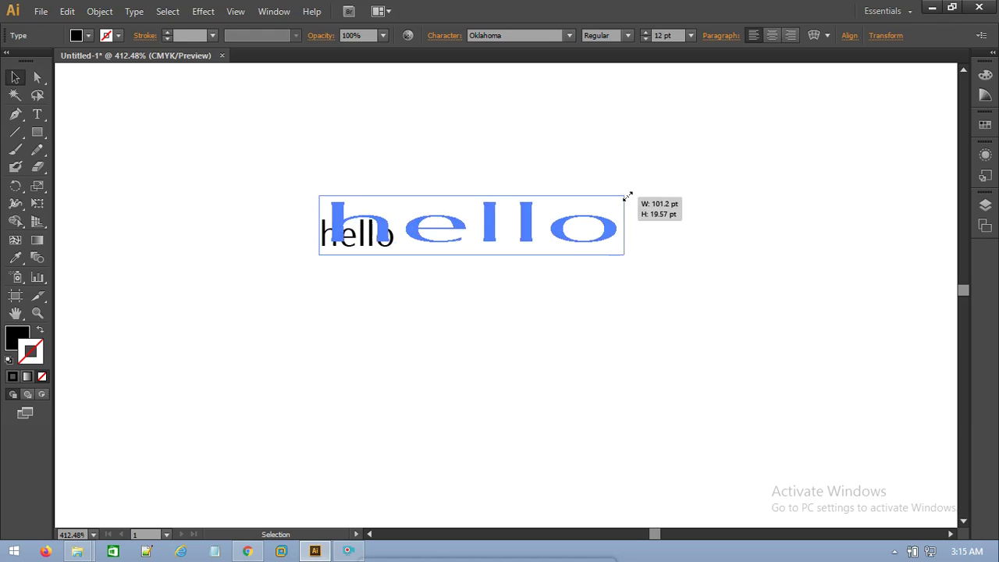
pyautogui.moveTo(605, 202); pyautogui.dragTo(737, 150)
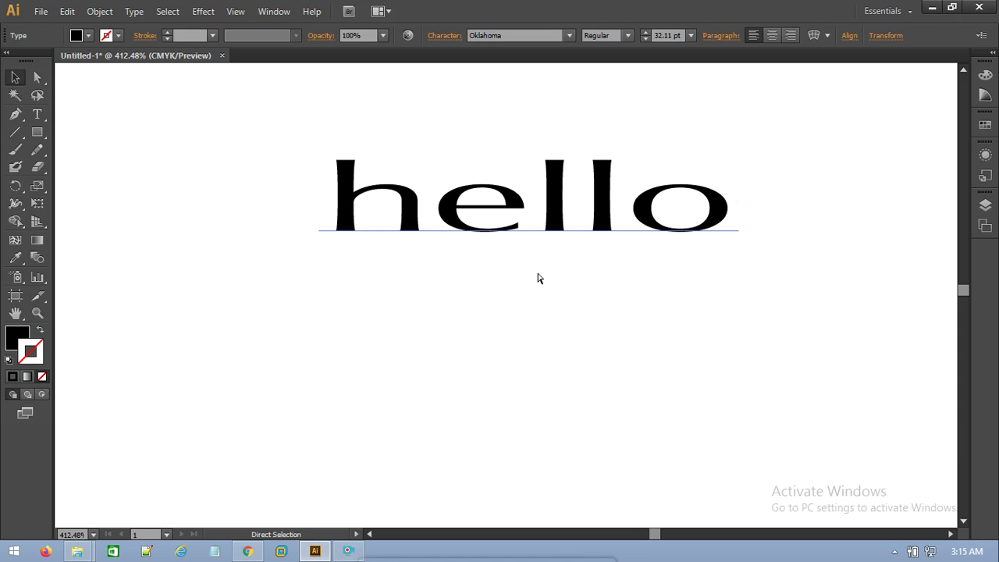
pyautogui.hotkey('ctrl', 'z')
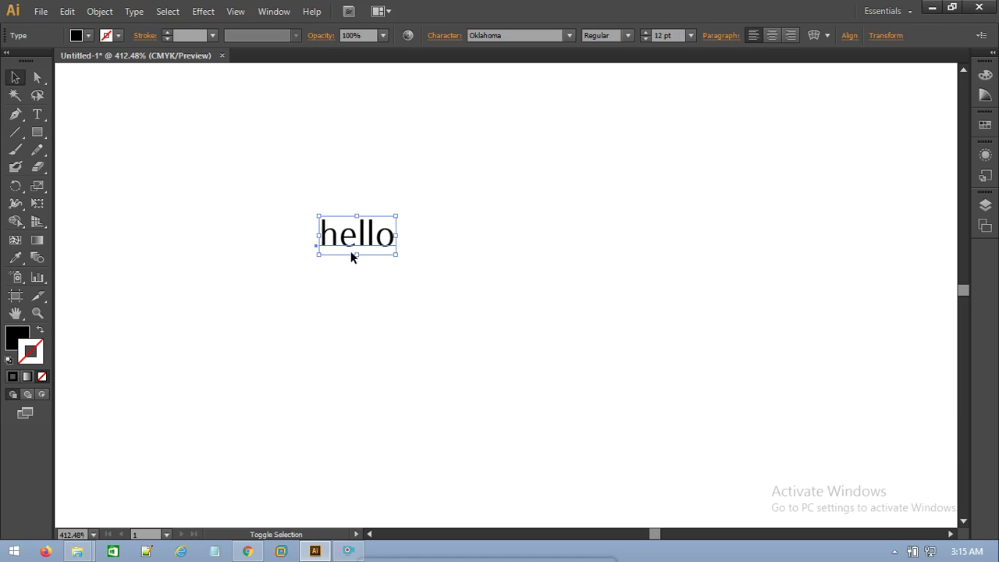
pyautogui.moveTo(357, 255)
pyautogui.mouseDown()
pyautogui.moveTo(384, 367)
pyautogui.moveTo(375, 269)
pyautogui.moveTo(364, 261)
pyautogui.moveTo(372, 390)
pyautogui.moveTo(381, 313)
pyautogui.mouseUp()
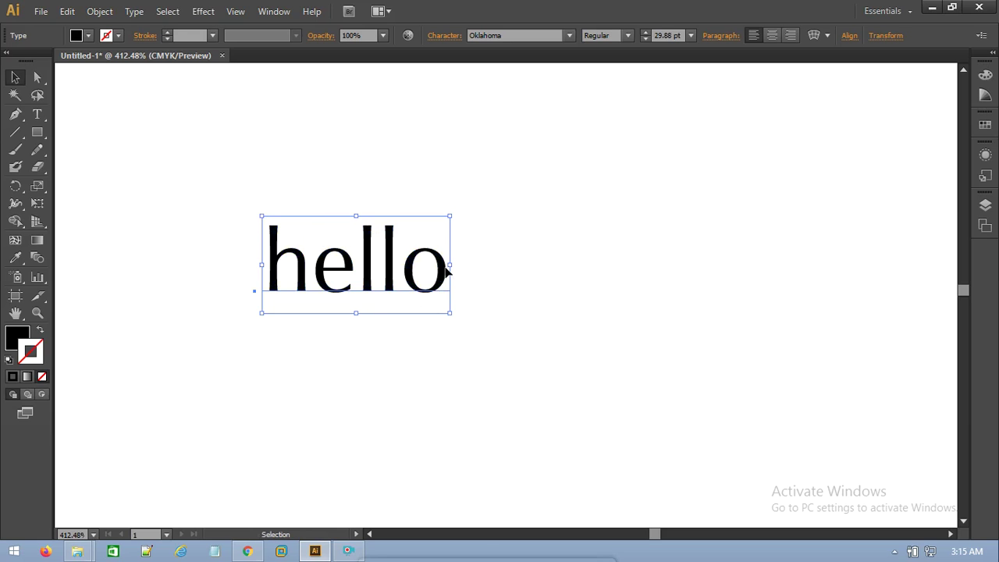
# Stretch 'hello' wider horizontally and taller vertically.
pyautogui.moveTo(450, 264)
pyautogui.mouseDown()
pyautogui.moveTo(827, 263)
pyautogui.moveTo(812, 264)
pyautogui.mouseUp()
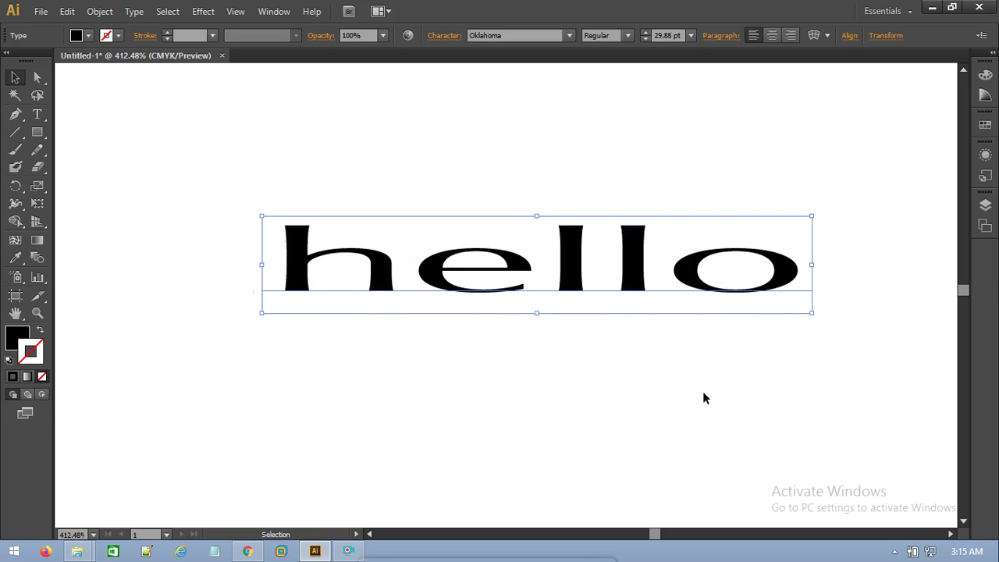
pyautogui.moveTo(536, 314); pyautogui.dragTo(545, 428)
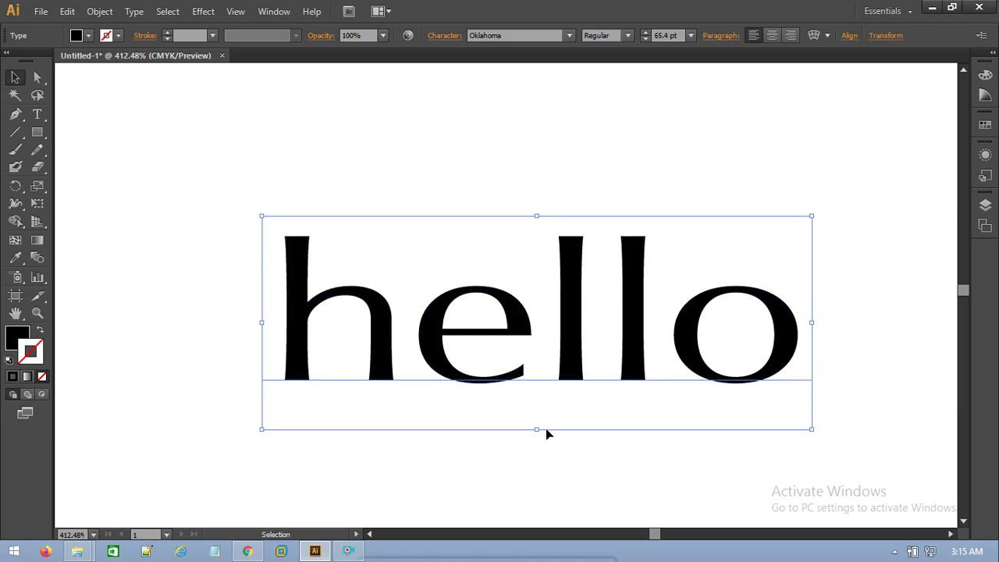
pyautogui.click(496, 420)
# Undo the stretches back to 12 pt, then scale 'hello' up proportionally.
pyautogui.hotkey('ctrl', 'z')
pyautogui.hotkey('ctrl', 'a')
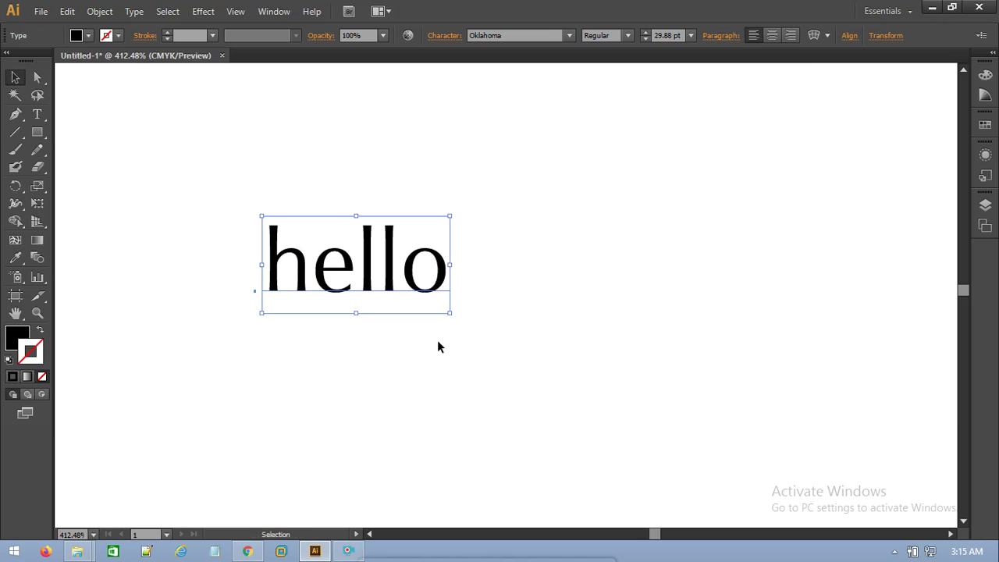
pyautogui.click(402, 328)
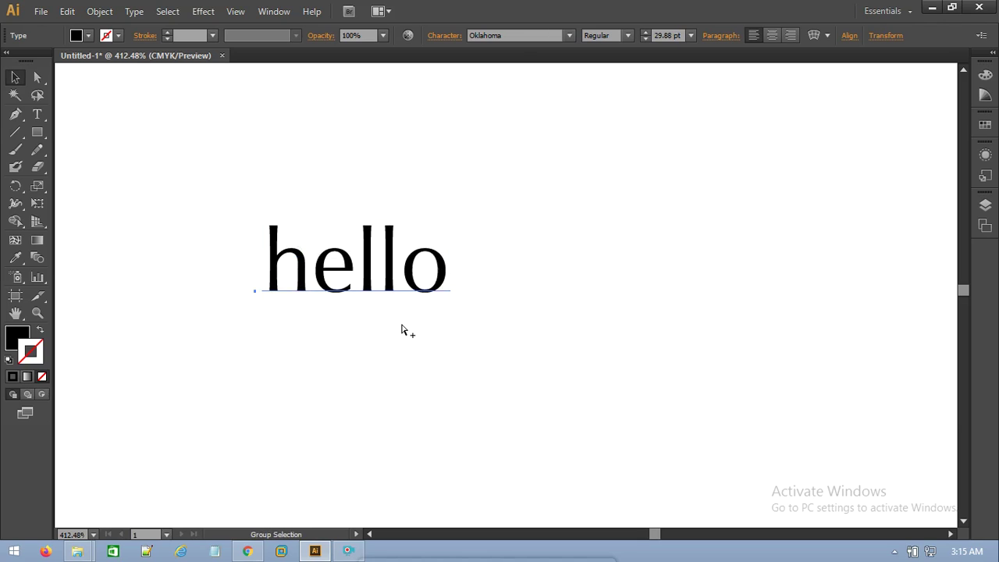
pyautogui.hotkey('ctrl', 'a')
pyautogui.hotkey('ctrl', 'z')
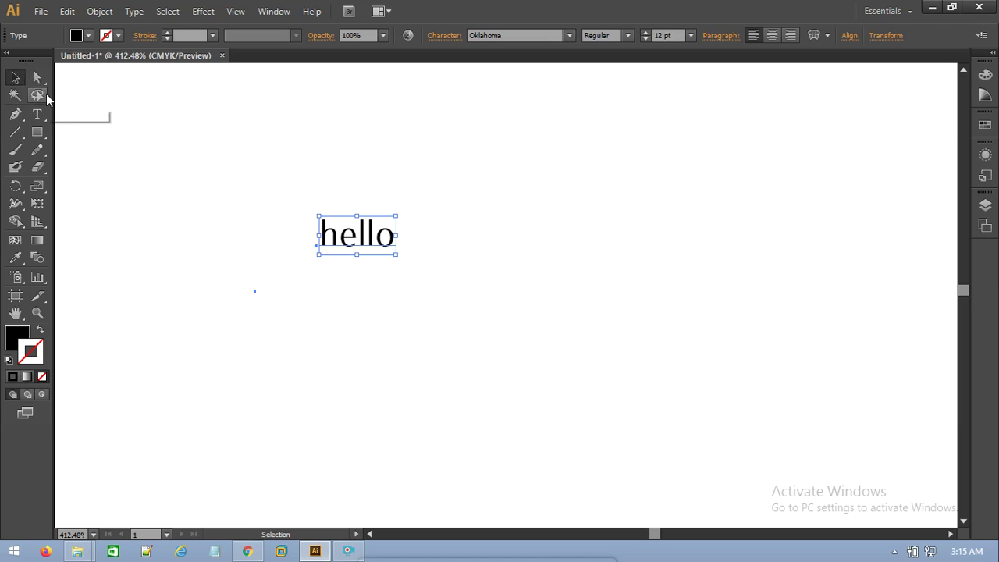
pyautogui.moveTo(355, 256)
pyautogui.mouseDown()
pyautogui.moveTo(393, 245)
pyautogui.moveTo(413, 357)
pyautogui.moveTo(415, 270)
pyautogui.moveTo(425, 339)
pyautogui.mouseUp()
pyautogui.click(325, 166)
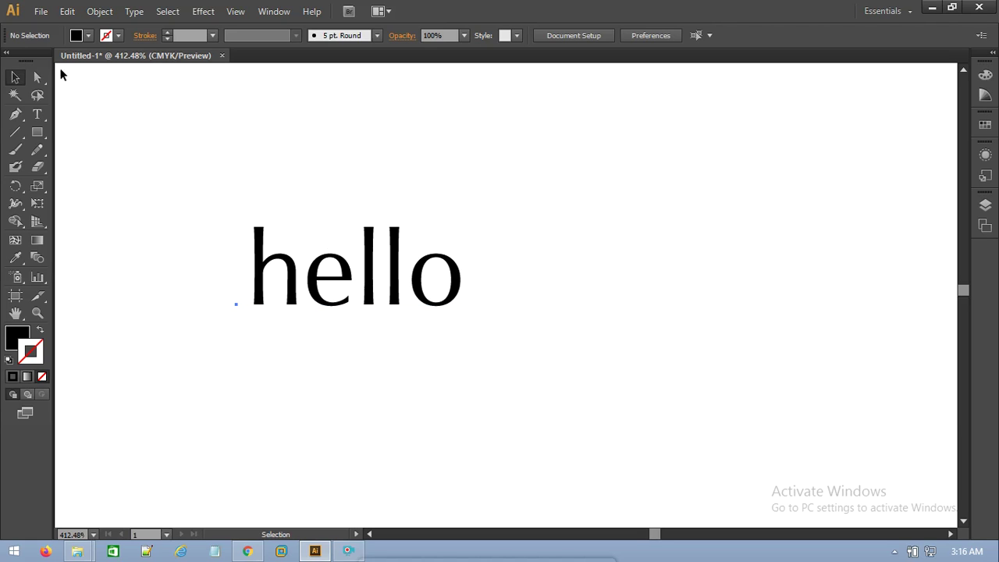
# Select the enlarged 'hello' text object and delete it.
pyautogui.click(16, 76)
pyautogui.click(362, 260)
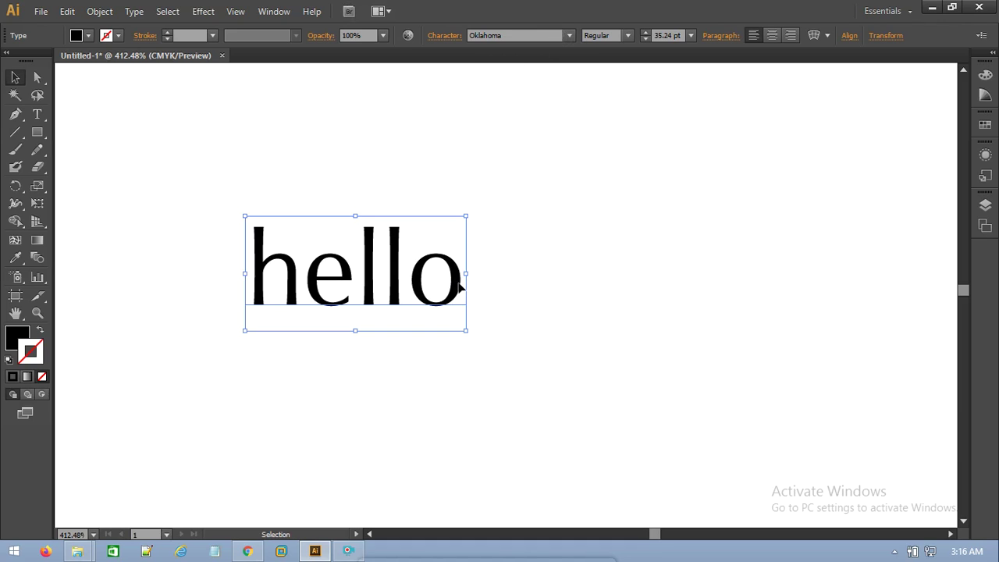
pyautogui.click(496, 267)
pyautogui.click(381, 280)
pyautogui.press('Delete')
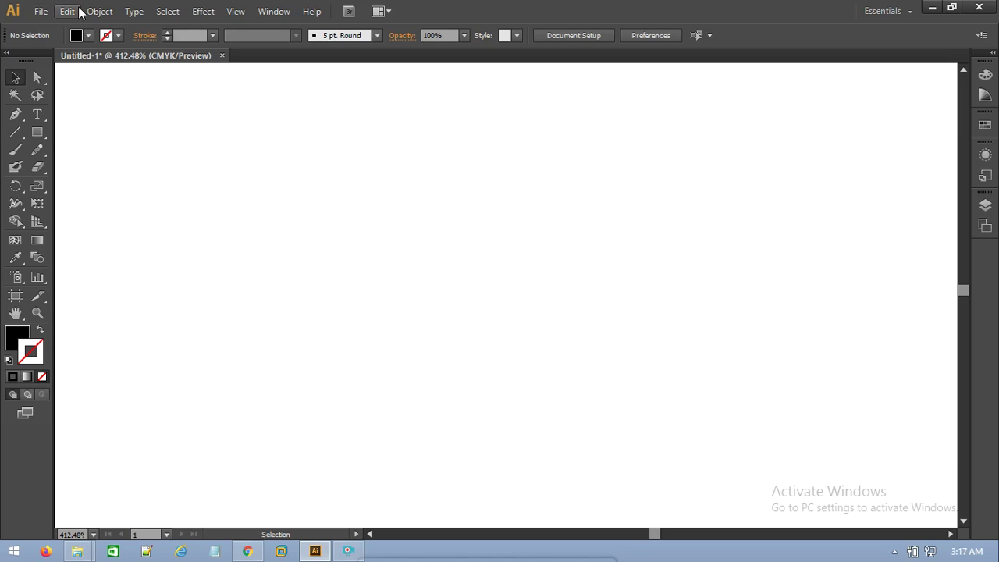
pyautogui.click(39, 117)
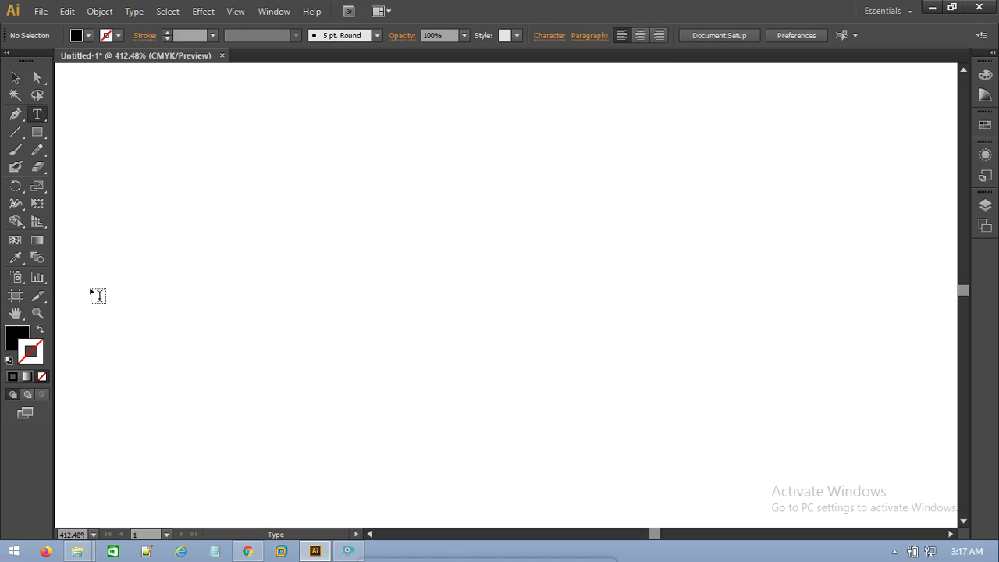
# Draw an area-text frame, type sample characters, and clear them all.
pyautogui.moveTo(92, 286)
pyautogui.mouseDown()
pyautogui.moveTo(764, 441)
pyautogui.moveTo(418, 429)
pyautogui.moveTo(865, 429)
pyautogui.moveTo(503, 416)
pyautogui.mouseUp()
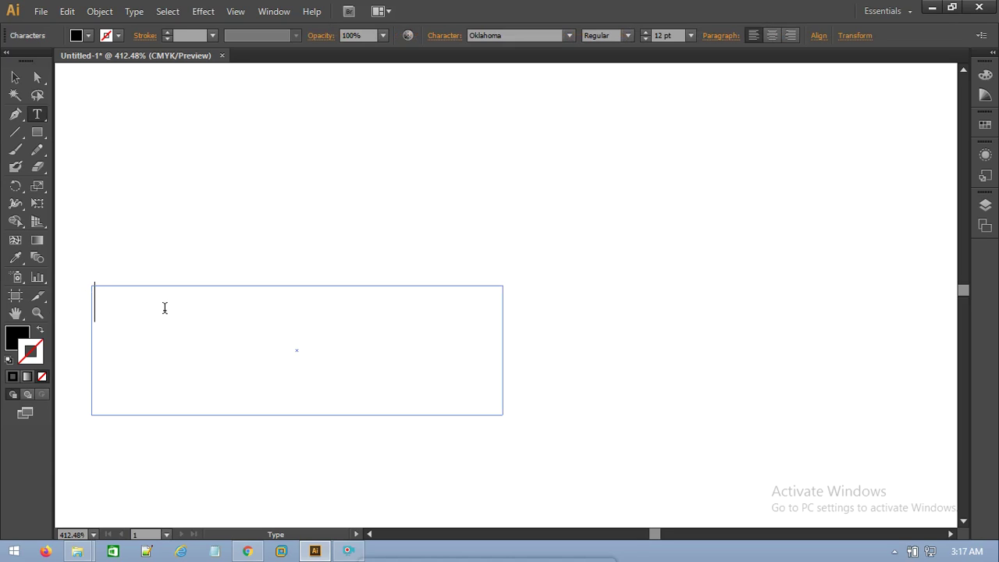
pyautogui.write('gergerg e')
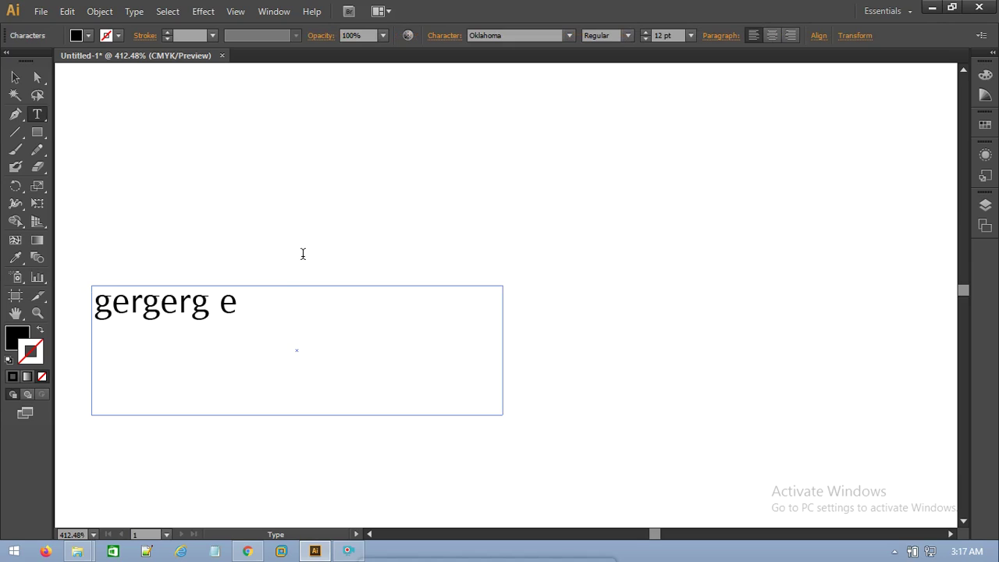
pyautogui.write('btrbrntrrtbtrbrb')
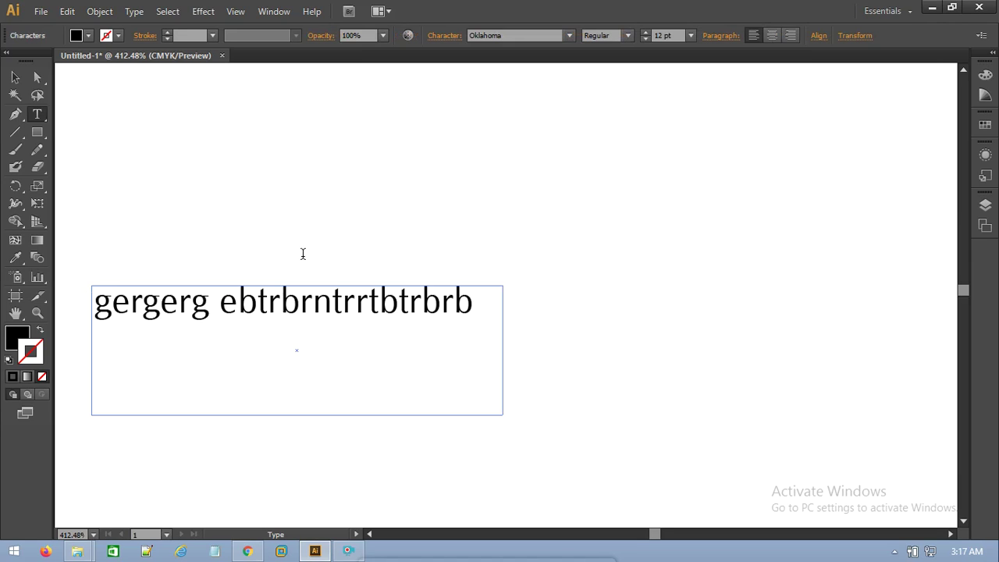
pyautogui.write('rbrtrbrtbrnrntntnt')
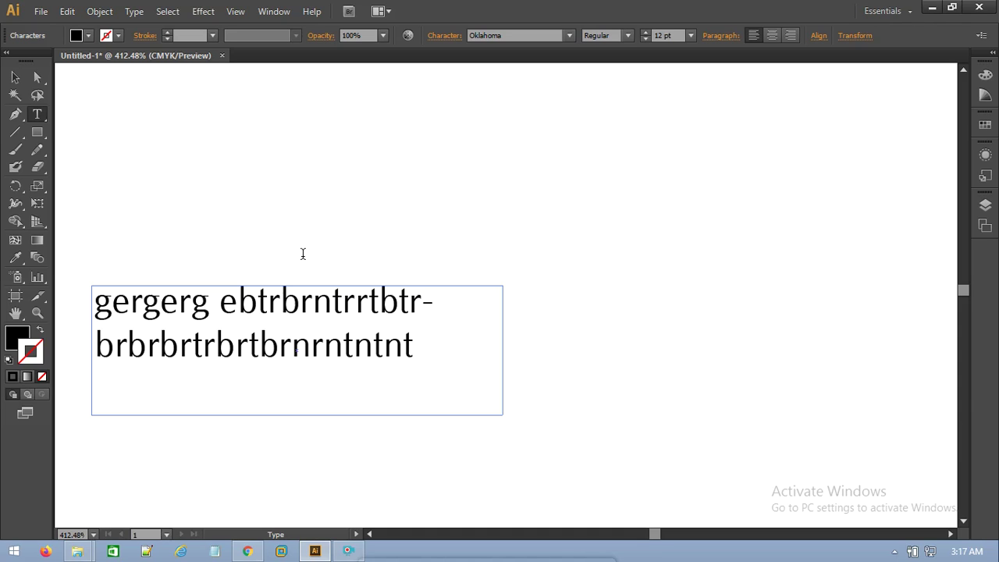
pyautogui.hotkey('ctrl', 'a')
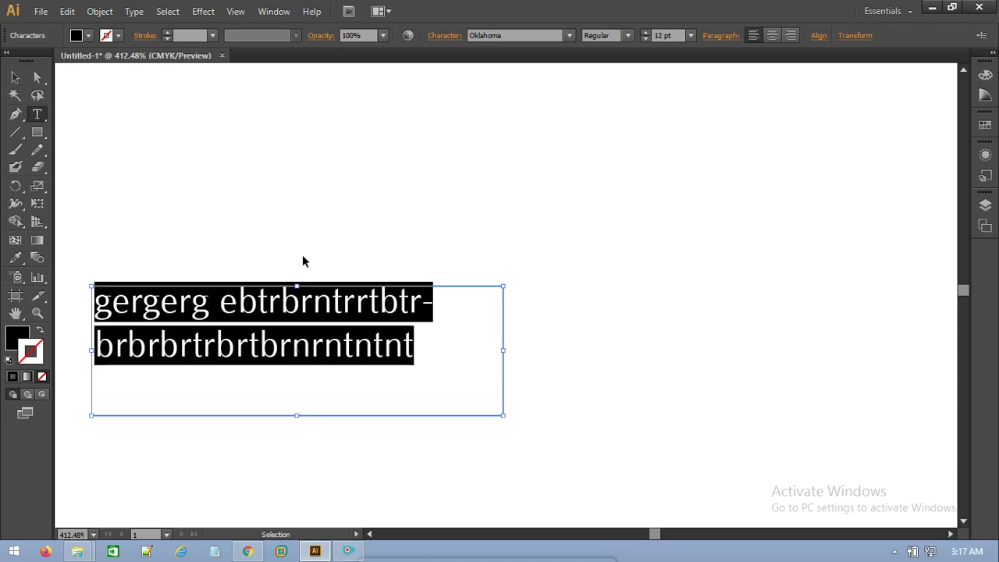
pyautogui.press('Delete')
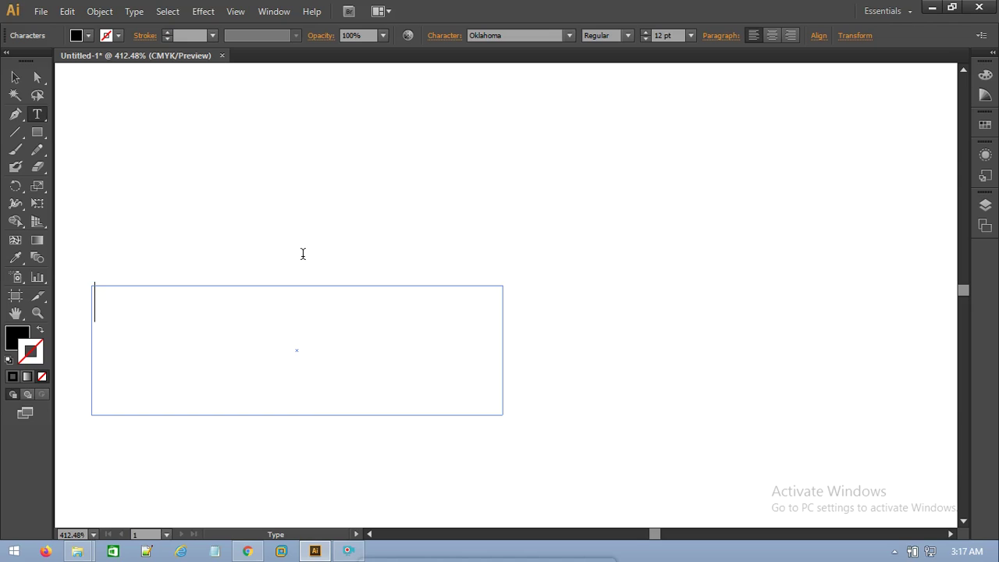
# Widen the empty text frame to the right and deselect it.
pyautogui.click(11, 78)
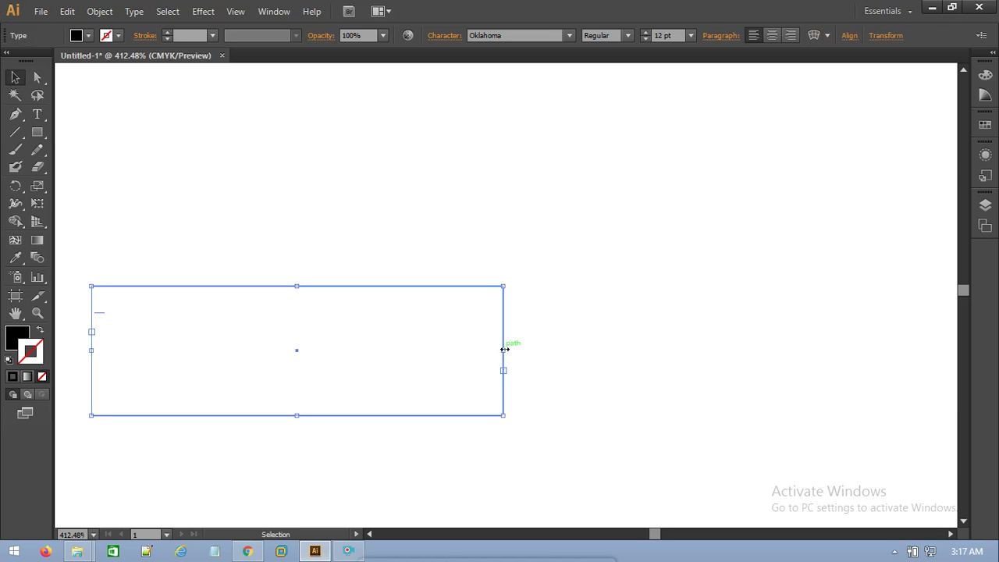
pyautogui.moveTo(504, 350); pyautogui.dragTo(785, 350)
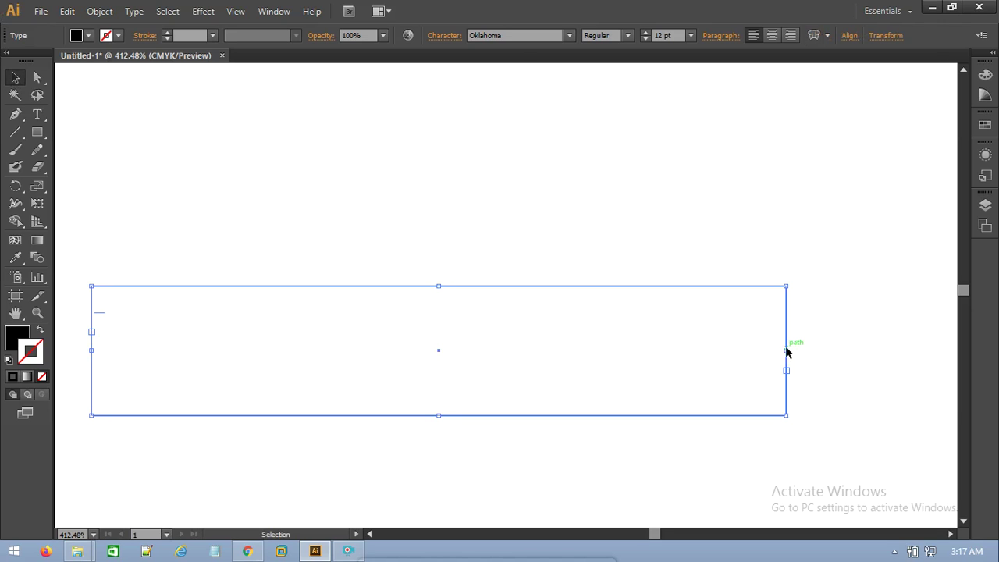
pyautogui.click(117, 313)
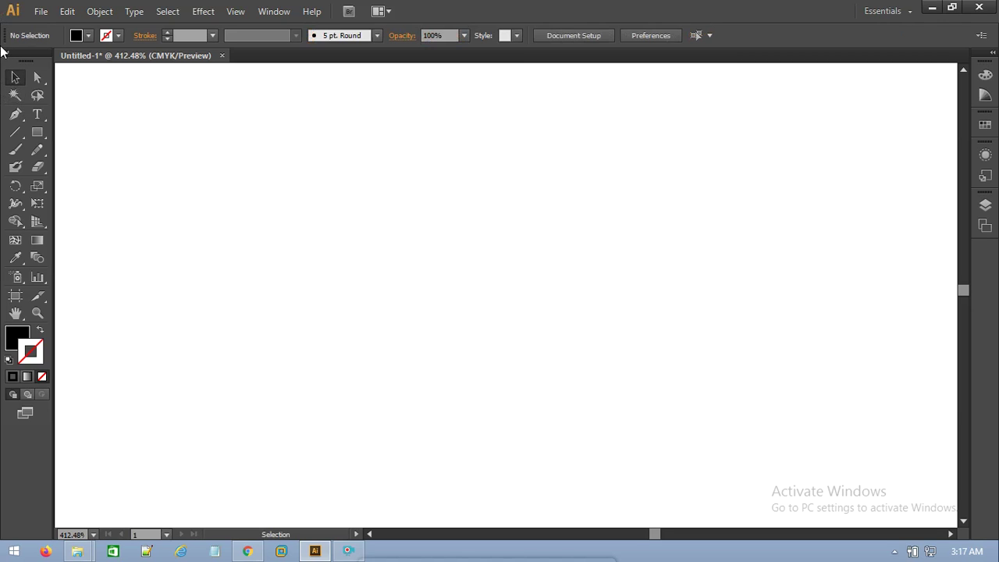
pyautogui.click(13, 78)
# Draw a large text area across the artboard, type 'gegerhrh fbebtn4 e', and backspace it.
pyautogui.click(37, 114)
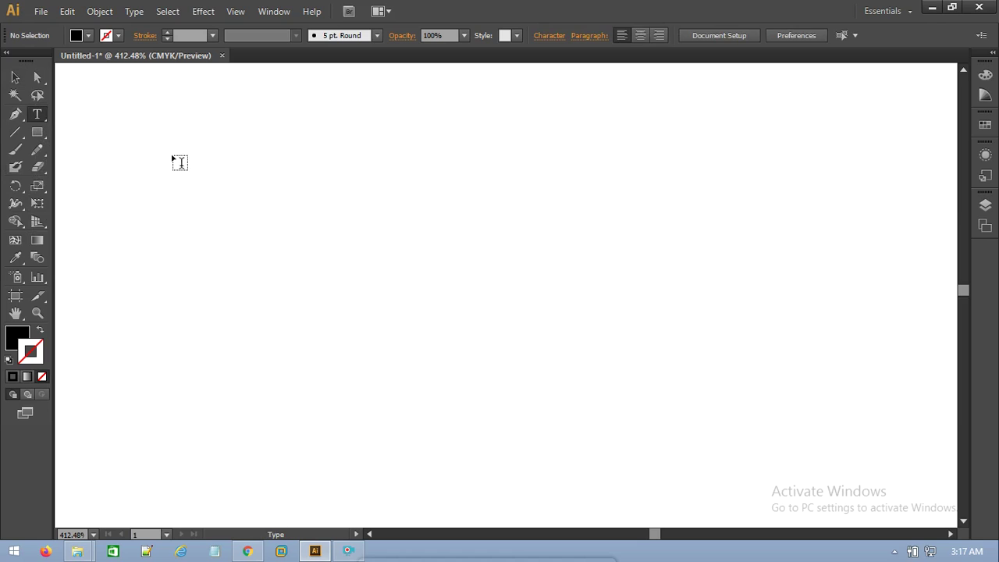
pyautogui.moveTo(94, 84)
pyautogui.mouseDown()
pyautogui.moveTo(863, 469)
pyautogui.moveTo(874, 488)
pyautogui.moveTo(922, 495)
pyautogui.mouseUp()
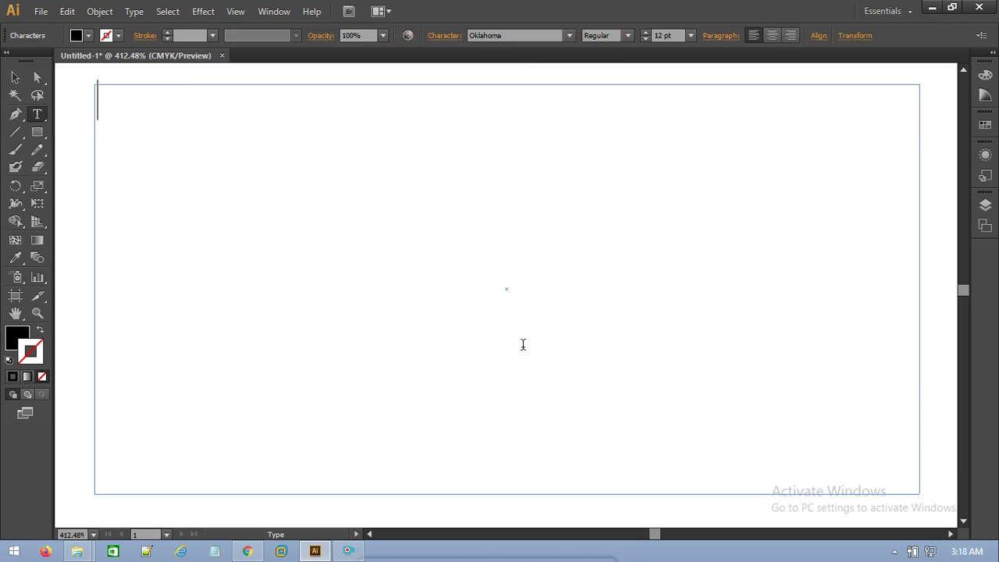
pyautogui.write('gegerhrh')
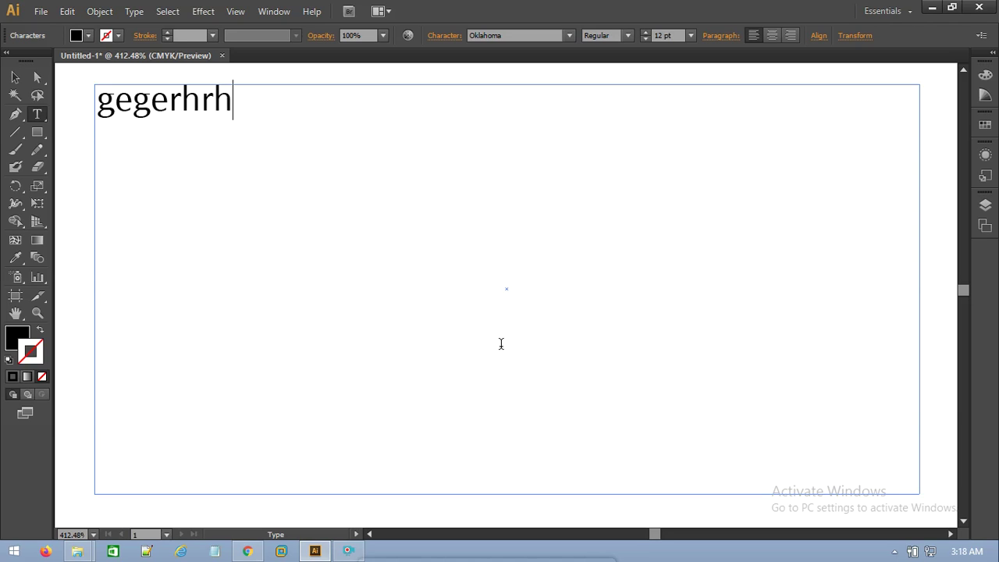
pyautogui.write(' fbebtn4 e')
pyautogui.press('BackSpace')
pyautogui.press('BackSpace')
pyautogui.press('BackSpace')
pyautogui.press('BackSpace')
pyautogui.press('BackSpace')
pyautogui.press('BackSpace')
pyautogui.press('BackSpace')
pyautogui.press('BackSpace')
pyautogui.press('BackSpace')
pyautogui.press('BackSpace')
pyautogui.press('BackSpace')
pyautogui.press('BackSpace')
pyautogui.press('BackSpace')
pyautogui.press('BackSpace')
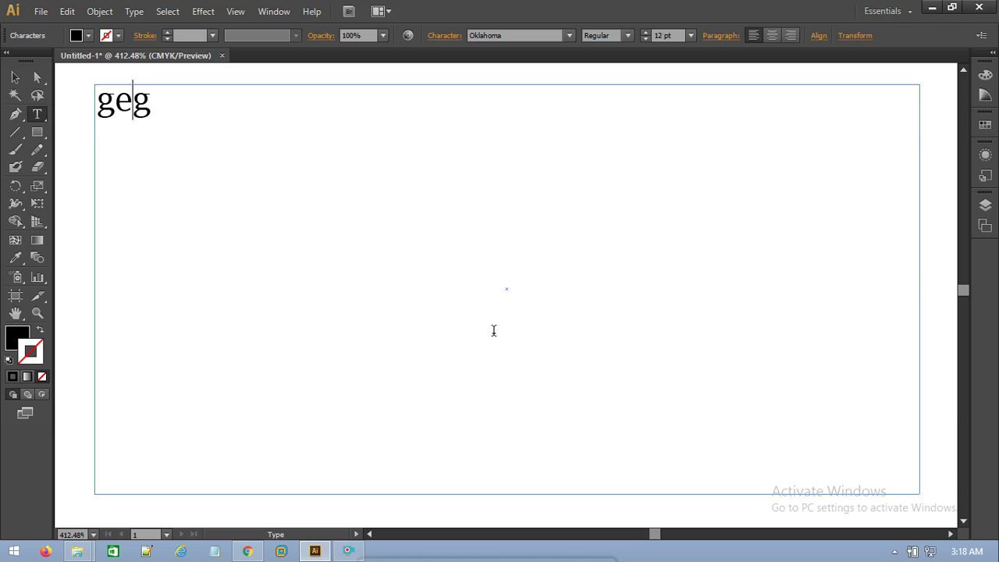
pyautogui.press('BackSpace')
pyautogui.press('BackSpace')
pyautogui.press('BackSpace')
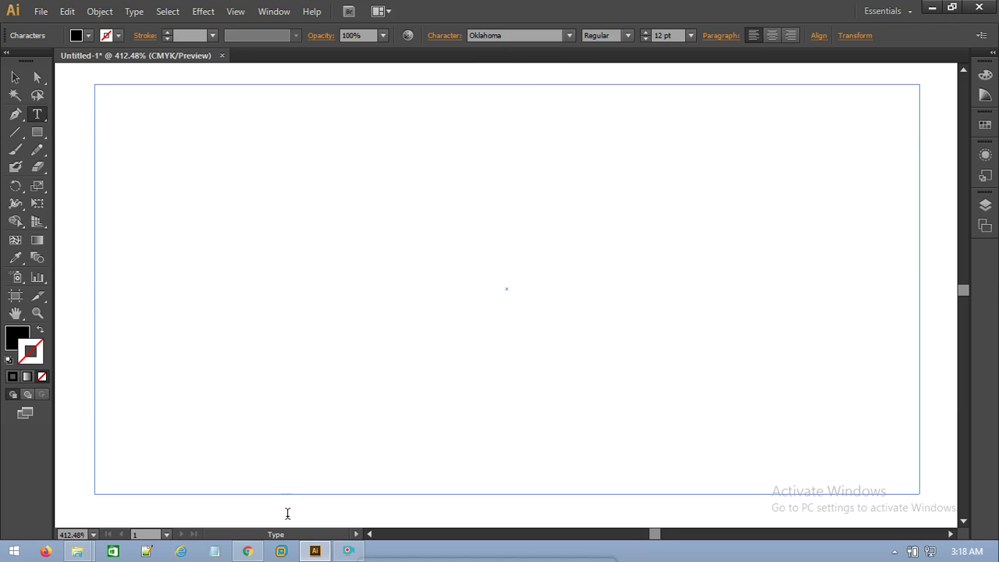
# Open a maximized Chrome window and load lipsum.com.
pyautogui.rightClick(250, 551)
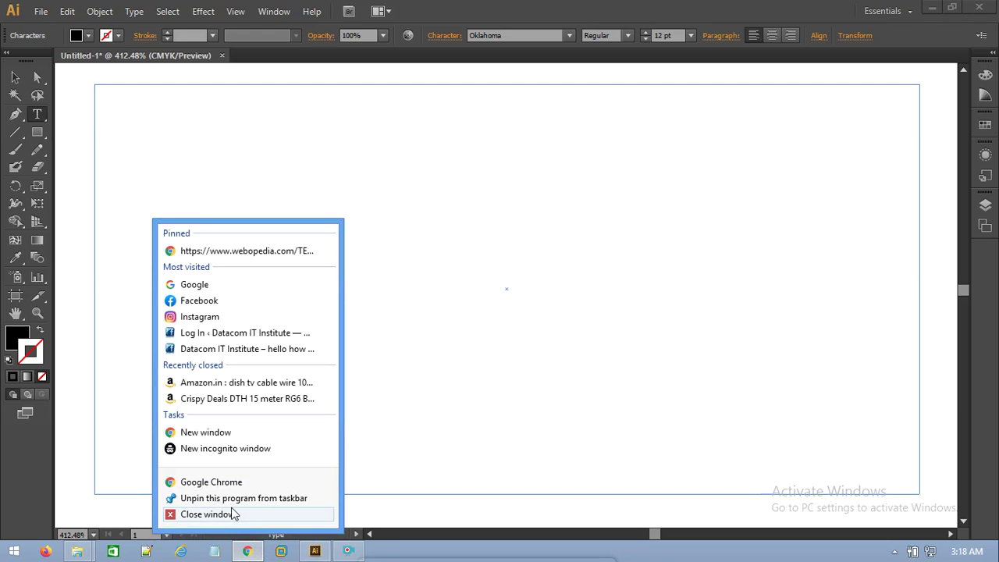
pyautogui.click(207, 514)
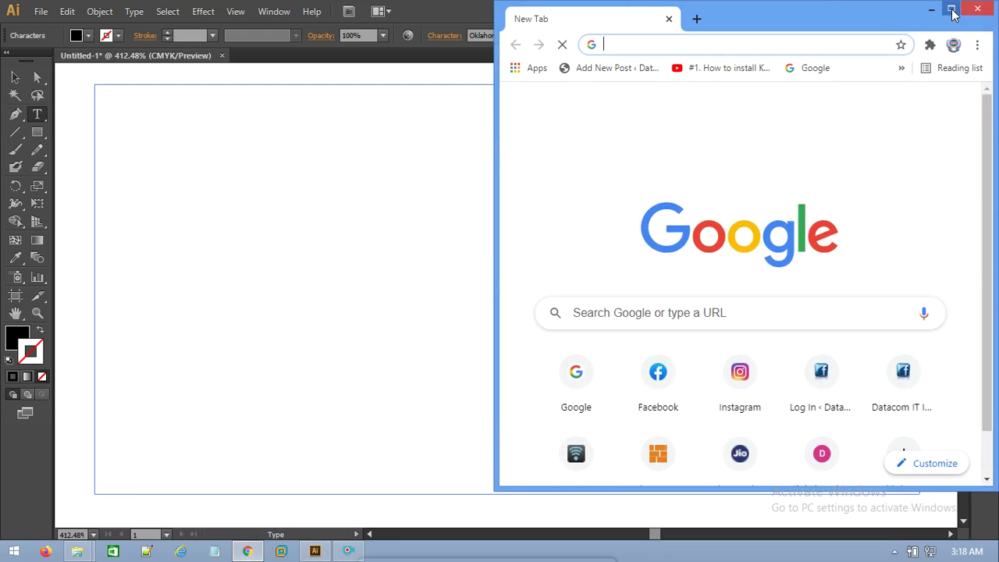
pyautogui.click(952, 10)
pyautogui.write('li')
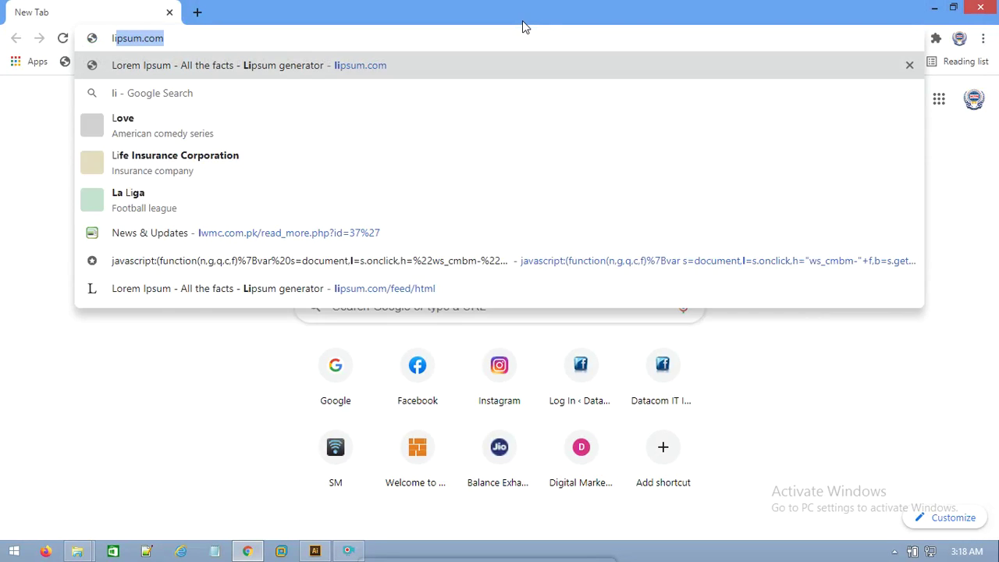
pyautogui.write('psum.')
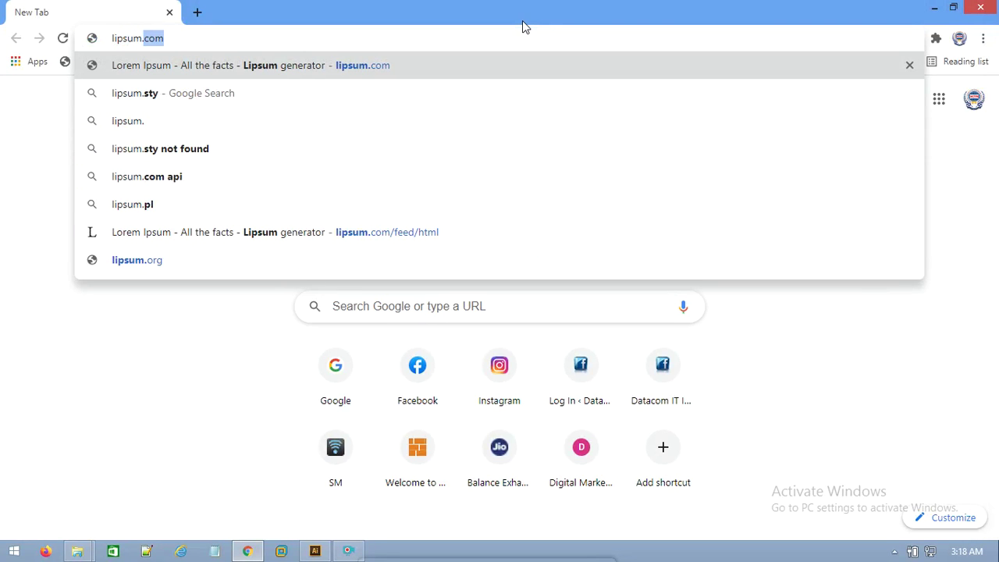
pyautogui.press('Return')
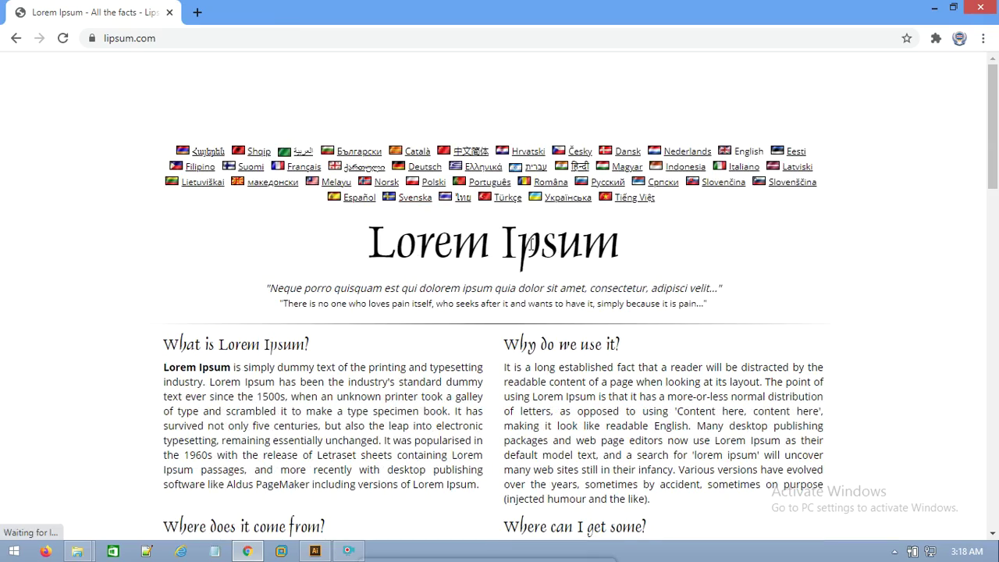
# Generate 3 paragraphs of Lorem Ipsum with the generator.
pyautogui.scroll(-2, 542, 316)
pyautogui.scroll(-3, 558, 285)
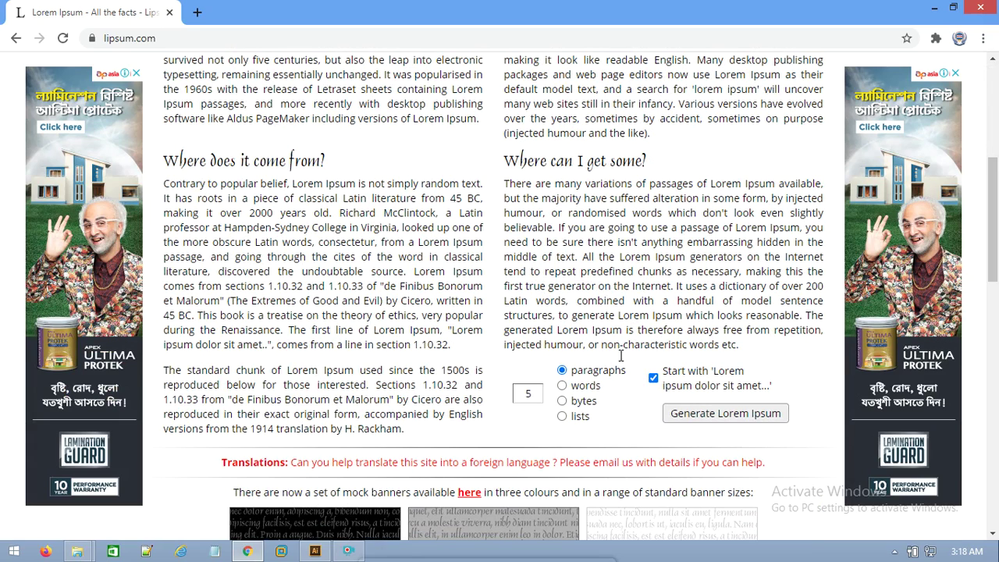
pyautogui.doubleClick(518, 392)
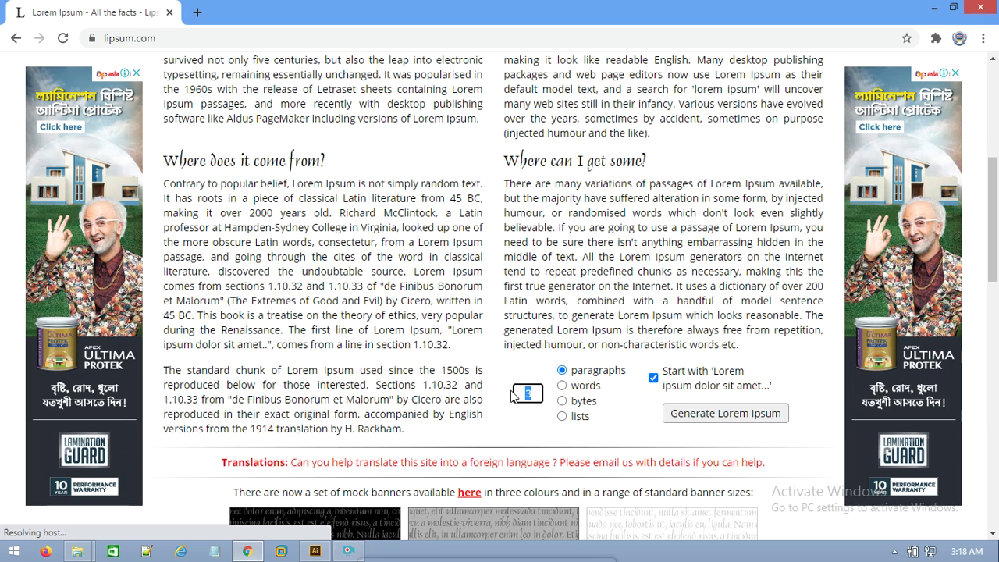
pyautogui.click(561, 386)
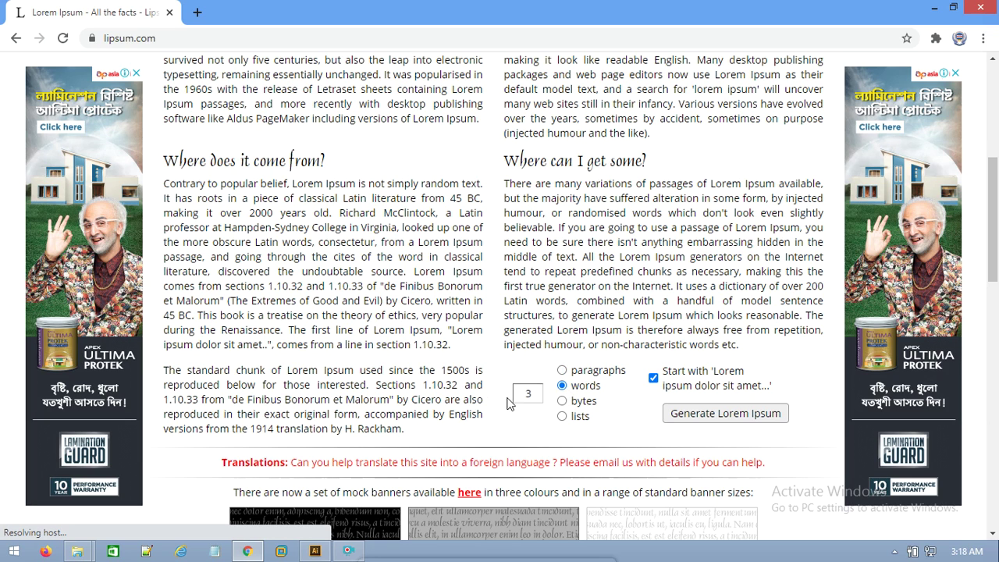
pyautogui.doubleClick(529, 394)
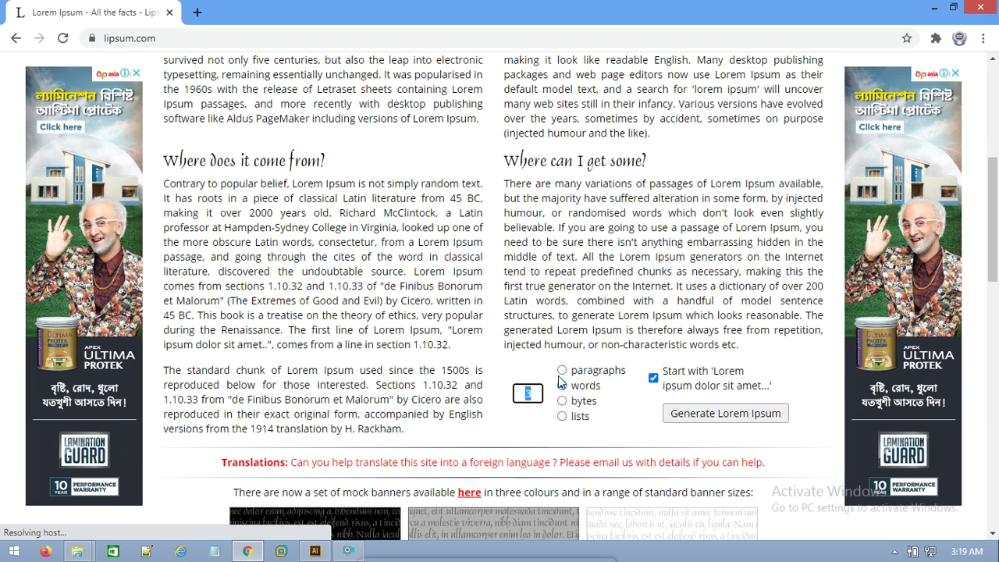
pyautogui.click(562, 371)
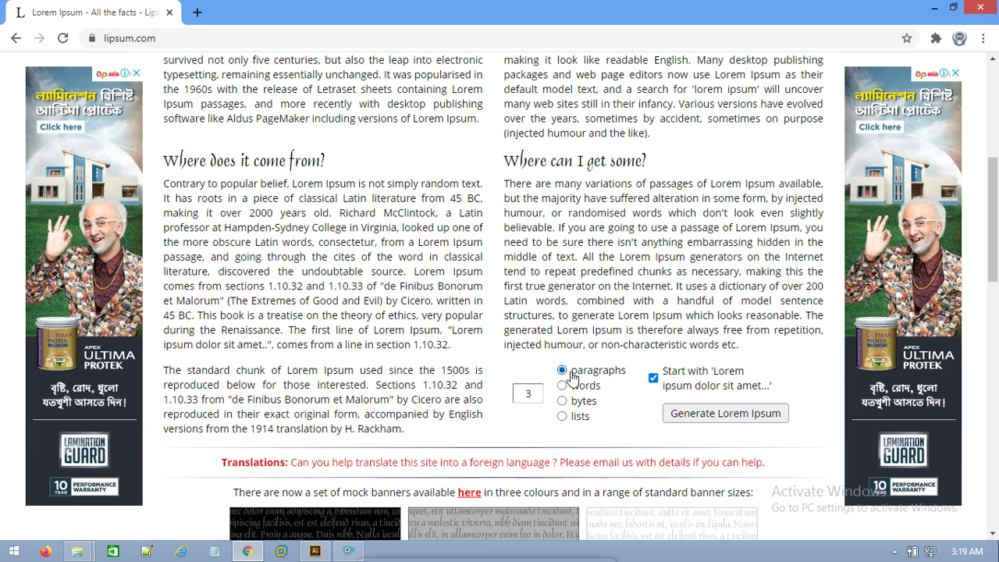
pyautogui.click(723, 421)
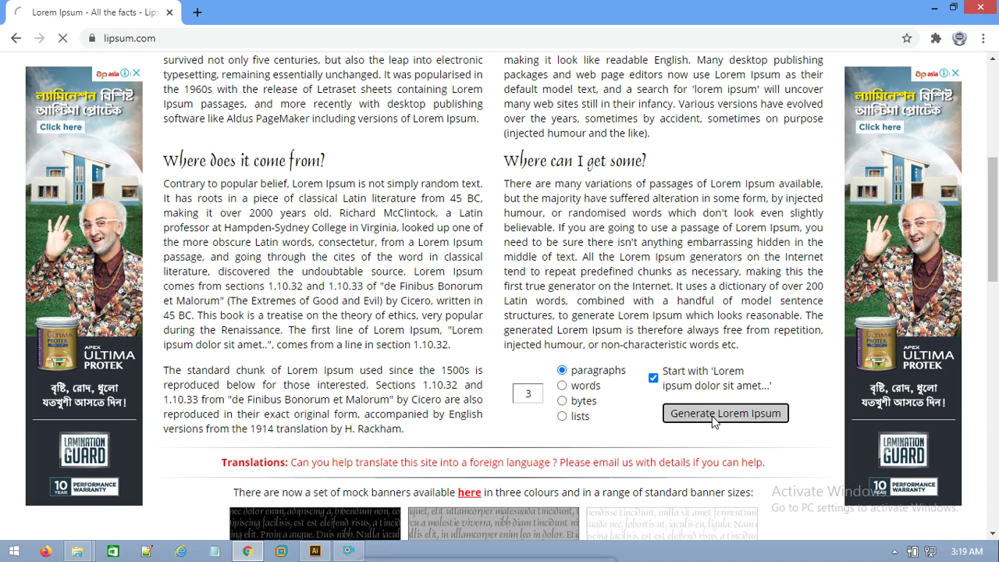
# Copy the three generated paragraphs and return to Illustrator.
pyautogui.scroll(-3, 341, 413)
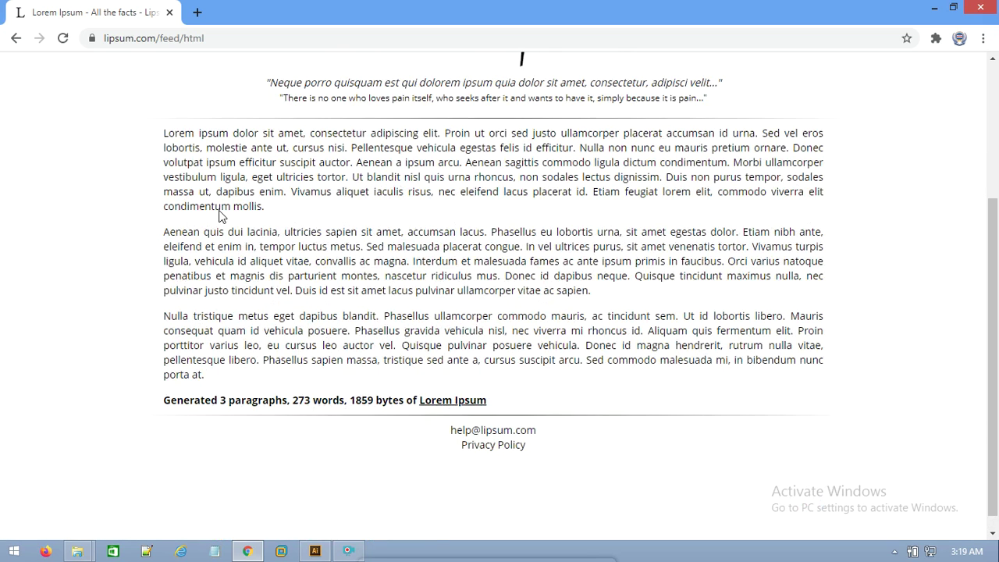
pyautogui.moveTo(164, 132); pyautogui.dragTo(688, 377)
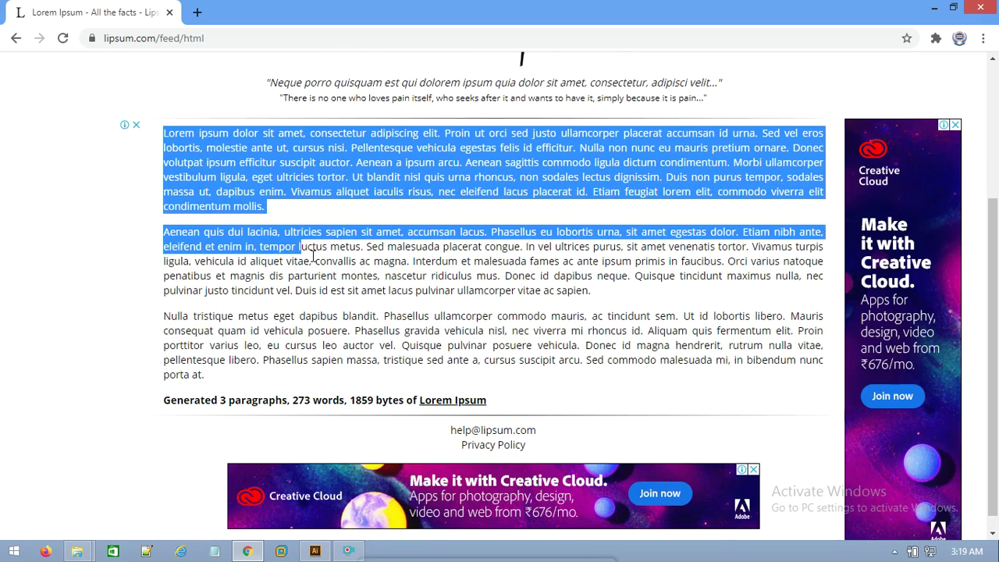
pyautogui.rightClick(643, 259)
pyautogui.click(671, 268)
pyautogui.click(314, 551)
# Paste the copied Lorem Ipsum paragraphs into the artboard text frame and scroll through them.
pyautogui.click(102, 110)
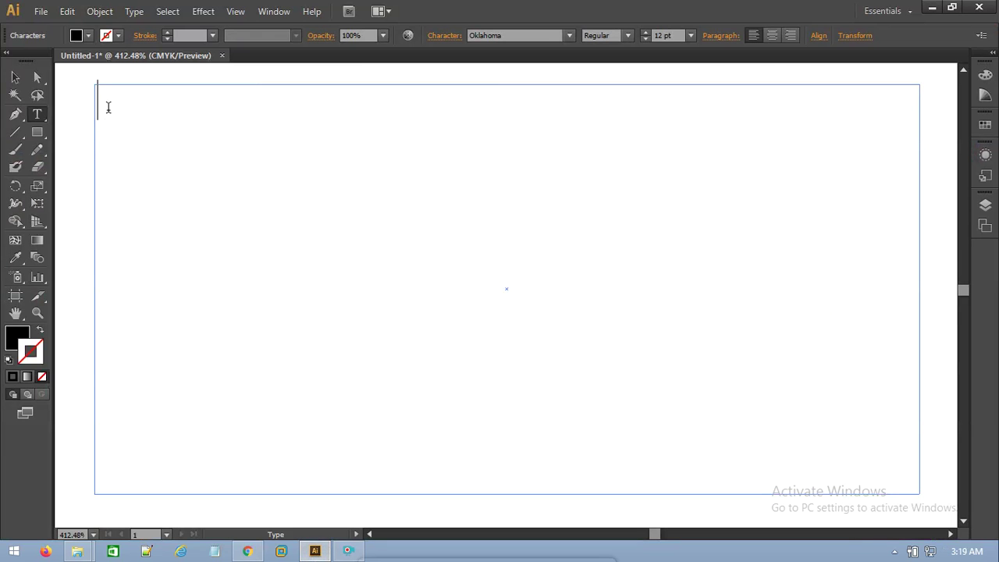
pyautogui.hotkey('ctrl', 'v')
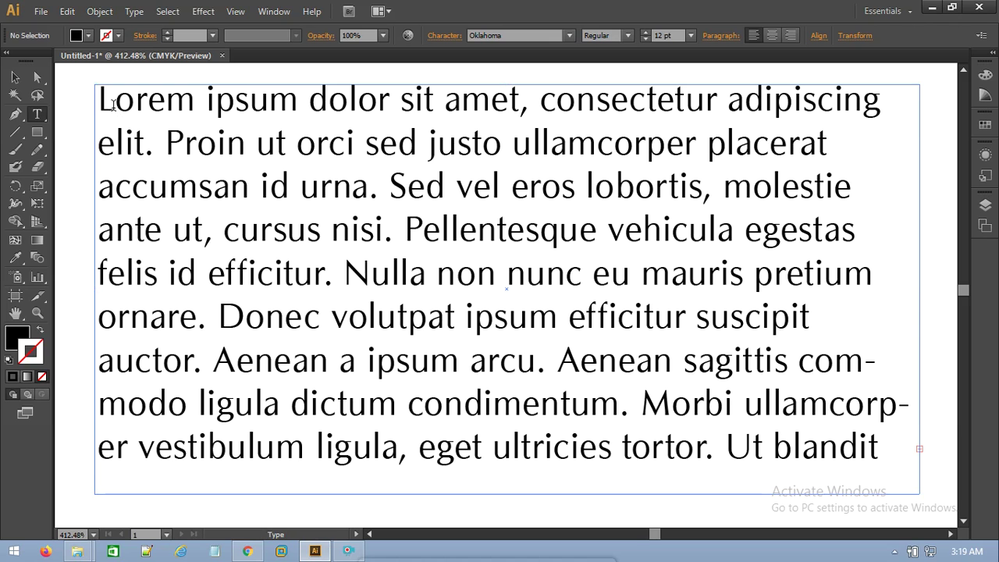
pyautogui.scroll(-1, 609, 281)
pyautogui.scroll(-1, 605, 289)
pyautogui.scroll(2, 601, 295)
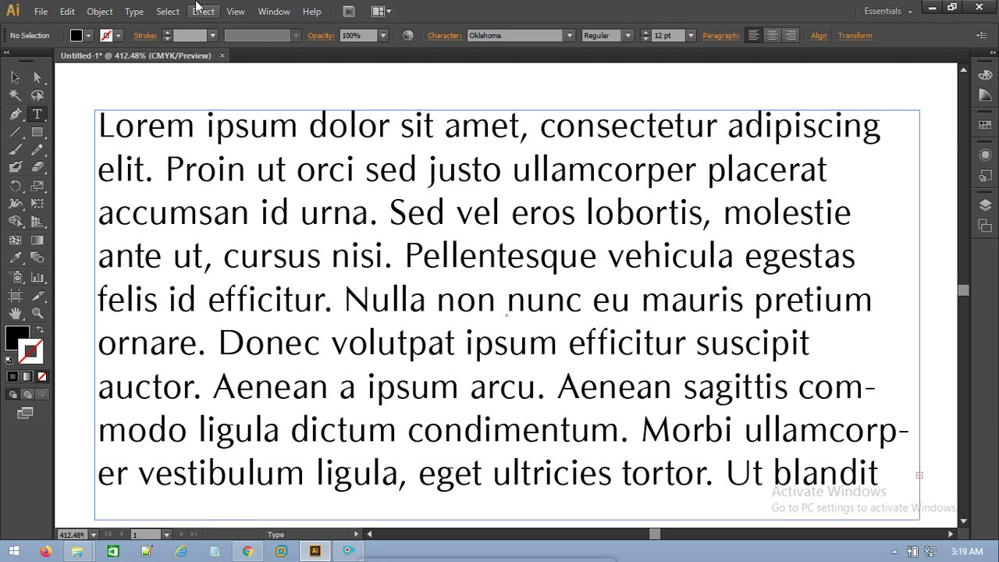
pyautogui.click(39, 11)
# Create the new document Untitled-2 and draw a text area on its artboard.
pyautogui.click(74, 29)
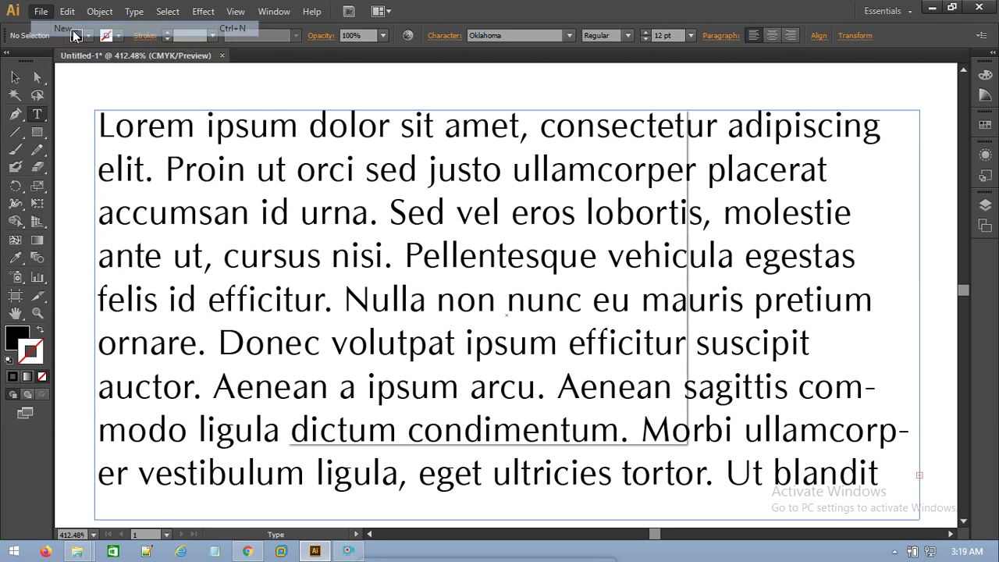
pyautogui.click(557, 410)
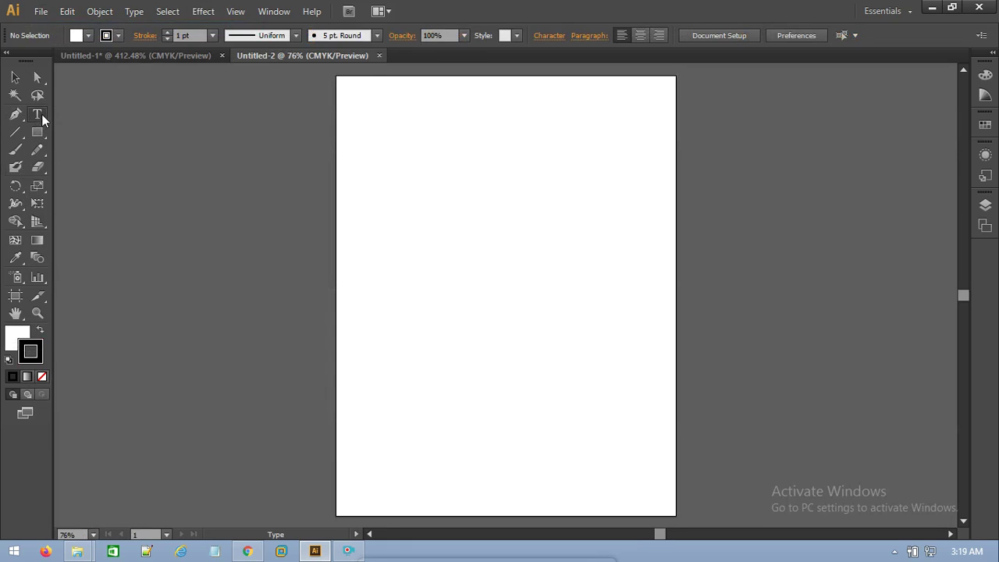
pyautogui.moveTo(347, 90)
pyautogui.mouseDown()
pyautogui.moveTo(546, 377)
pyautogui.moveTo(665, 497)
pyautogui.mouseUp()
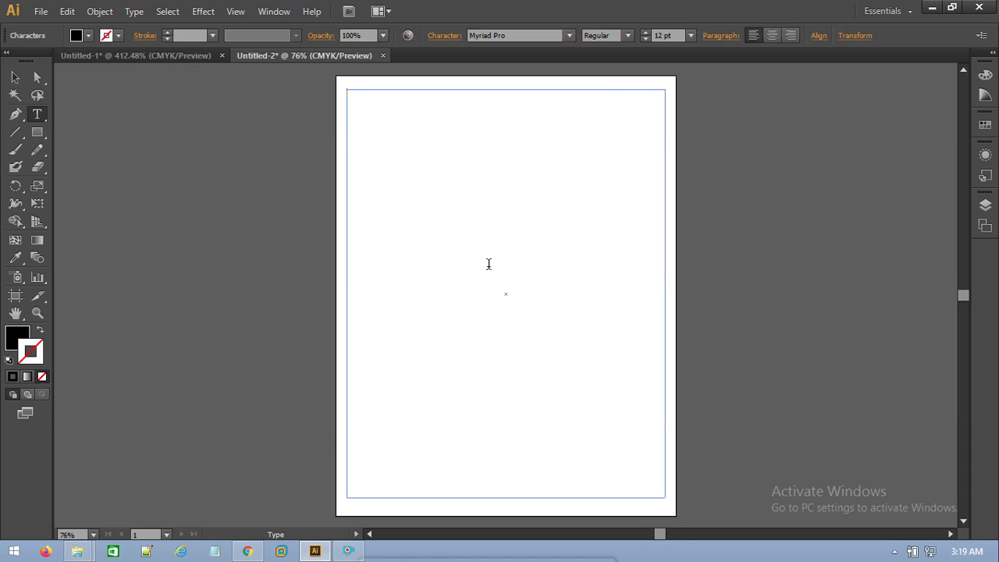
pyautogui.click(38, 113)
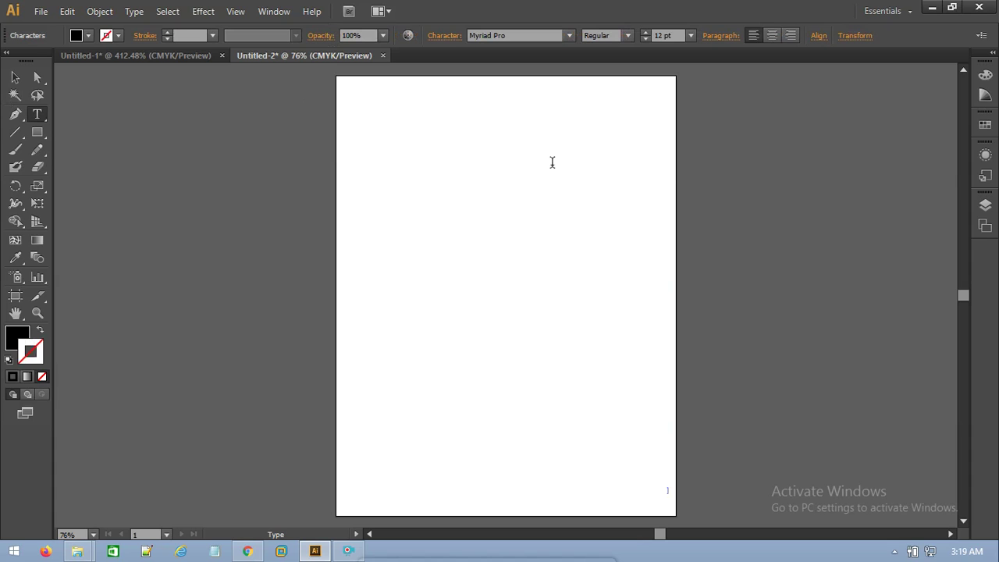
# Paste the Lorem Ipsum text, then select and remove it, leaving the artboard blank.
pyautogui.hotkey('ctrl', 'v')
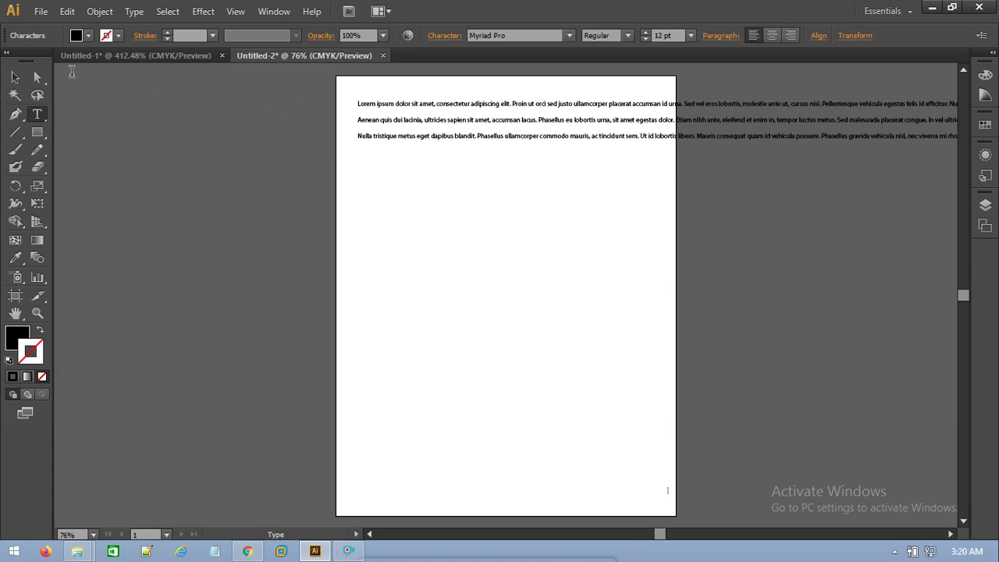
pyautogui.click(16, 78)
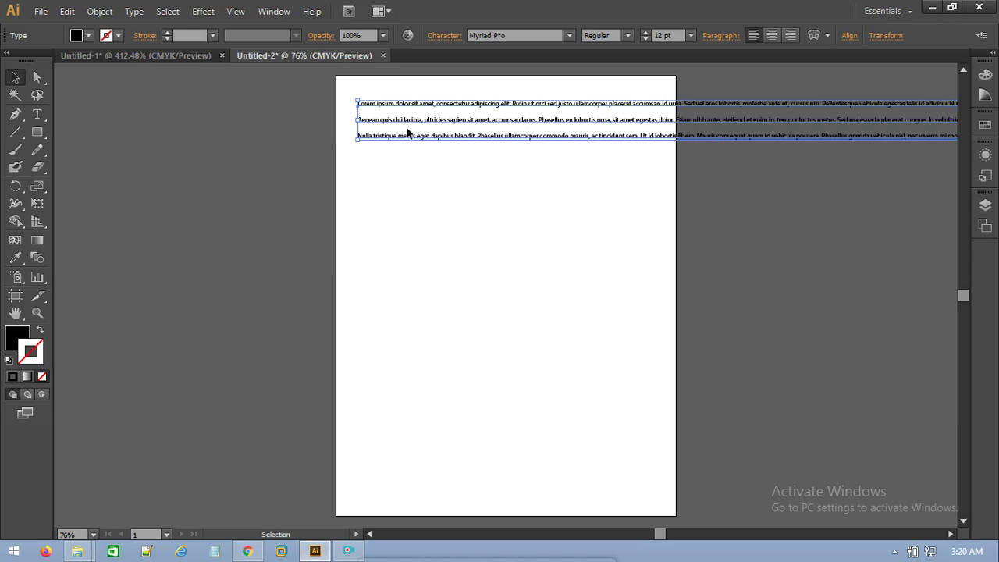
pyautogui.moveTo(434, 123); pyautogui.dragTo(416, 270)
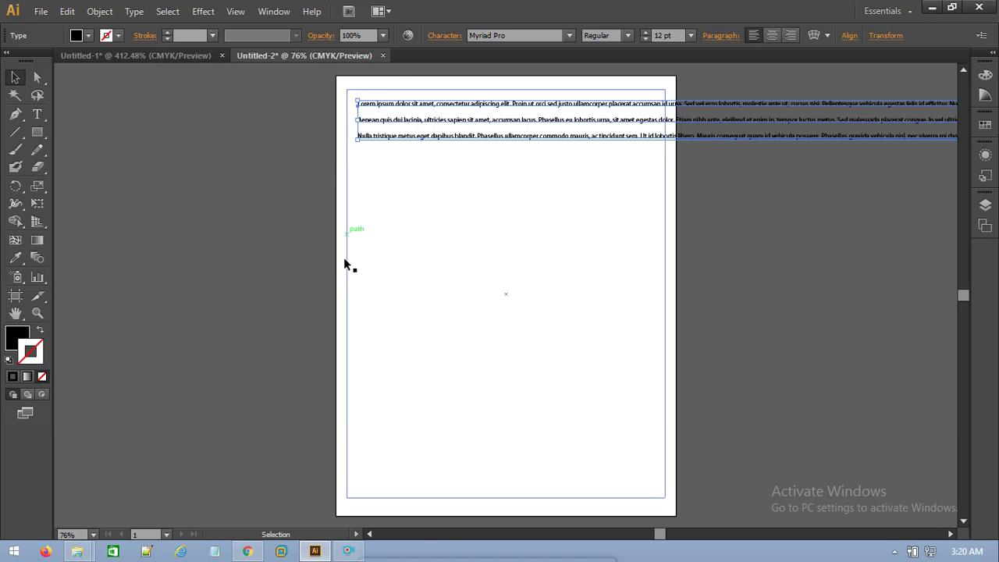
pyautogui.click(348, 551)
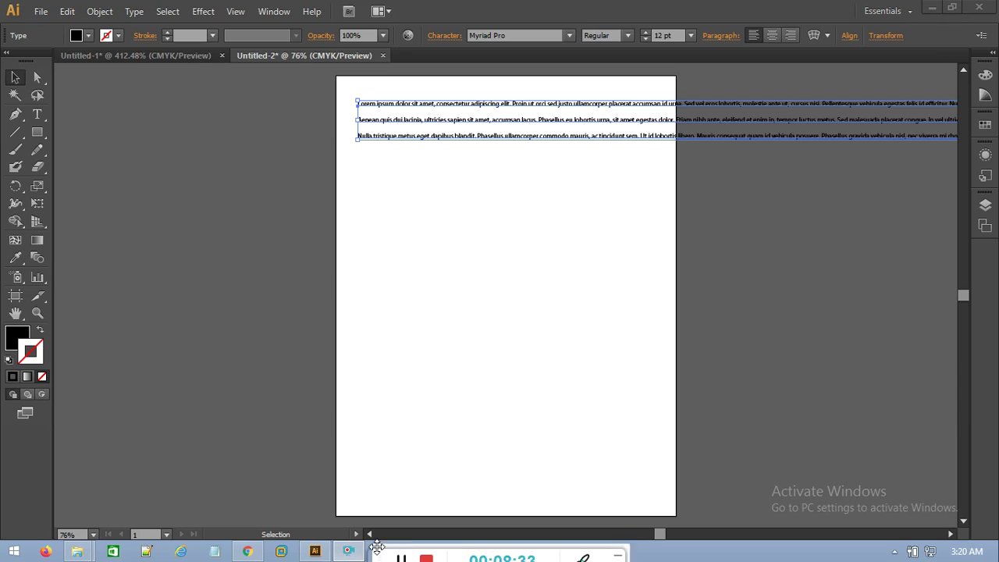
pyautogui.click(424, 522)
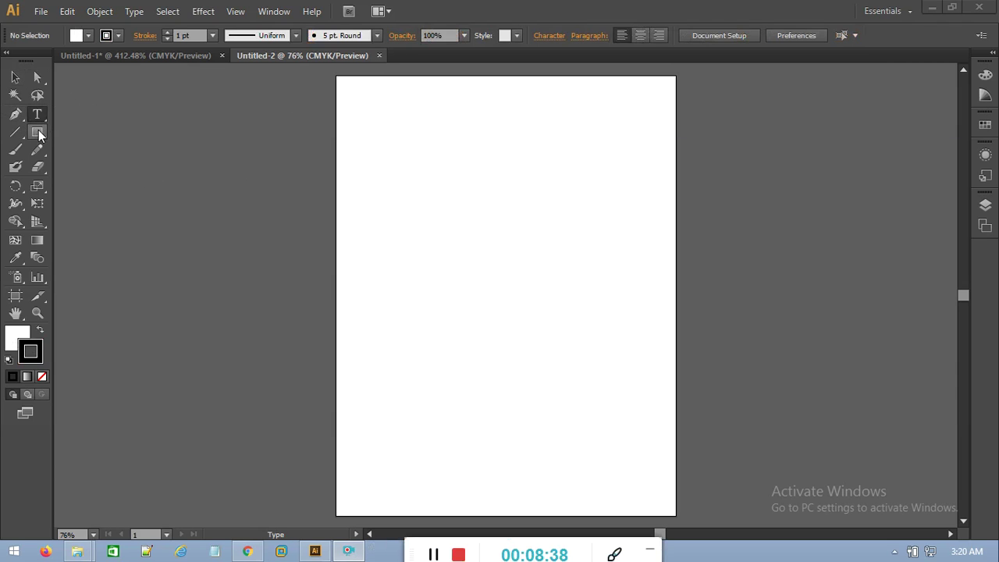
# Drag an area-type rectangle on Untitled-2 and paste the three Lorem Ipsum paragraphs into it.
pyautogui.click(36, 114)
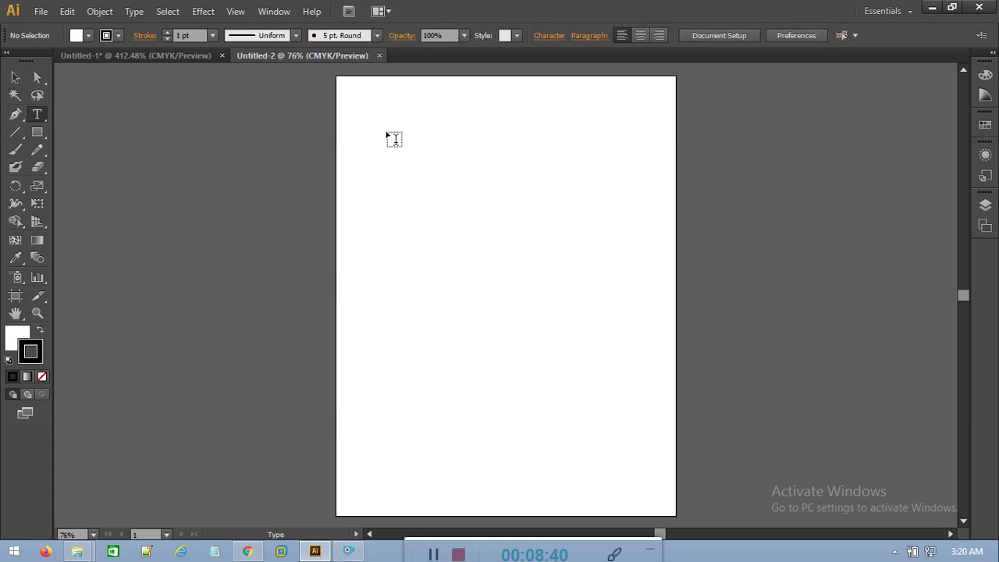
pyautogui.moveTo(374, 122)
pyautogui.mouseDown()
pyautogui.moveTo(624, 438)
pyautogui.moveTo(622, 451)
pyautogui.mouseUp()
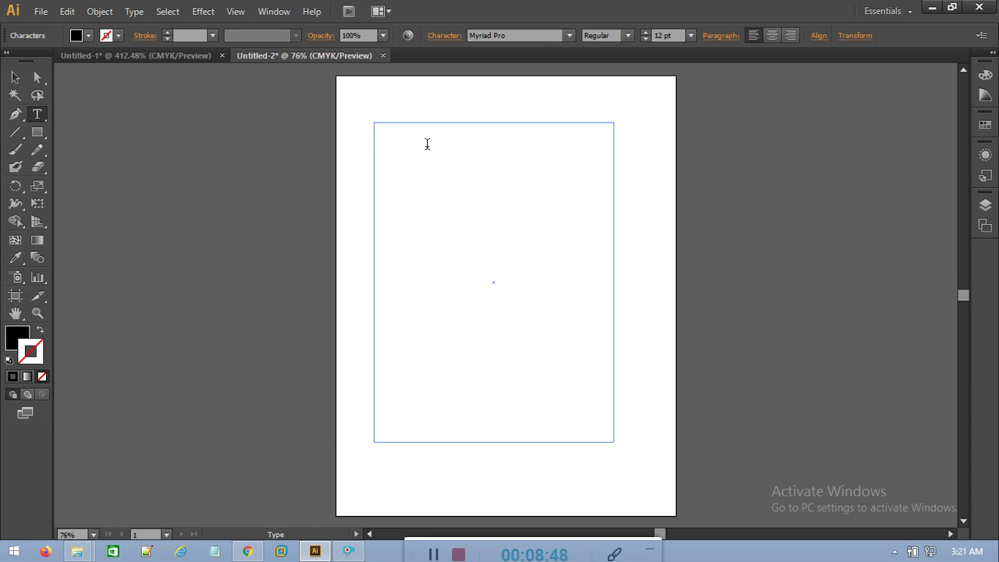
pyautogui.hotkey('ctrl', 'v')
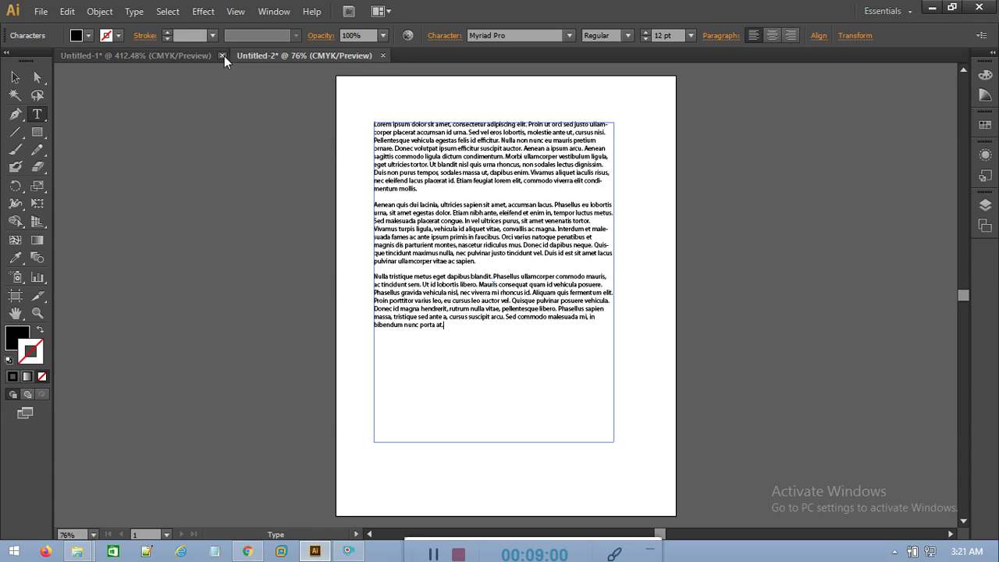
# Return to Untitled-1 and undo the stray typed text.
pyautogui.click(172, 57)
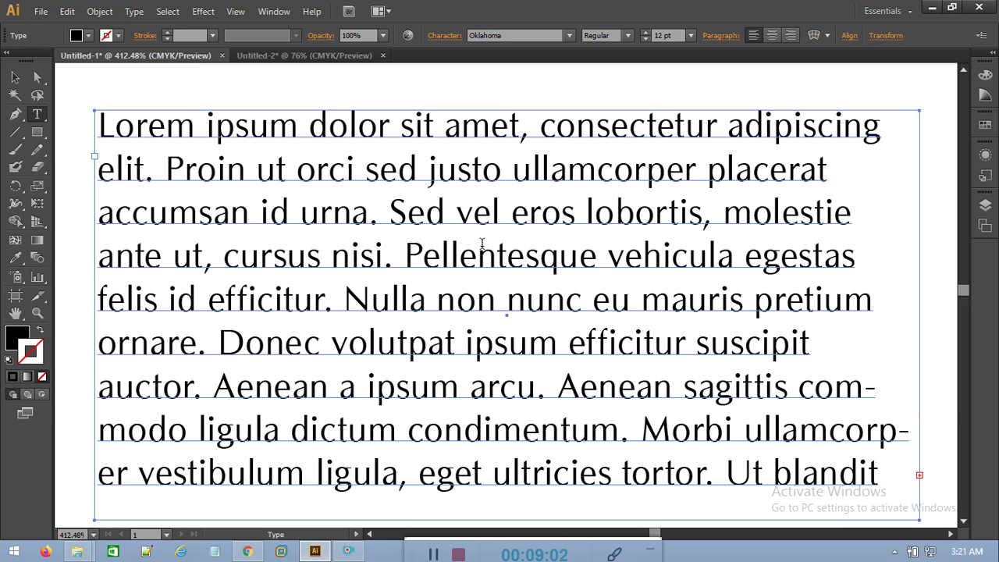
pyautogui.write('ge')
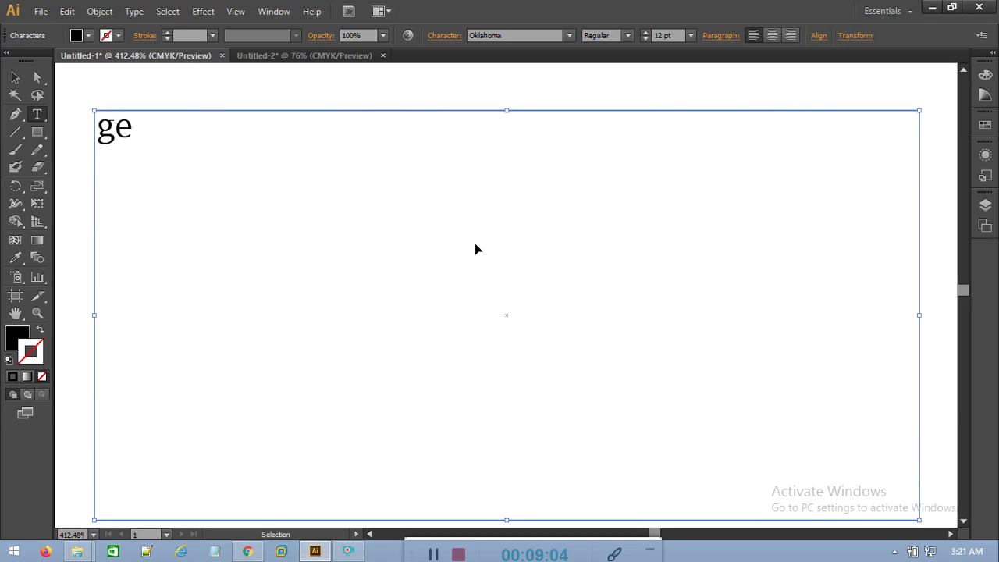
pyautogui.write('gerhrh fbebtn4')
pyautogui.hotkey('ctrl', 'z')
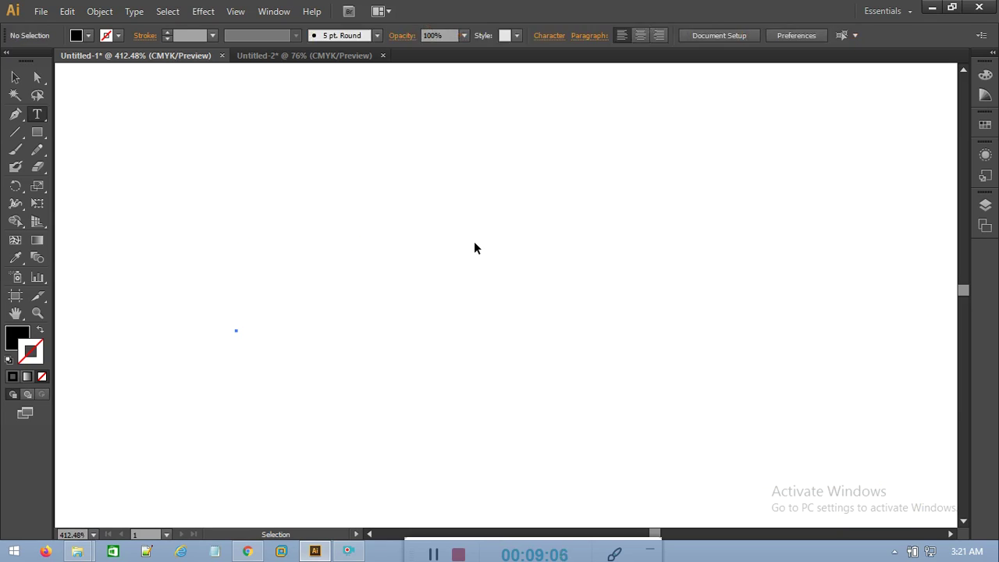
pyautogui.hotkey('ctrl', 'z')
# Delete both 'welcome to datacom' text objects from the Untitled-1 artboard.
pyautogui.press('v')
pyautogui.click(385, 253)
pyautogui.press('Delete')
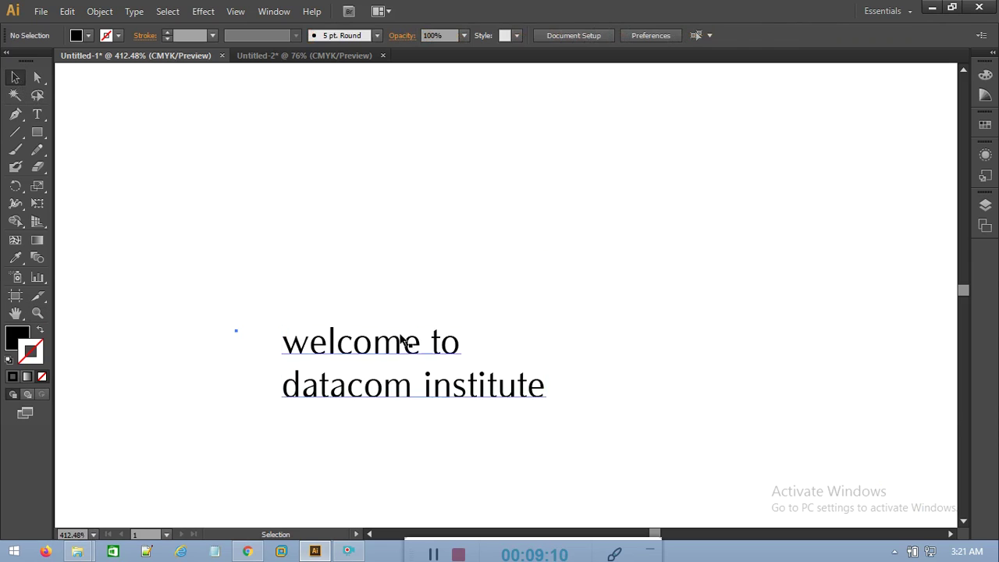
pyautogui.click(407, 335)
pyautogui.press('Delete')
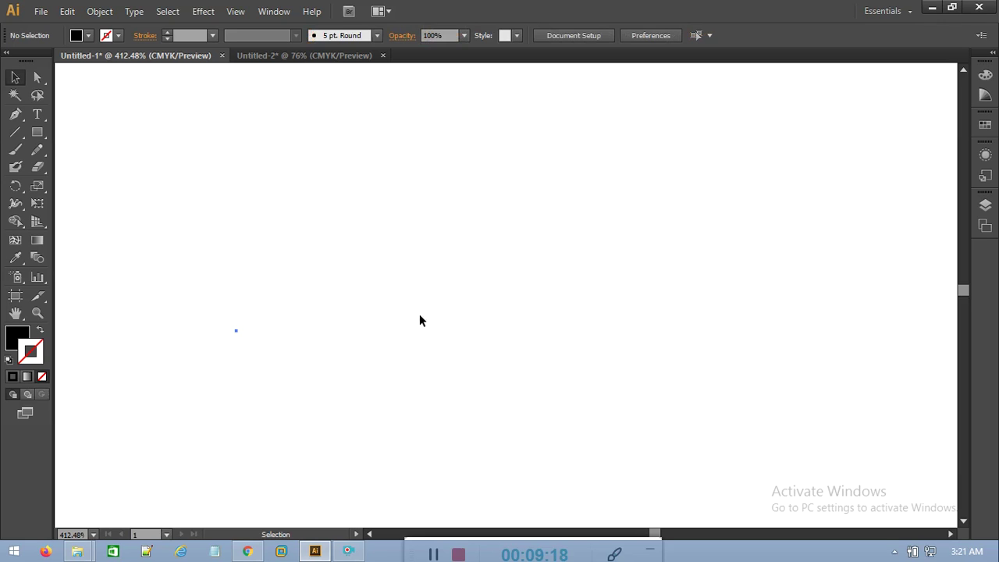
pyautogui.click(36, 114)
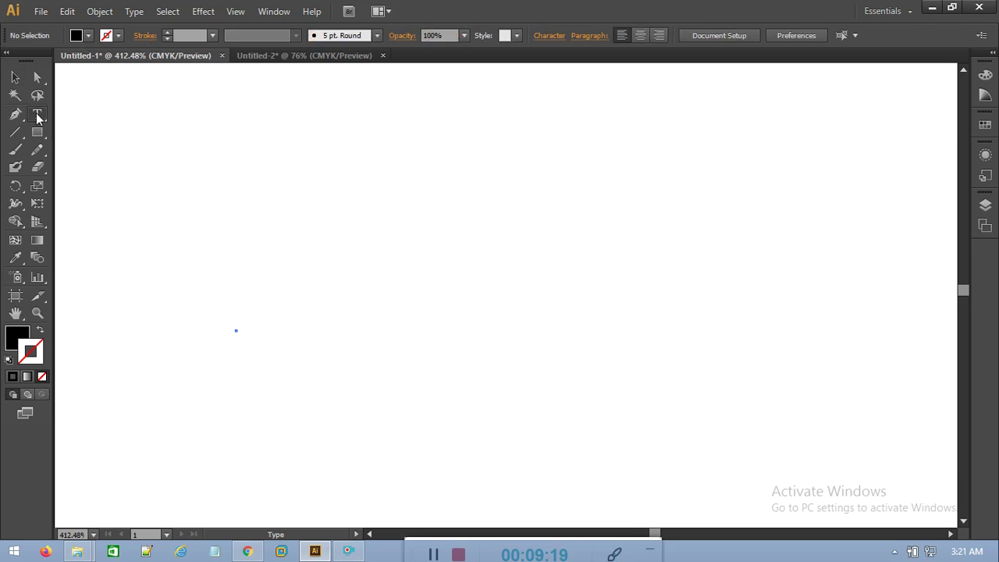
# Add the point text 'hello' on the artboard and select it.
pyautogui.click(306, 269)
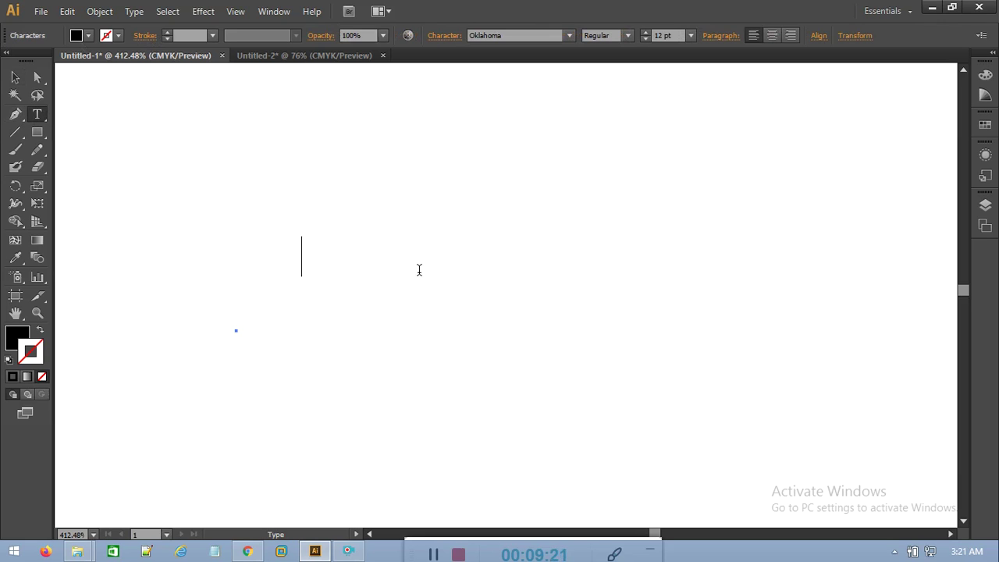
pyautogui.write('hellp')
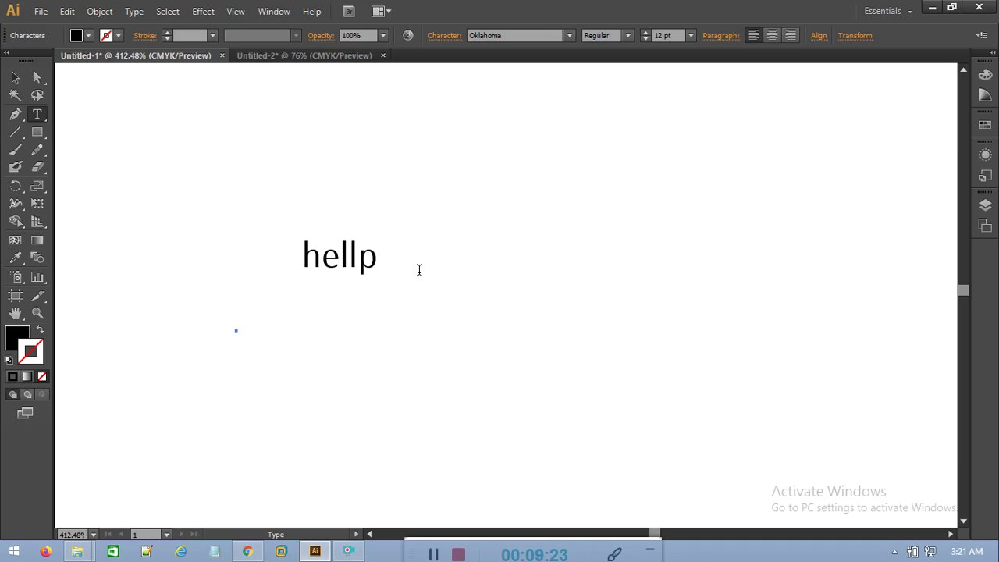
pyautogui.press('BackSpace')
pyautogui.write('o')
pyautogui.click(15, 77)
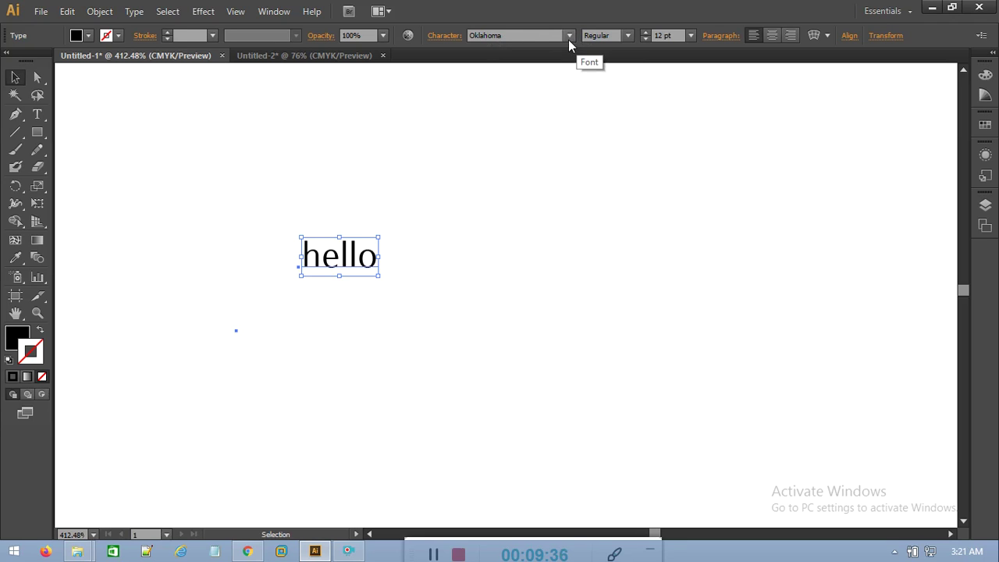
# Try Persia BT, Swiss 721 Light Extended BT and 仿宋 fonts on hello.
pyautogui.click(568, 35)
pyautogui.click(529, 196)
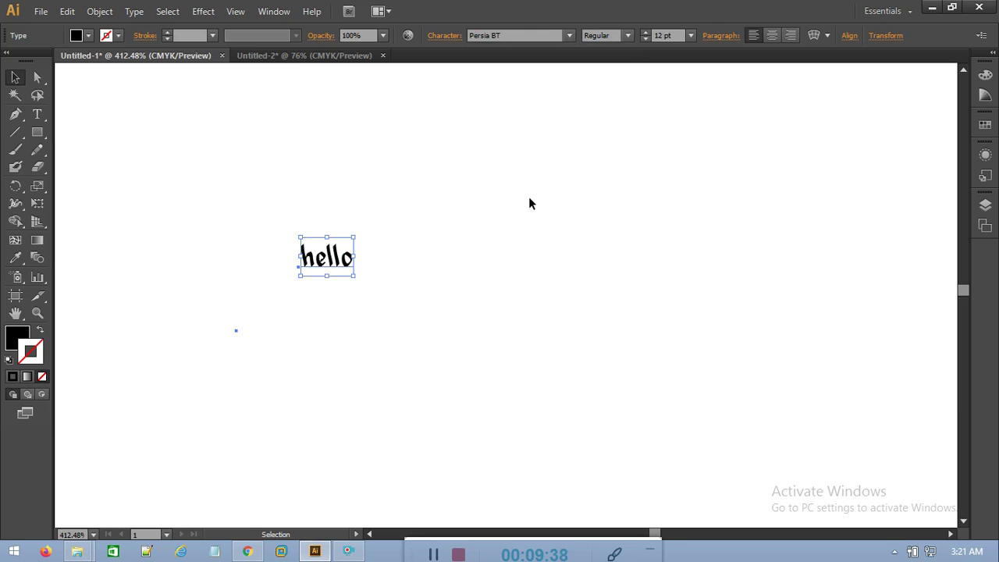
pyautogui.click(568, 35)
pyautogui.scroll(-15, 515, 296)
pyautogui.scroll(-5, 509, 324)
pyautogui.click(514, 315)
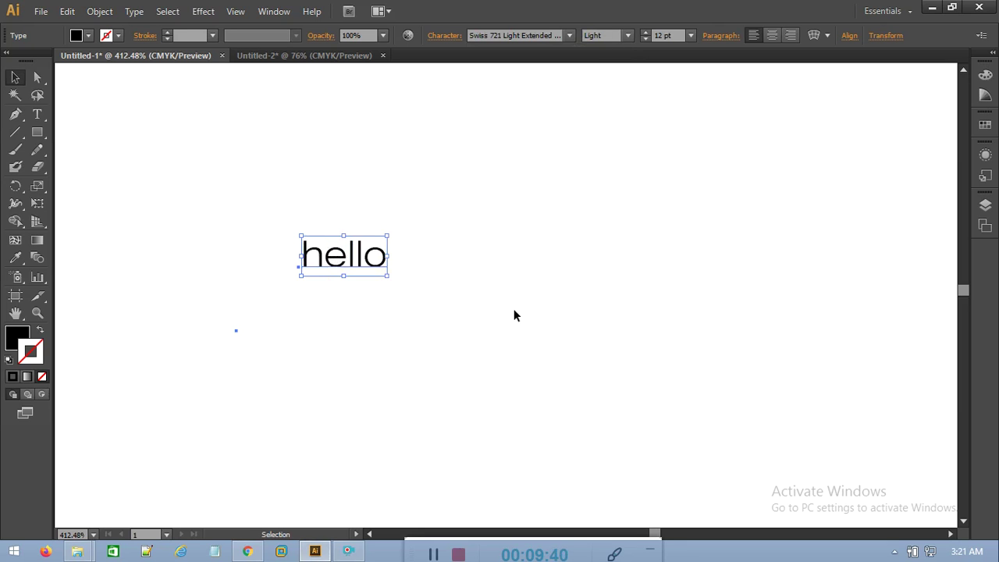
pyautogui.click(568, 35)
pyautogui.scroll(-1, 527, 397)
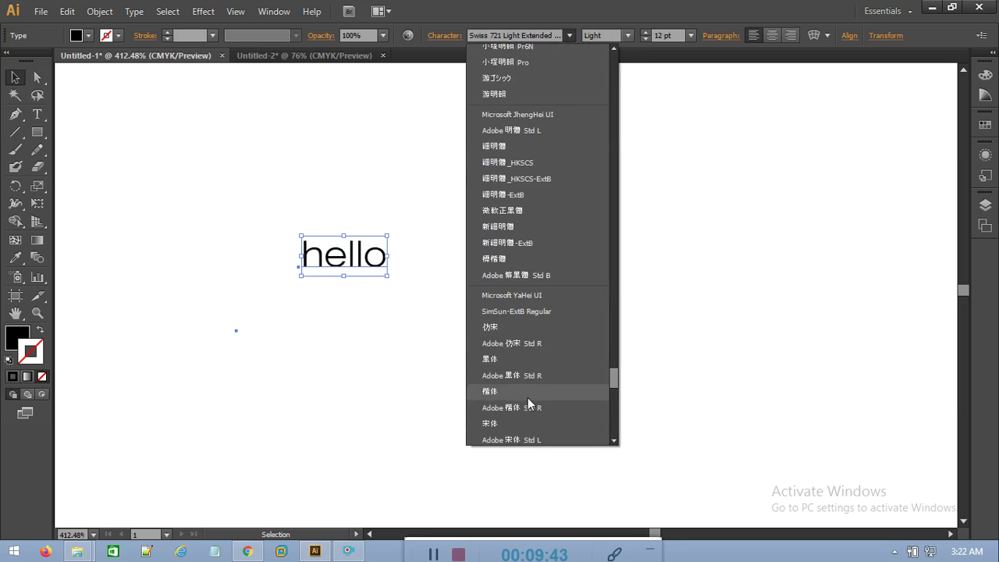
pyautogui.click(504, 329)
# Try CordiaUPC and then Wingdings 3 on hello.
pyautogui.click(539, 40)
pyautogui.click(569, 36)
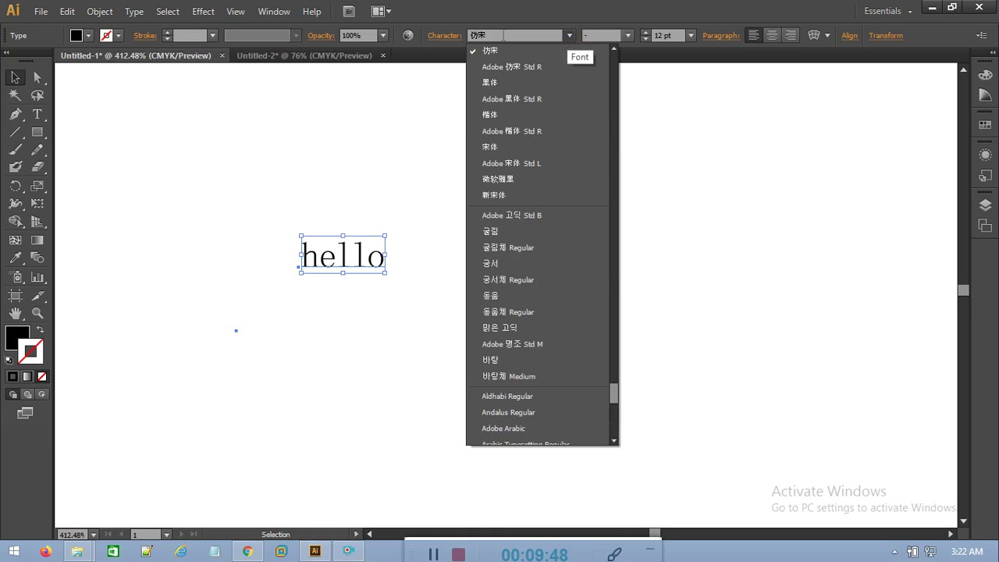
pyautogui.scroll(-10, 511, 359)
pyautogui.click(506, 355)
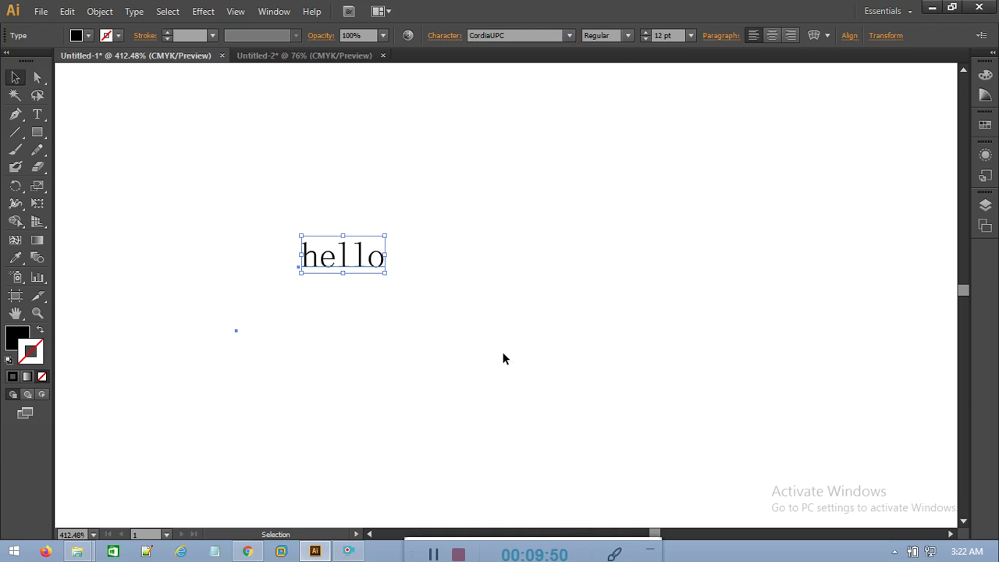
pyautogui.click(569, 35)
pyautogui.scroll(-10, 518, 200)
pyautogui.scroll(5, 530, 189)
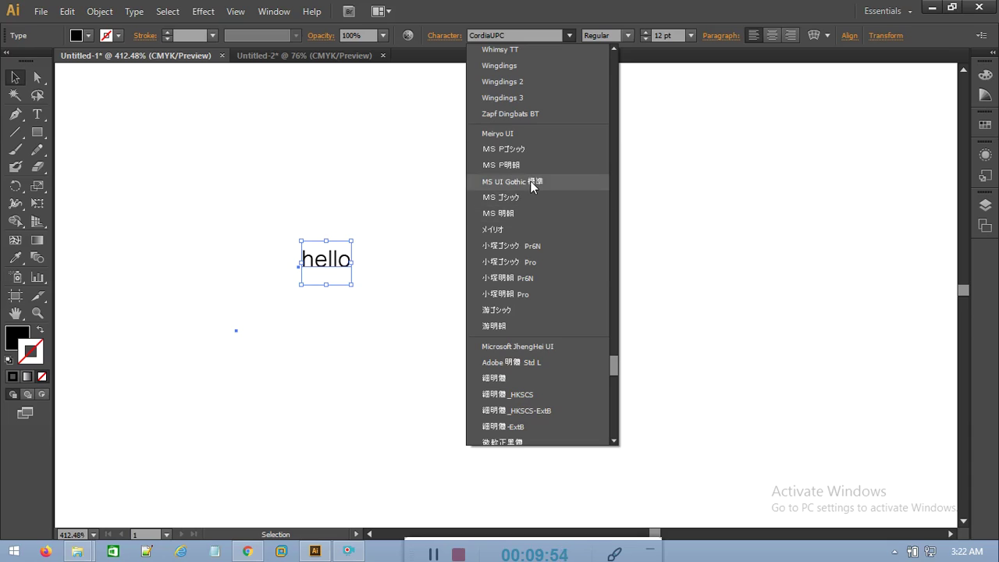
pyautogui.click(525, 103)
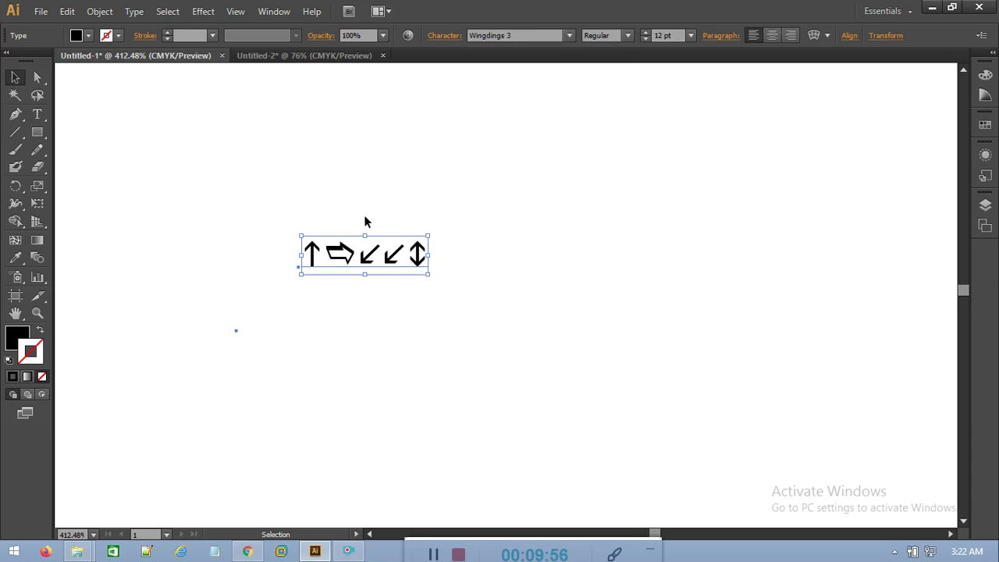
# Scroll the font list and set hello in Arial.
pyautogui.click(568, 36)
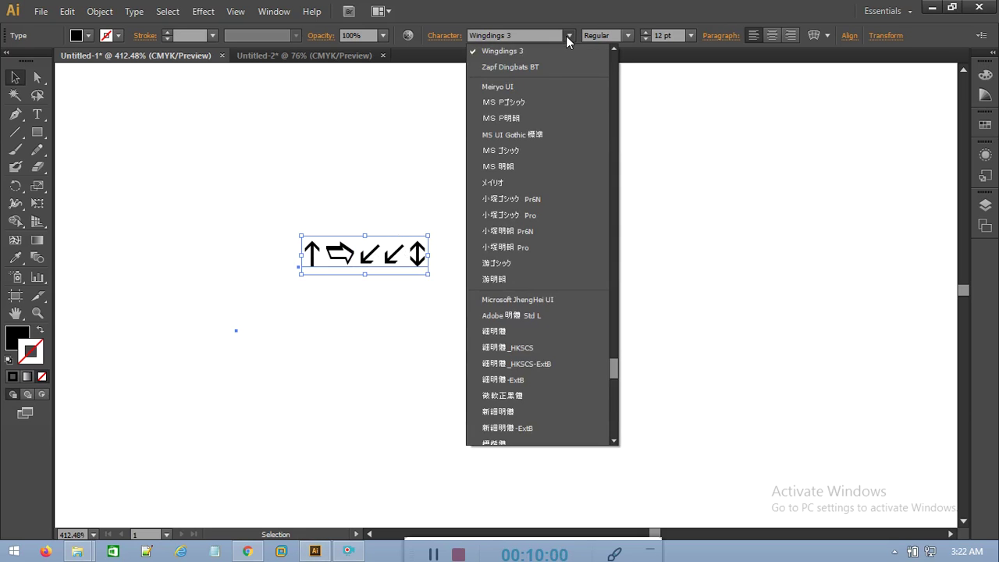
pyautogui.scroll(-5, 518, 115)
pyautogui.scroll(-5, 516, 137)
pyautogui.scroll(5, 499, 78)
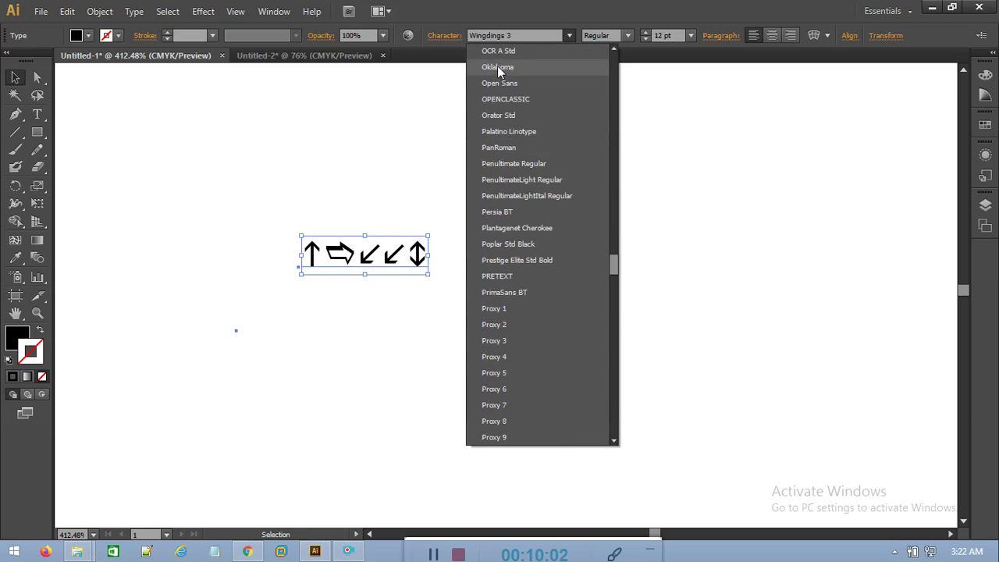
pyautogui.scroll(10, 546, 133)
pyautogui.moveTo(612, 240); pyautogui.dragTo(622, 82)
pyautogui.click(512, 72)
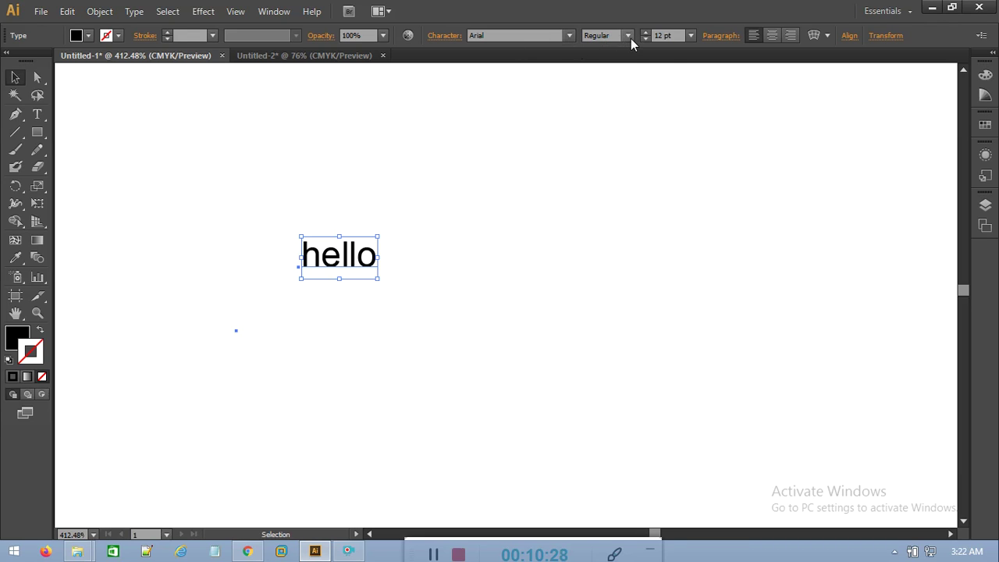
pyautogui.click(628, 36)
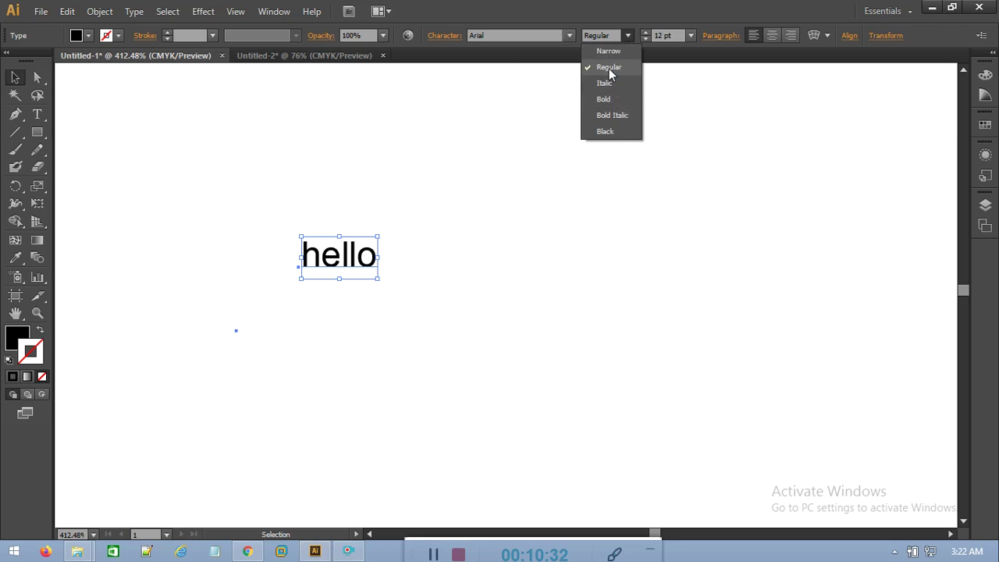
# Close the font and style lists, leaving hello in Arial Regular.
pyautogui.click(540, 111)
pyautogui.click(569, 36)
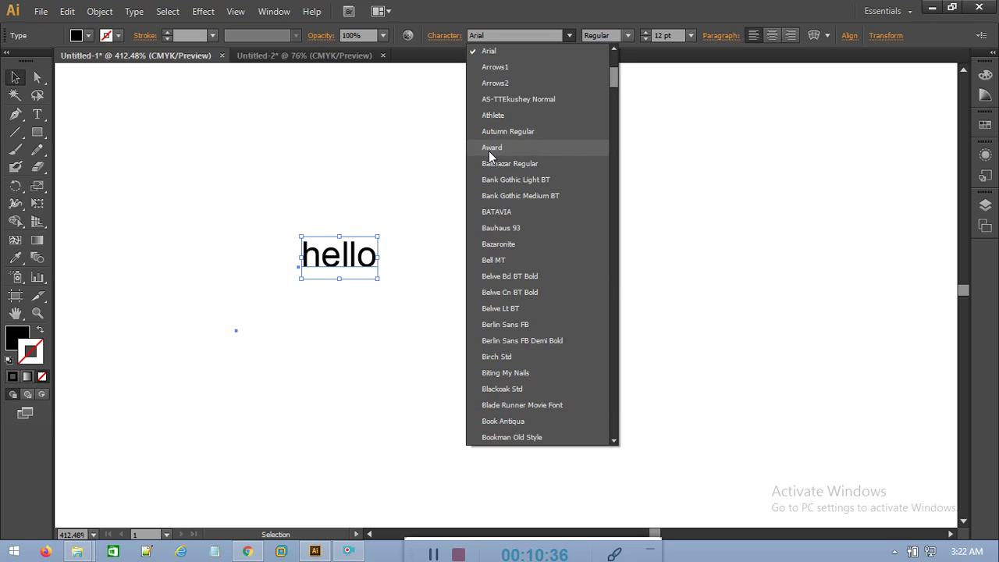
pyautogui.press('Escape')
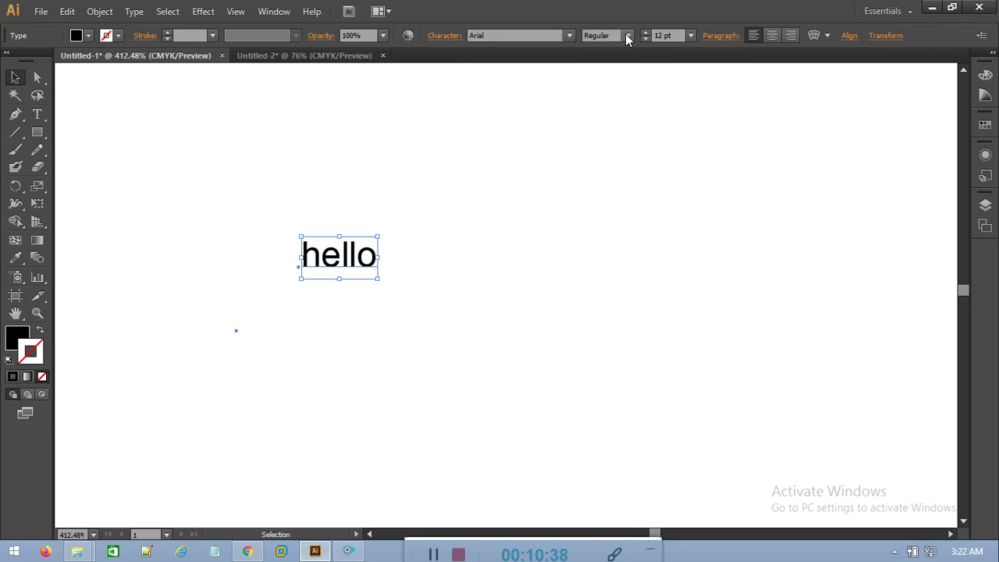
pyautogui.click(627, 35)
pyautogui.click(568, 36)
# Try Dutch 801 Extra Bold BT on hello and check its available styles.
pyautogui.click(567, 36)
pyautogui.scroll(-10, 499, 273)
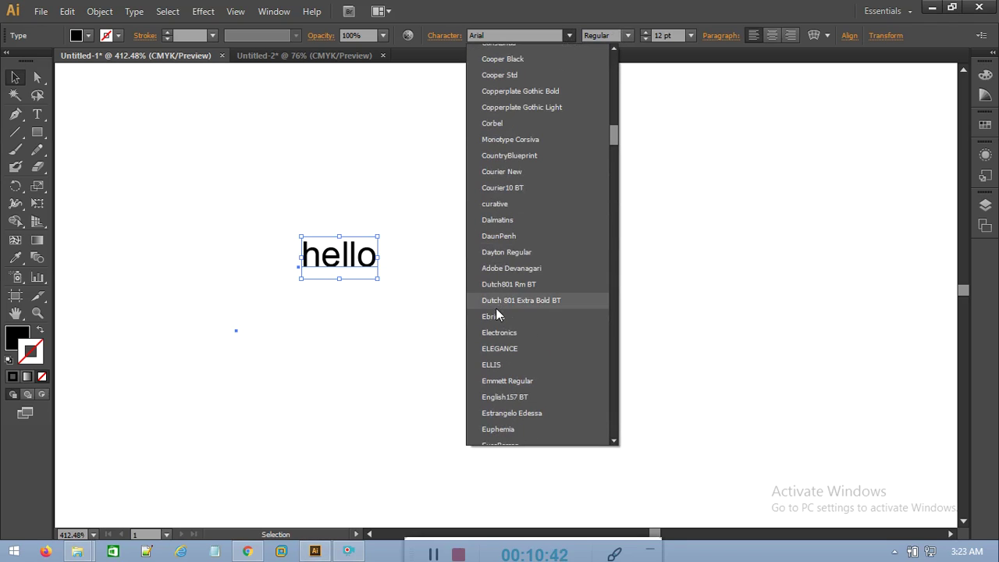
pyautogui.click(501, 298)
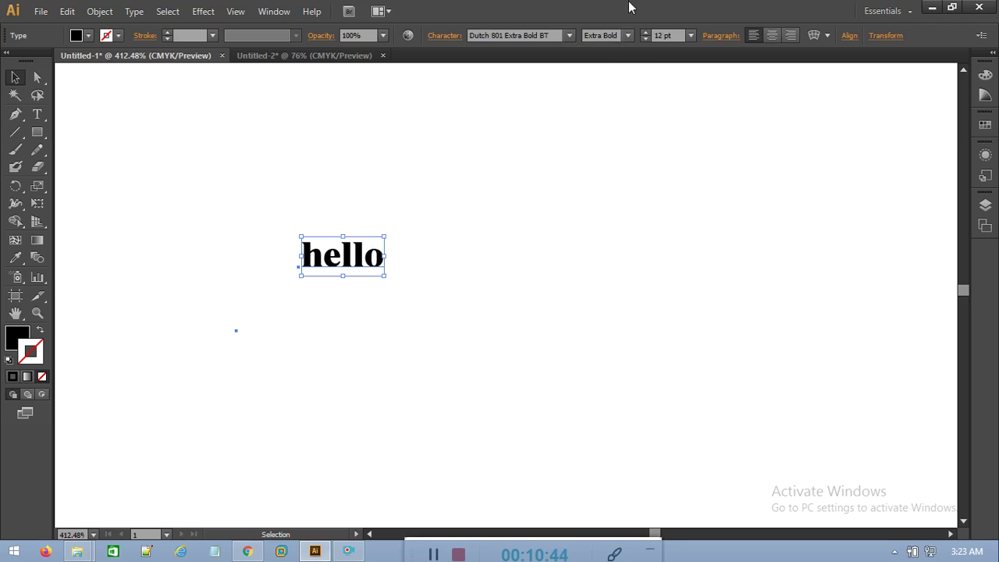
pyautogui.click(628, 35)
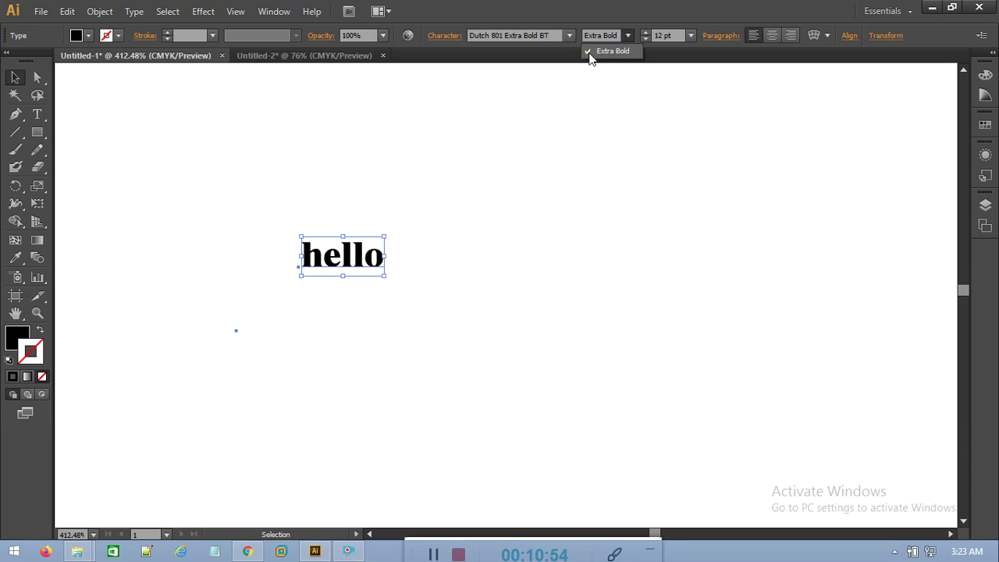
pyautogui.click(591, 52)
pyautogui.click(627, 36)
pyautogui.click(590, 51)
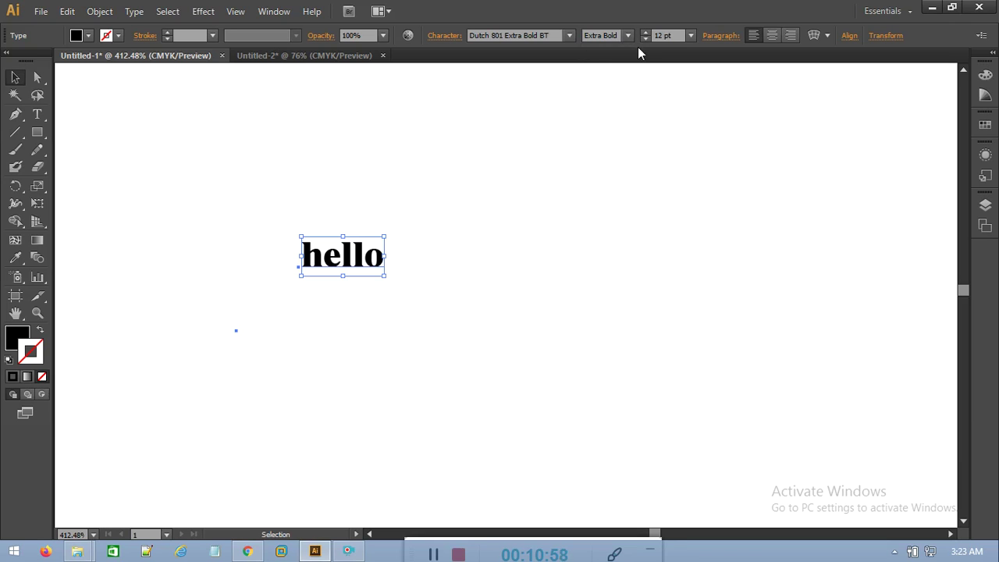
# Set hello in Arial Black, reselect it, then apply the Arial Narrow style.
pyautogui.click(569, 35)
pyautogui.scroll(5, 568, 146)
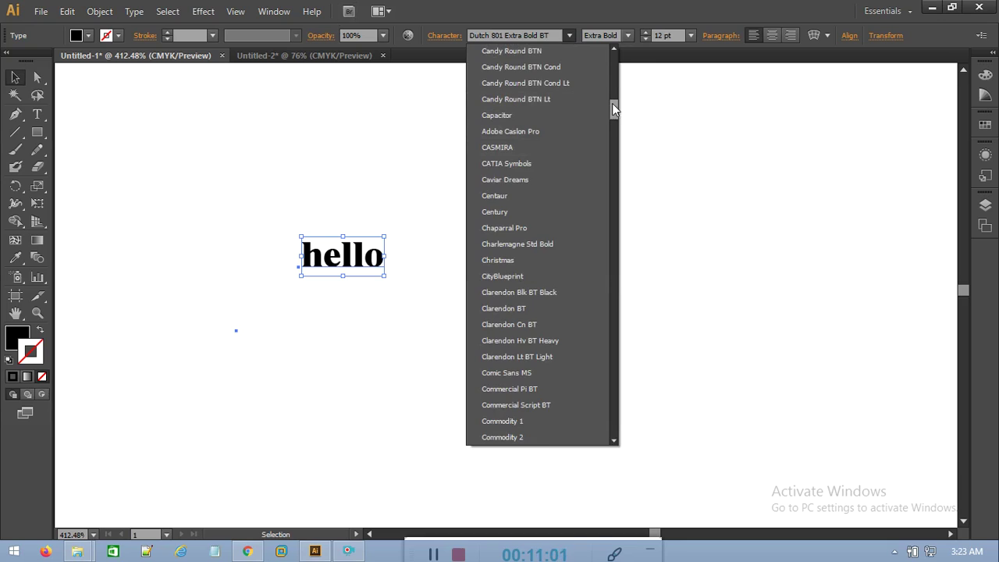
pyautogui.moveTo(612, 103); pyautogui.dragTo(614, 60)
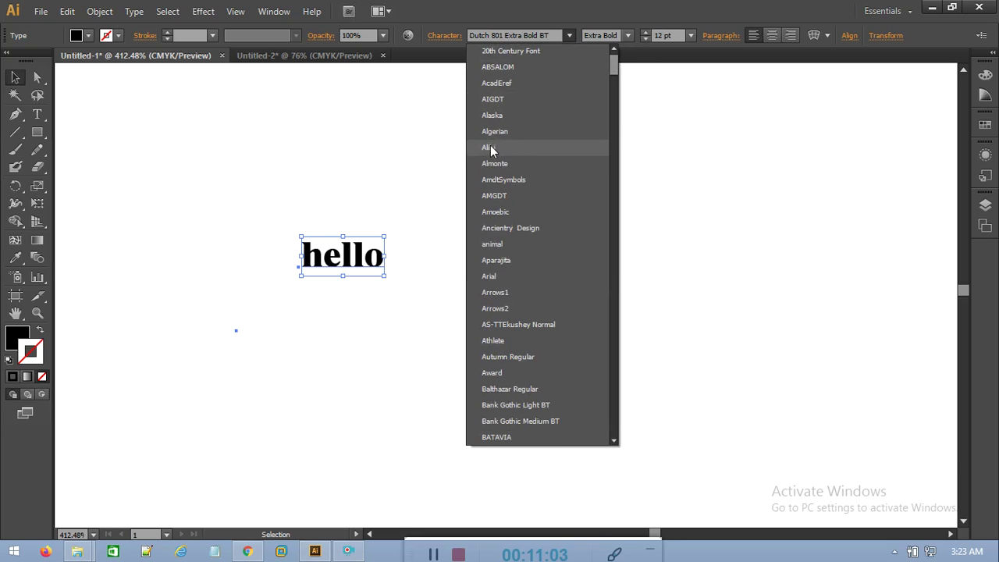
pyautogui.click(494, 276)
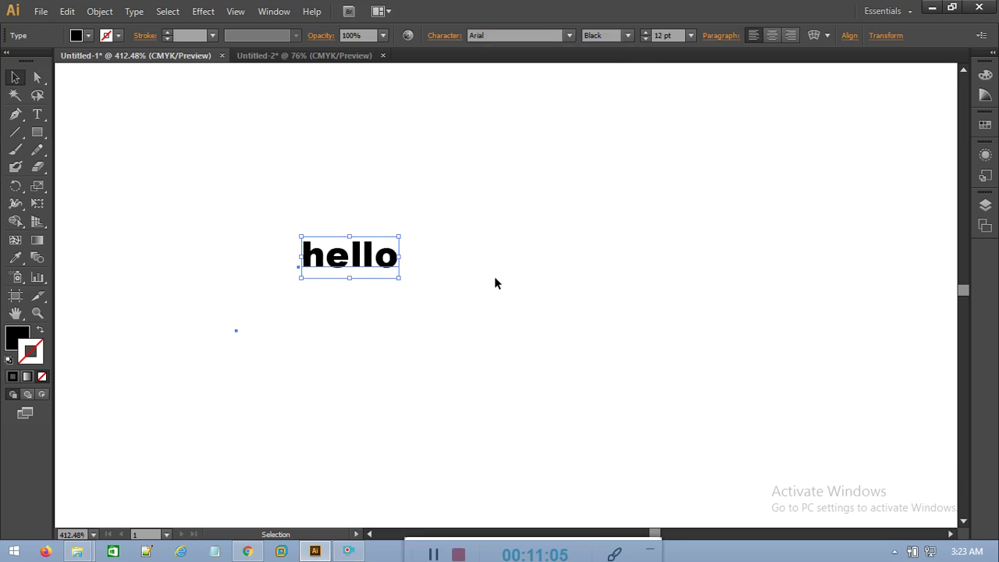
pyautogui.click(508, 200)
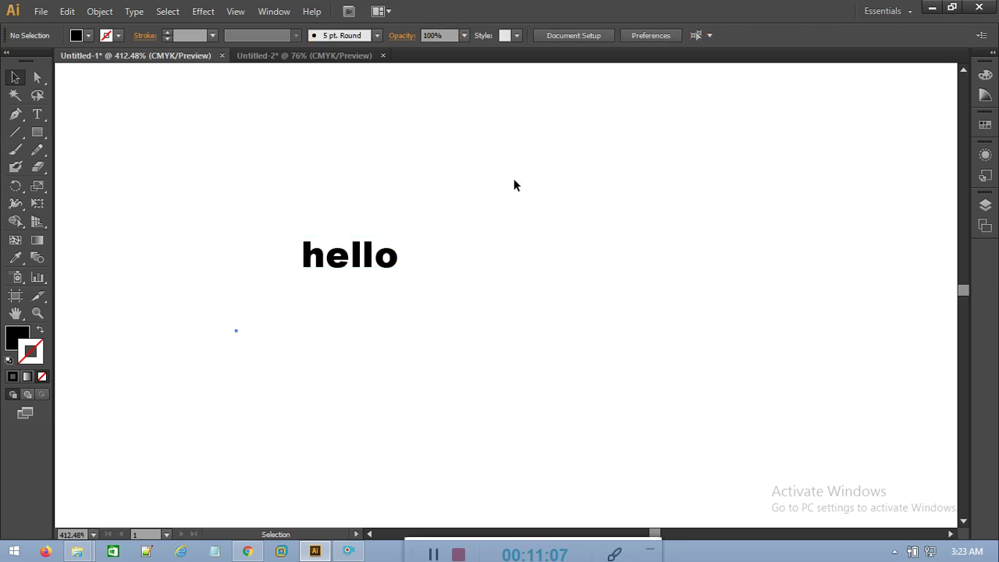
pyautogui.click(369, 267)
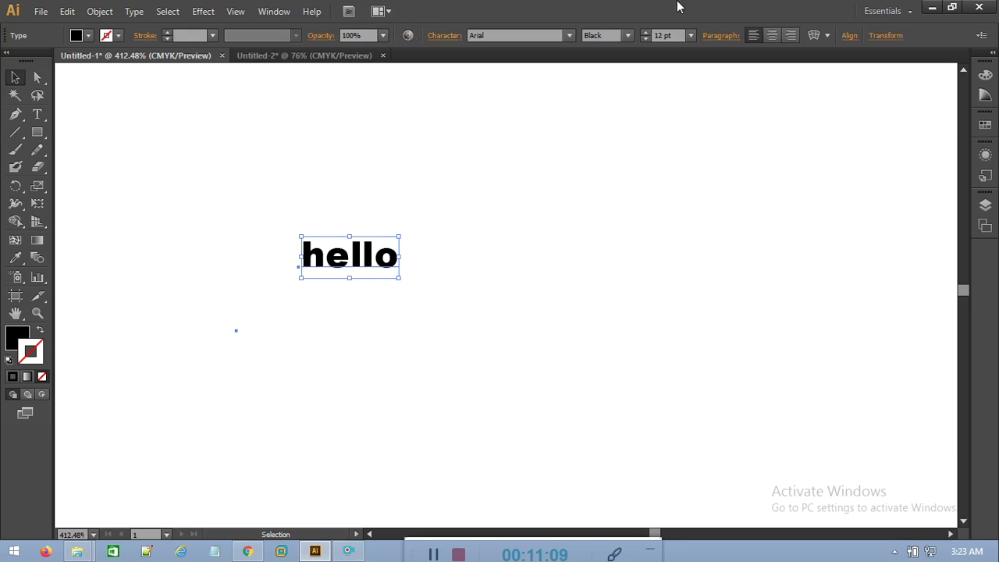
pyautogui.click(629, 36)
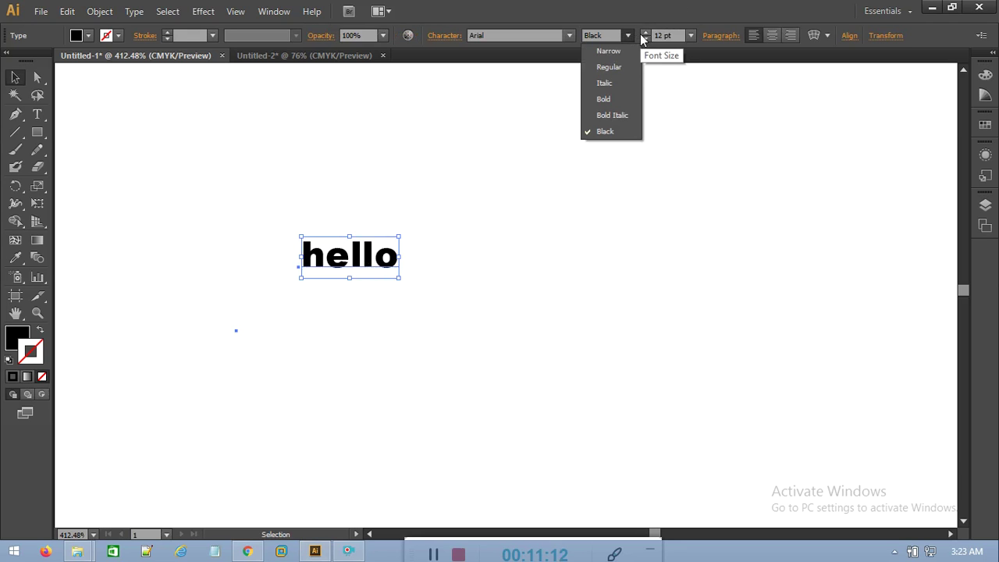
pyautogui.click(605, 51)
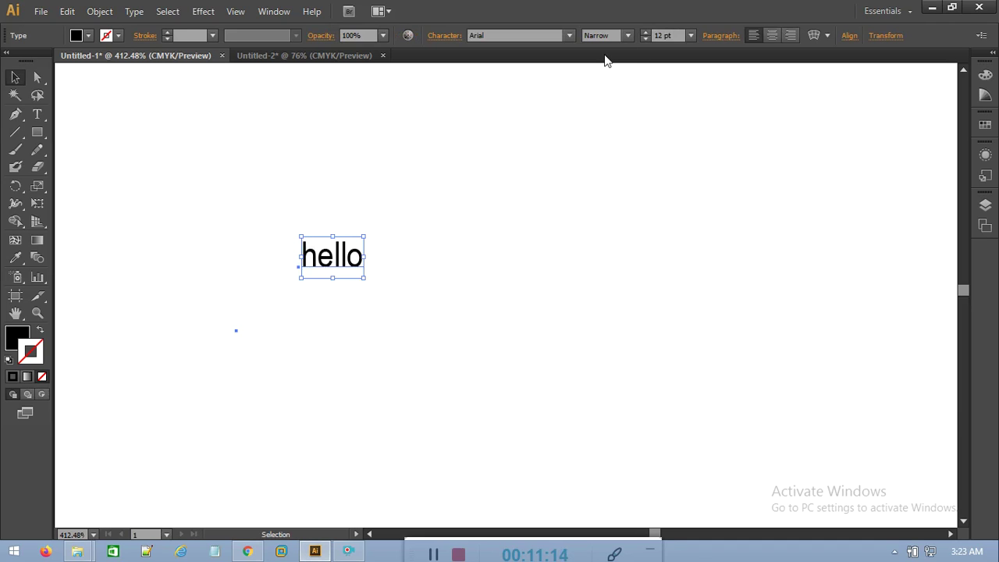
# Cycle hello through Arial Regular, Italic, Bold and Bold Italic, ending on Regular.
pyautogui.click(629, 35)
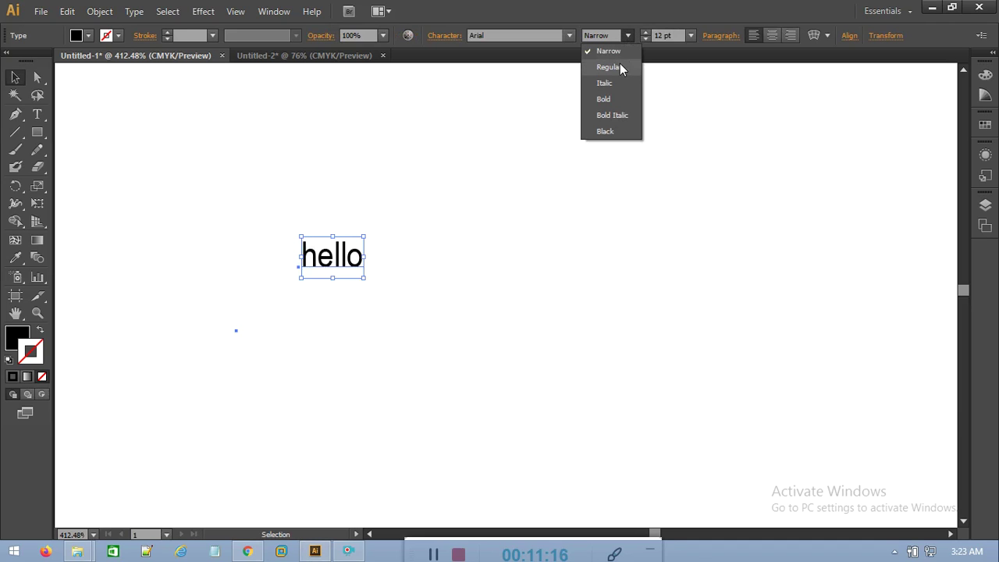
pyautogui.click(618, 68)
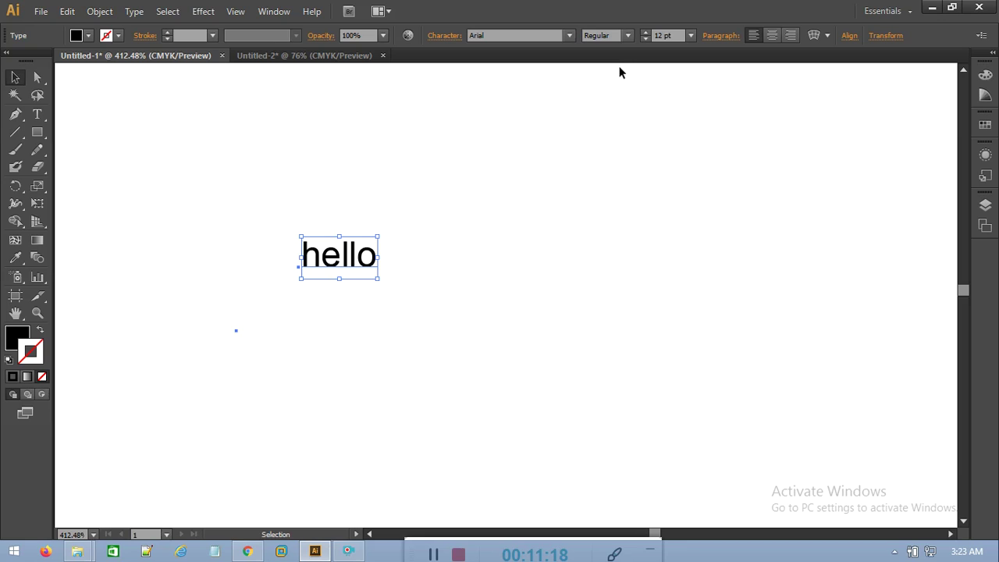
pyautogui.click(627, 37)
pyautogui.click(618, 83)
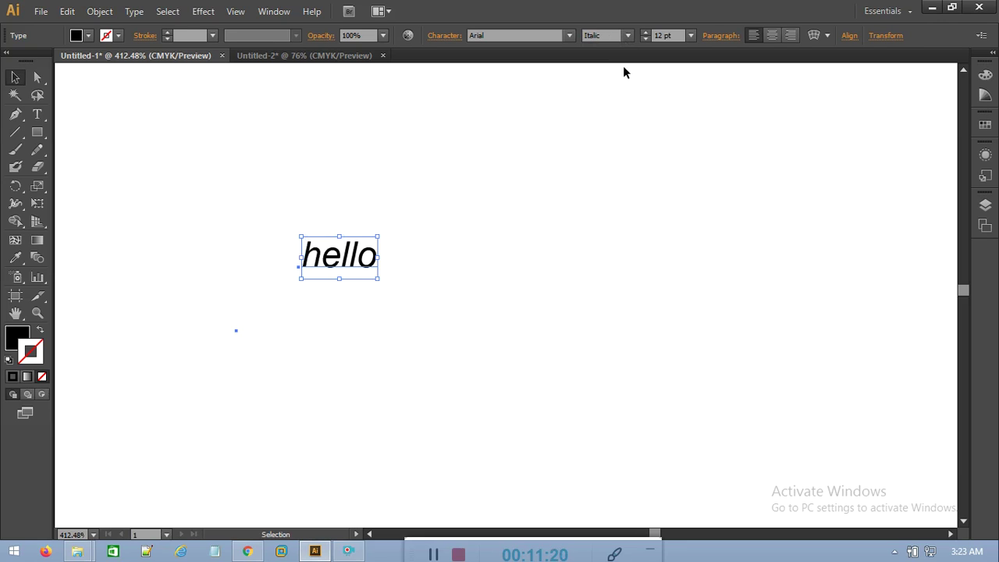
pyautogui.click(630, 35)
pyautogui.click(610, 100)
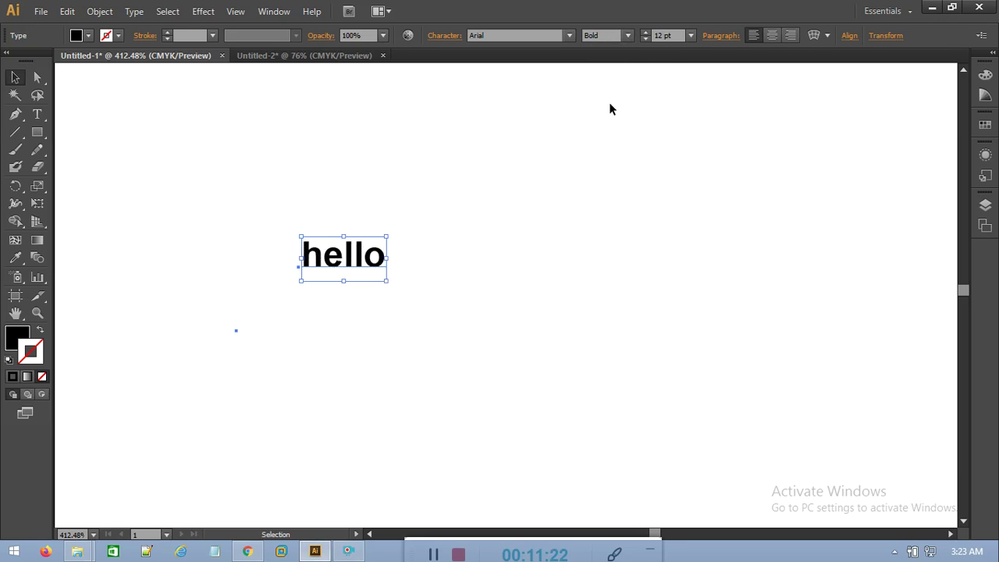
pyautogui.click(626, 36)
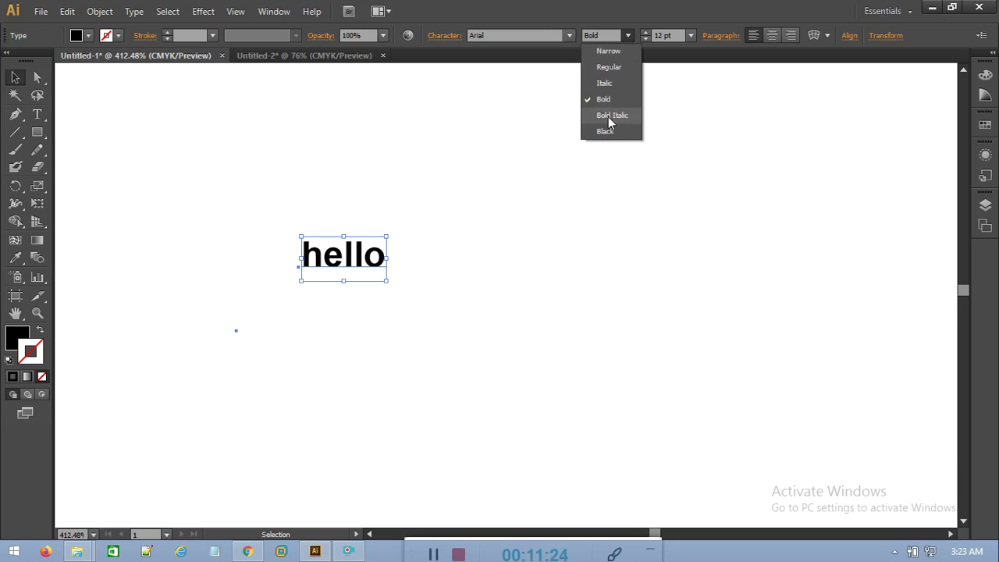
pyautogui.click(607, 122)
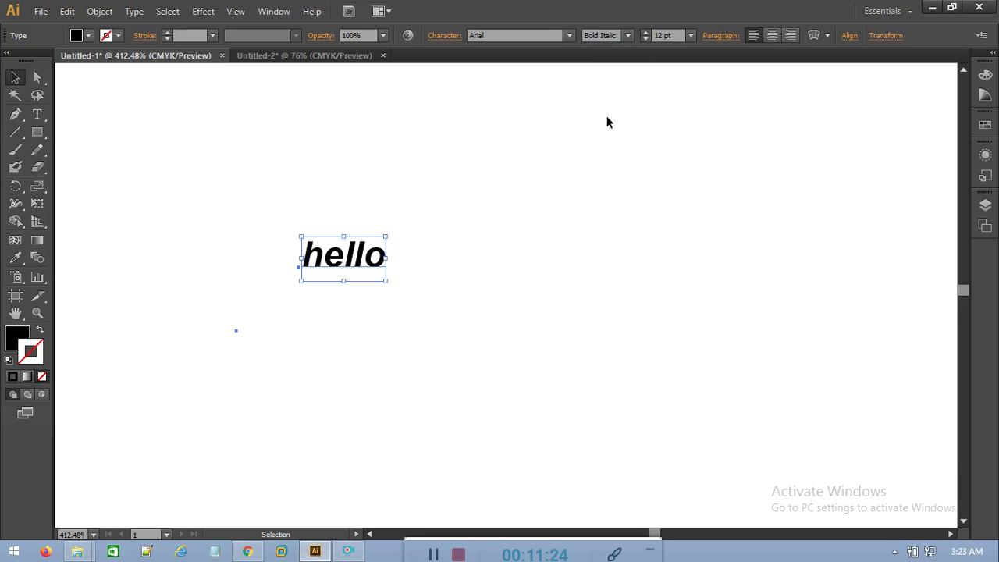
pyautogui.click(628, 36)
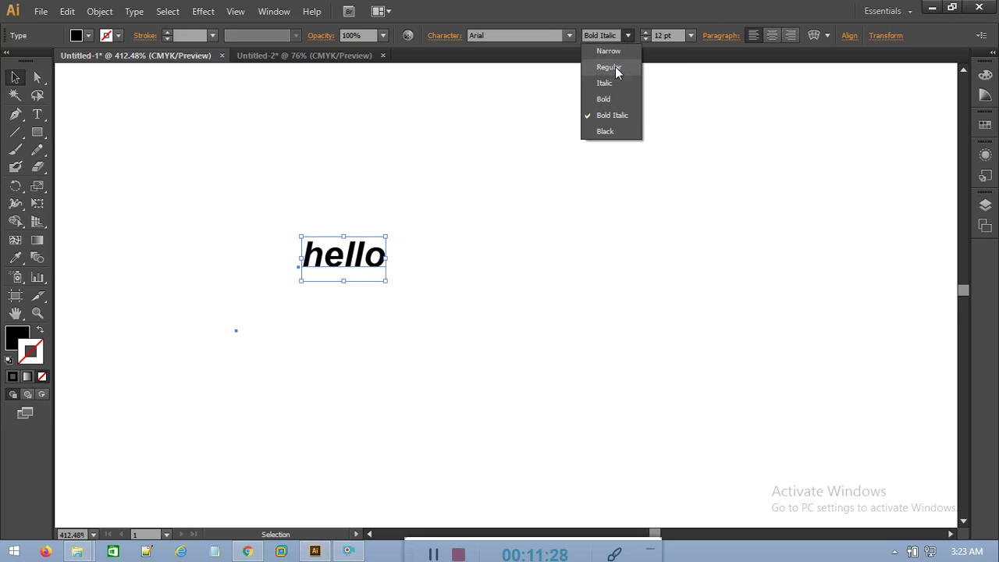
pyautogui.click(613, 67)
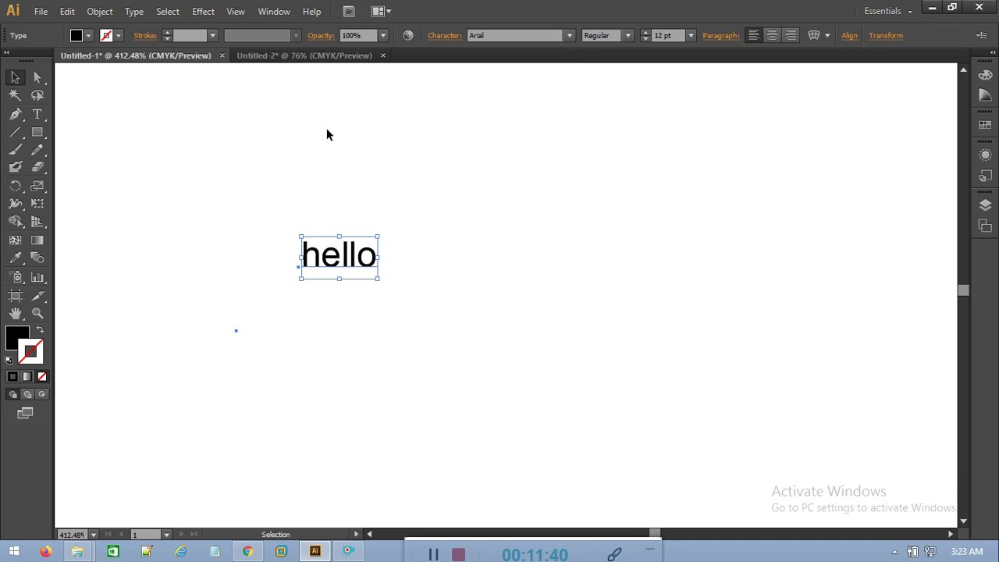
# Reselect hello and raise its font size from 14 pt up to 36 pt, then deselect.
pyautogui.click(362, 125)
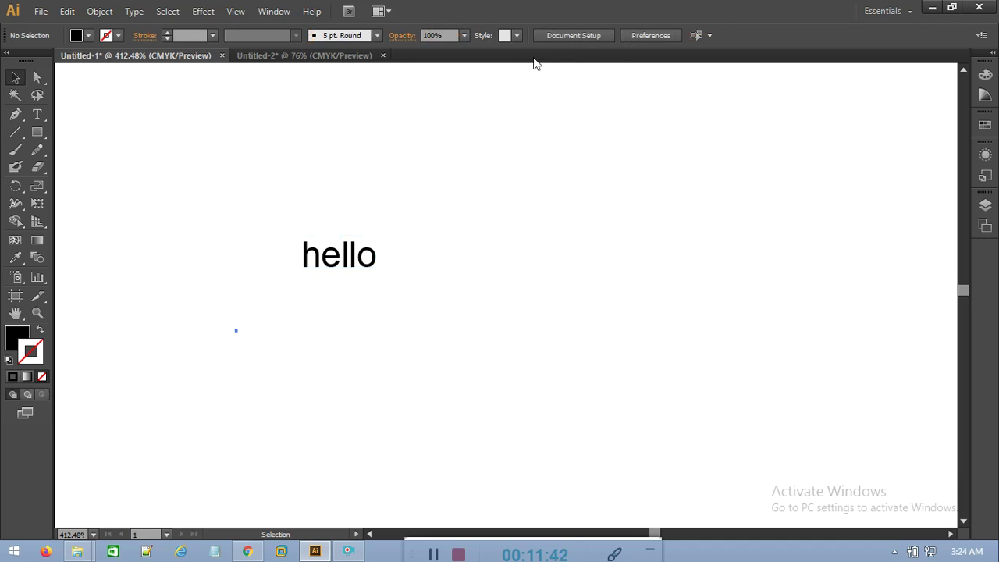
pyautogui.click(350, 254)
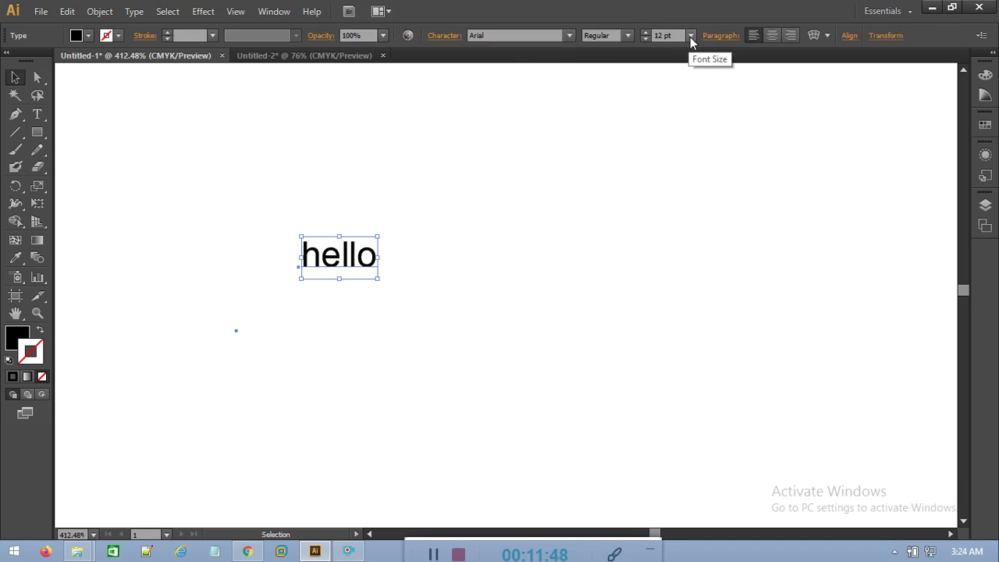
pyautogui.click(690, 37)
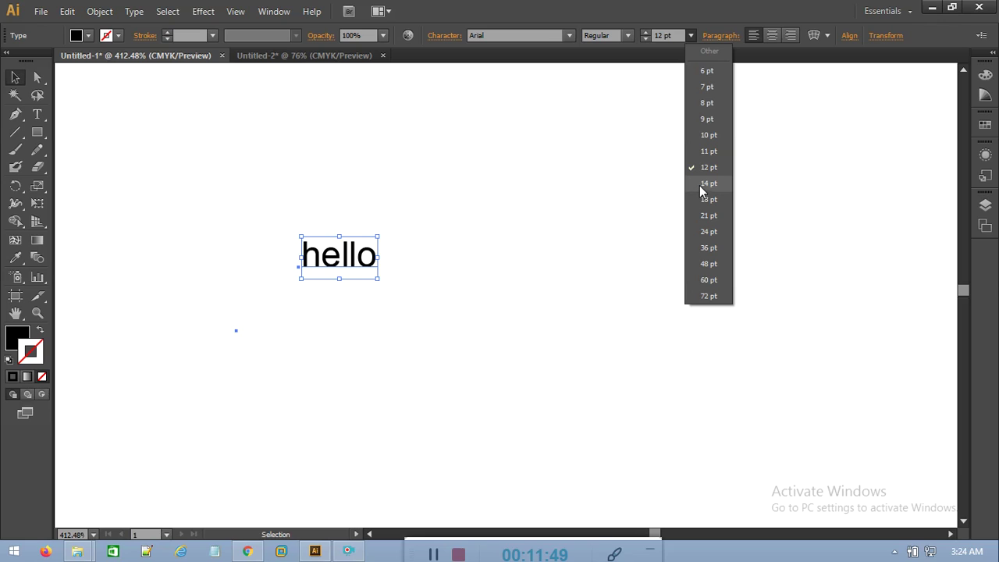
pyautogui.click(701, 187)
pyautogui.click(689, 36)
pyautogui.click(706, 215)
pyautogui.click(692, 39)
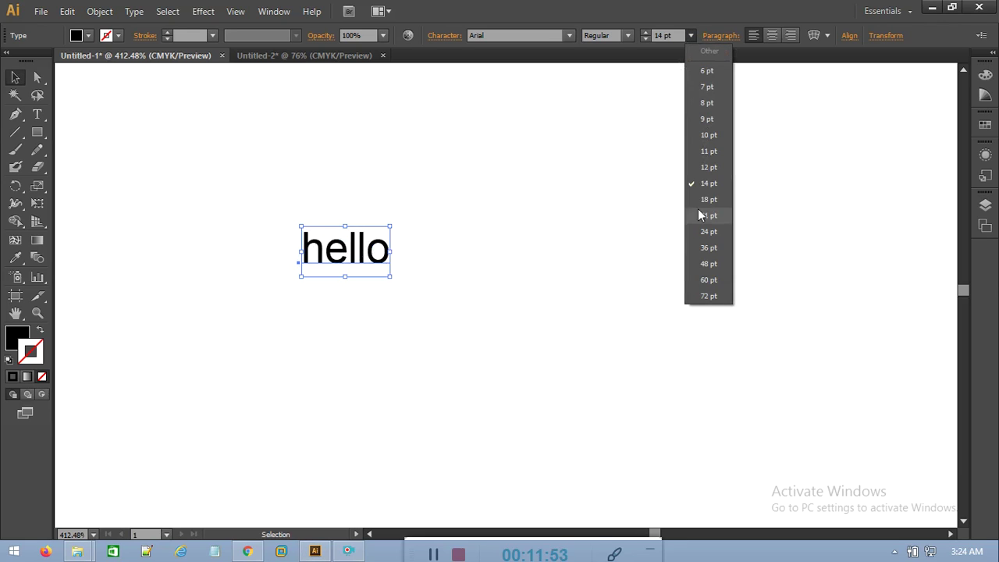
pyautogui.click(711, 257)
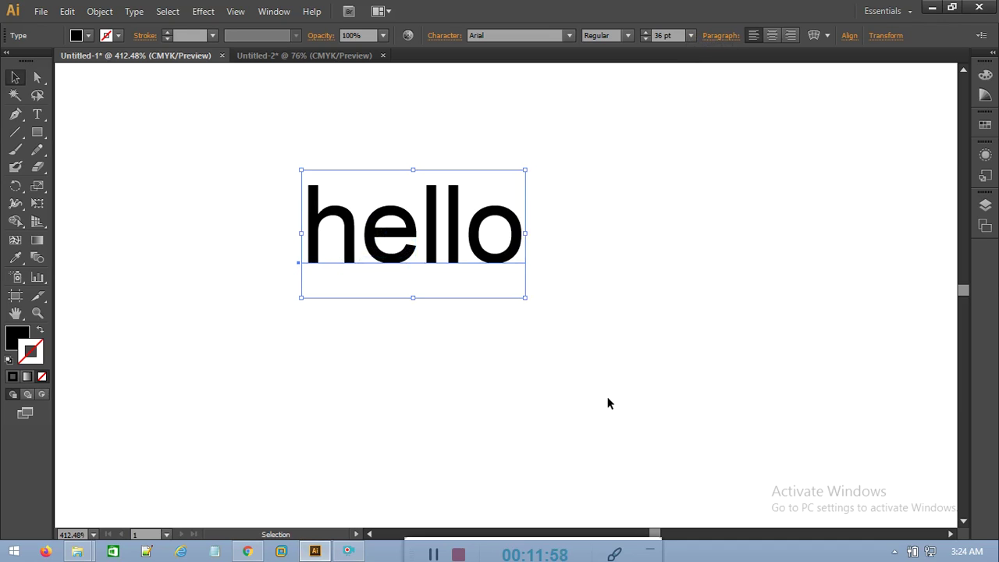
pyautogui.click(233, 229)
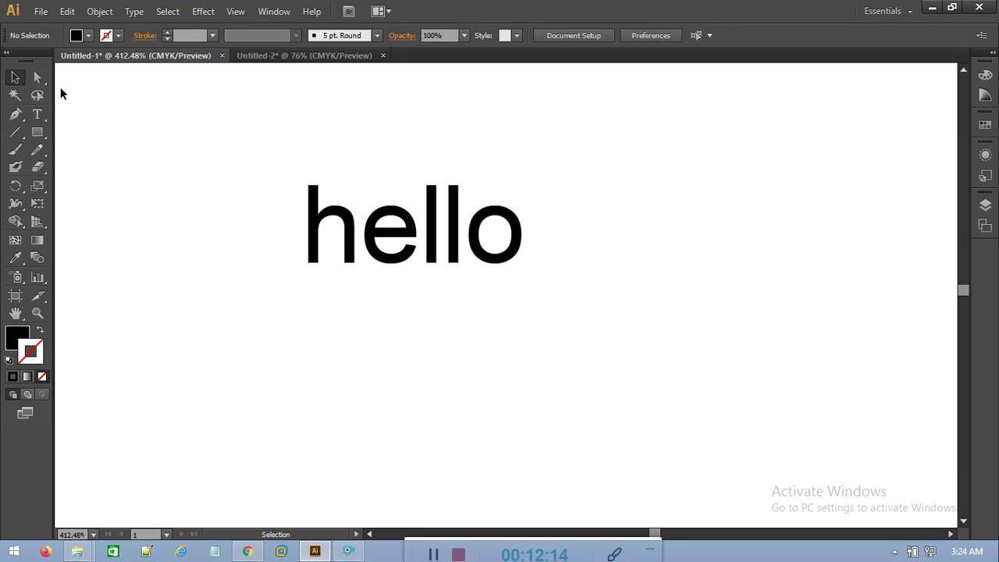
# Open the Character panel with Show Options and move it off the hello text.
pyautogui.click(39, 116)
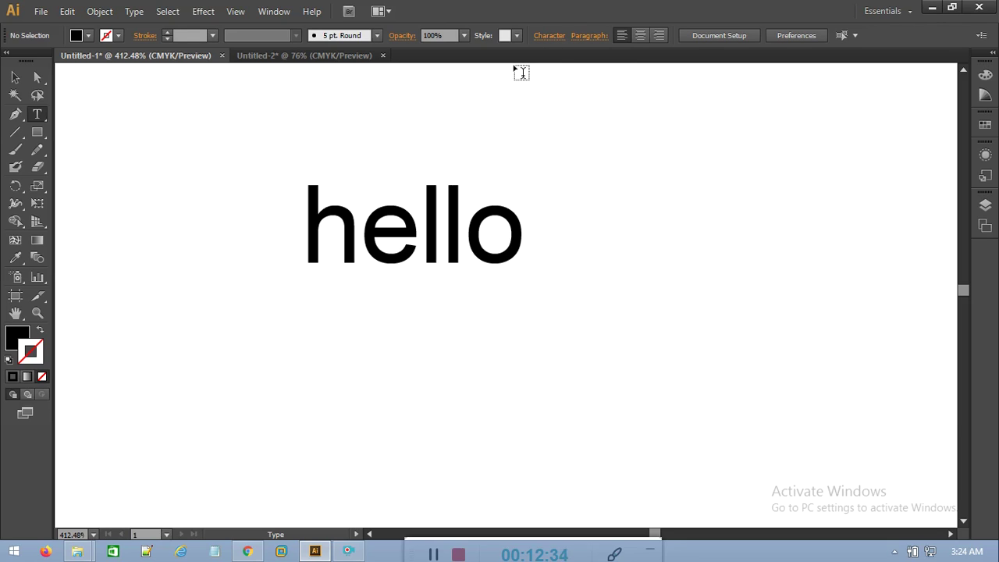
pyautogui.click(559, 38)
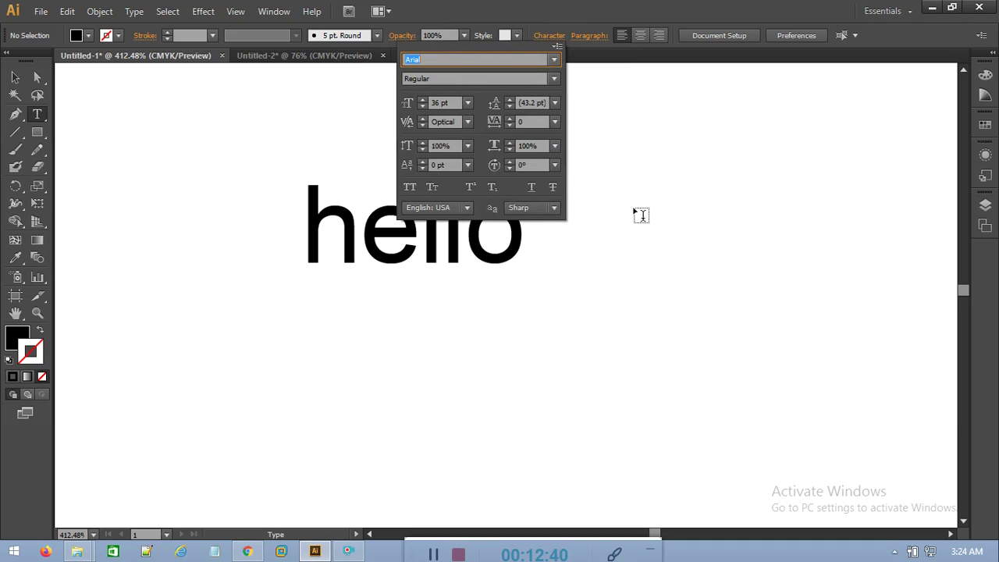
pyautogui.click(644, 181)
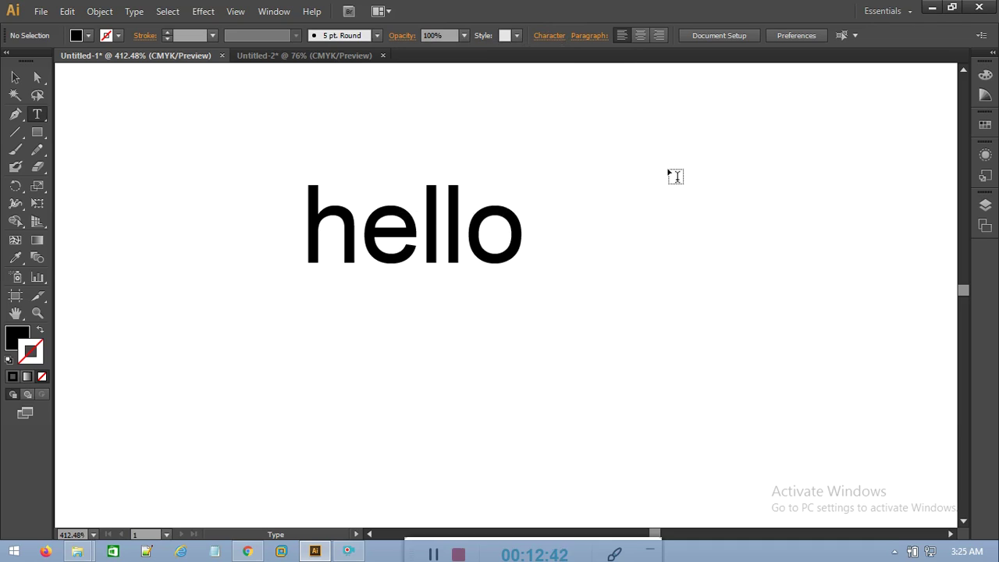
pyautogui.hotkey('ctrl', 't')
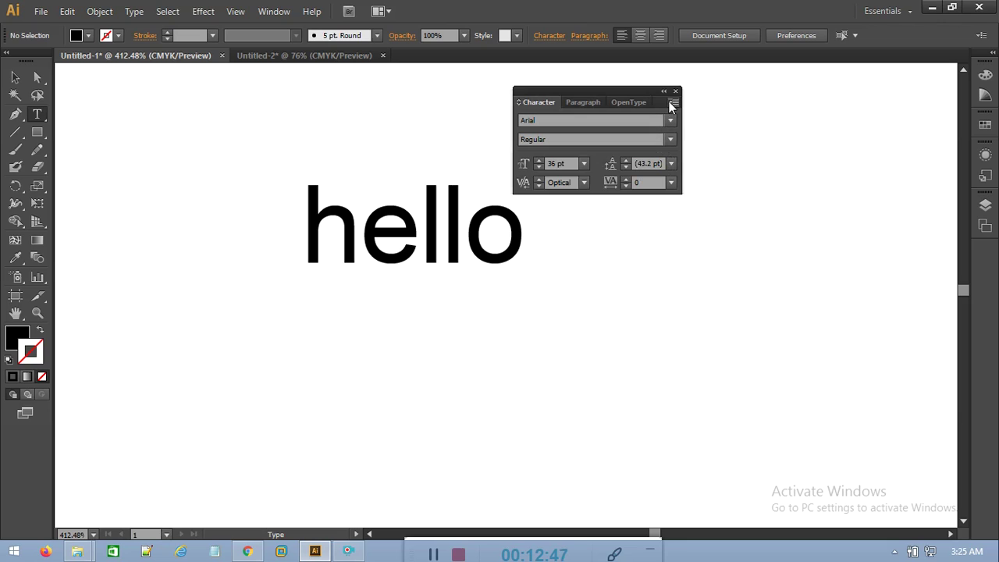
pyautogui.click(672, 104)
pyautogui.click(718, 110)
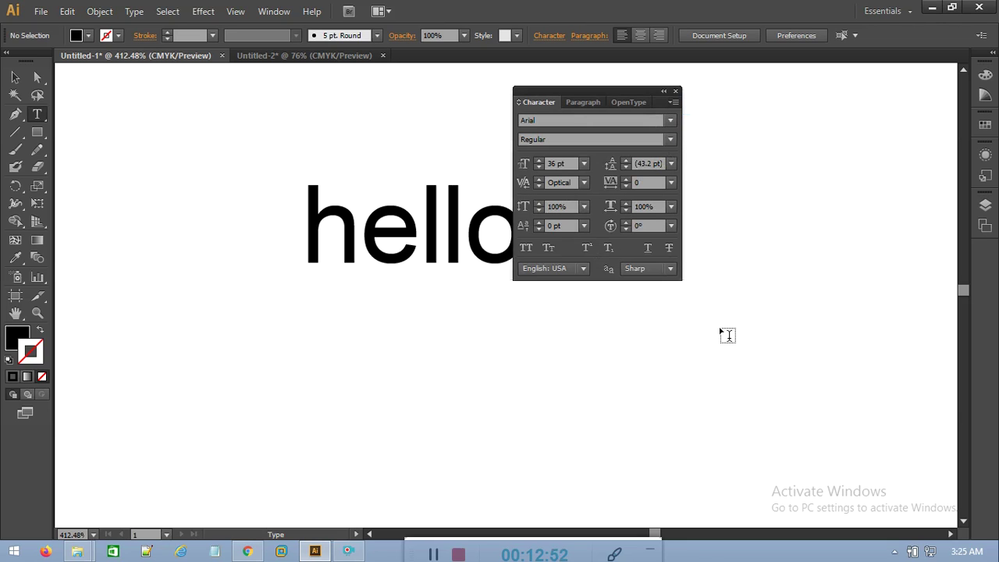
pyautogui.moveTo(588, 92); pyautogui.dragTo(775, 80)
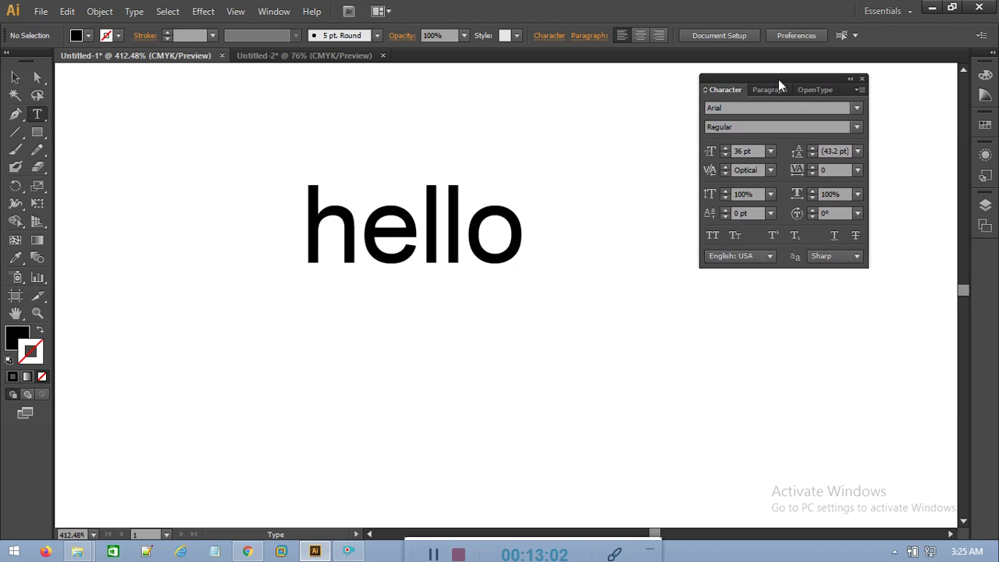
# Try Blackoak Std in the Character panel, then set the font back to Arial Regular.
pyautogui.click(857, 110)
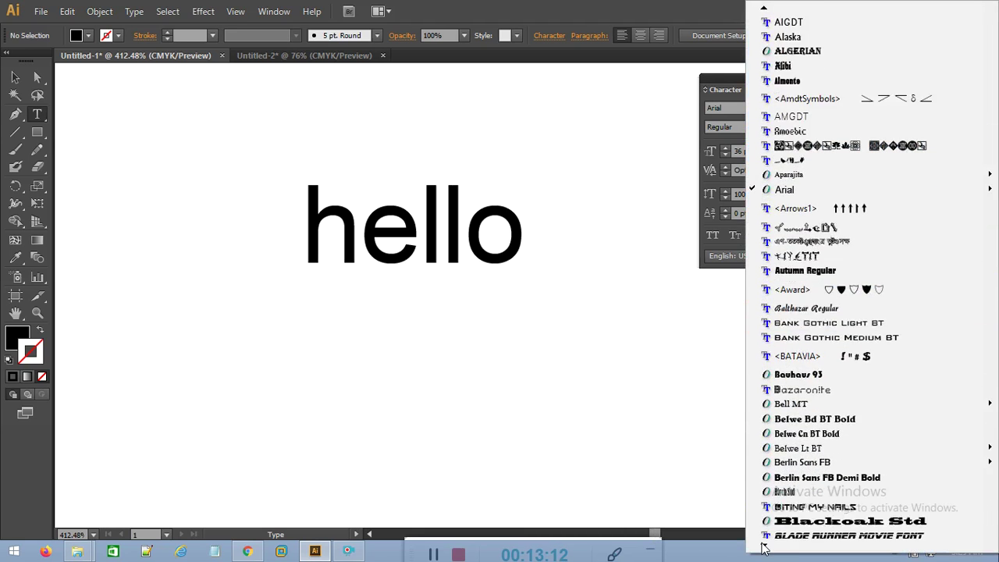
pyautogui.click(812, 427)
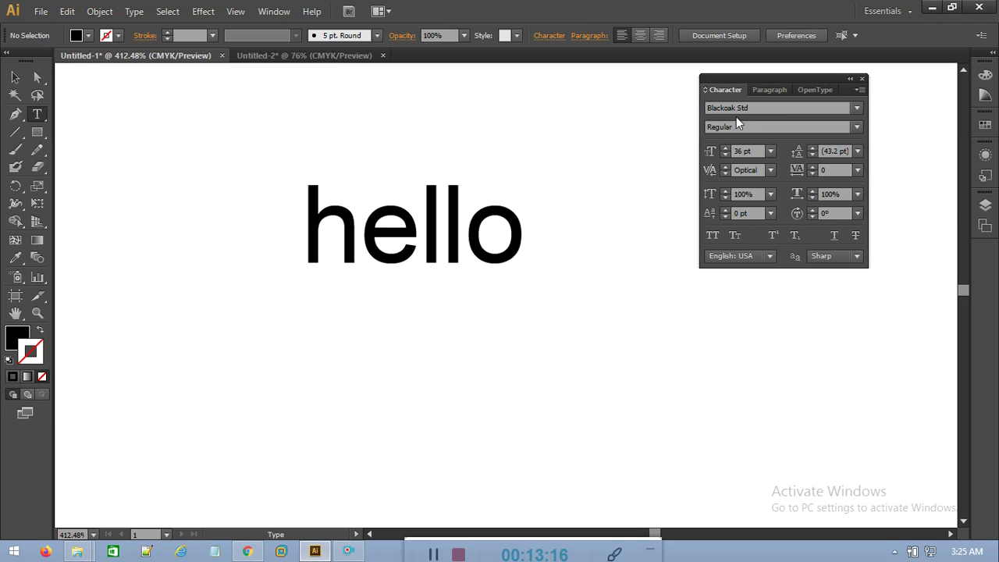
pyautogui.click(857, 109)
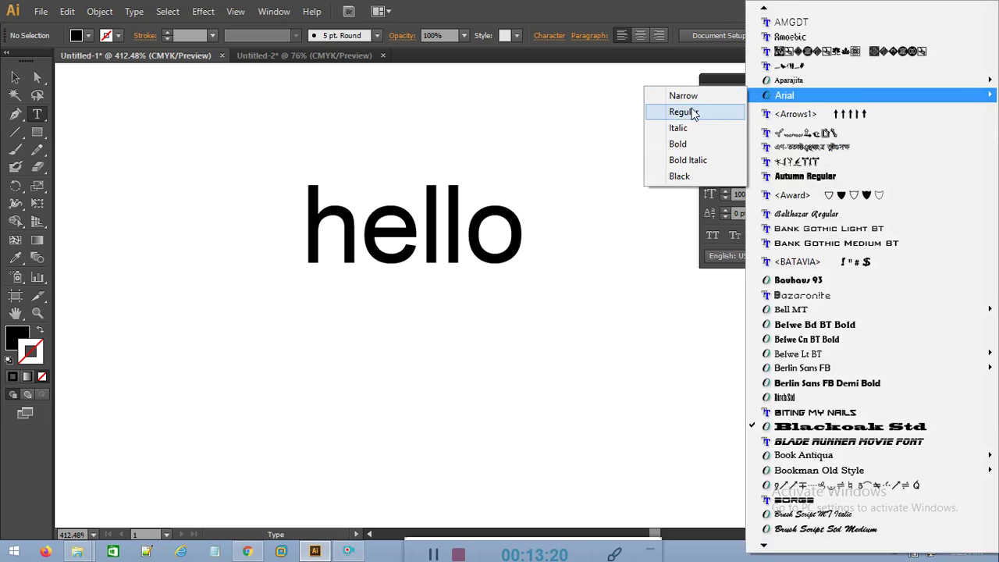
pyautogui.click(688, 112)
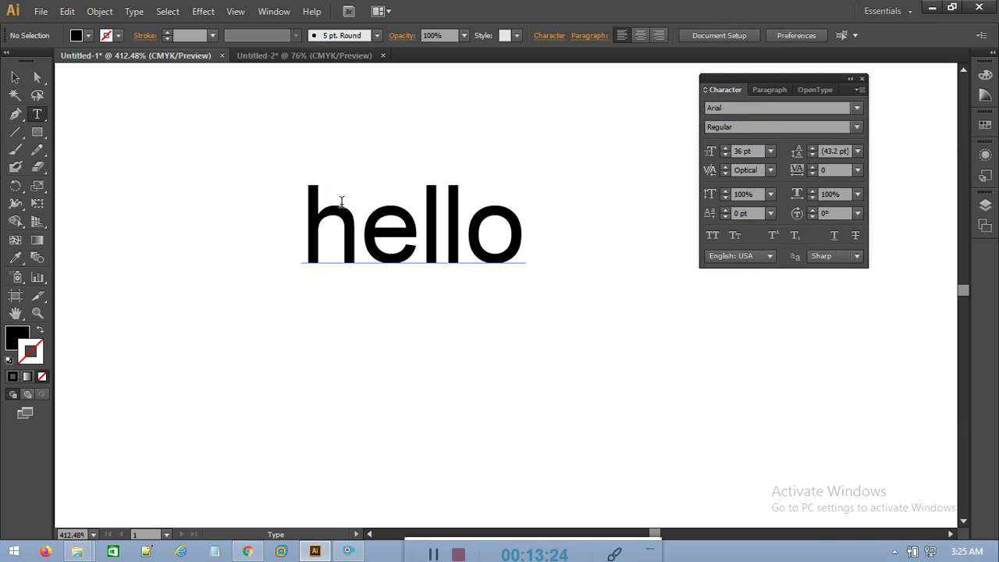
pyautogui.click(15, 77)
pyautogui.click(373, 226)
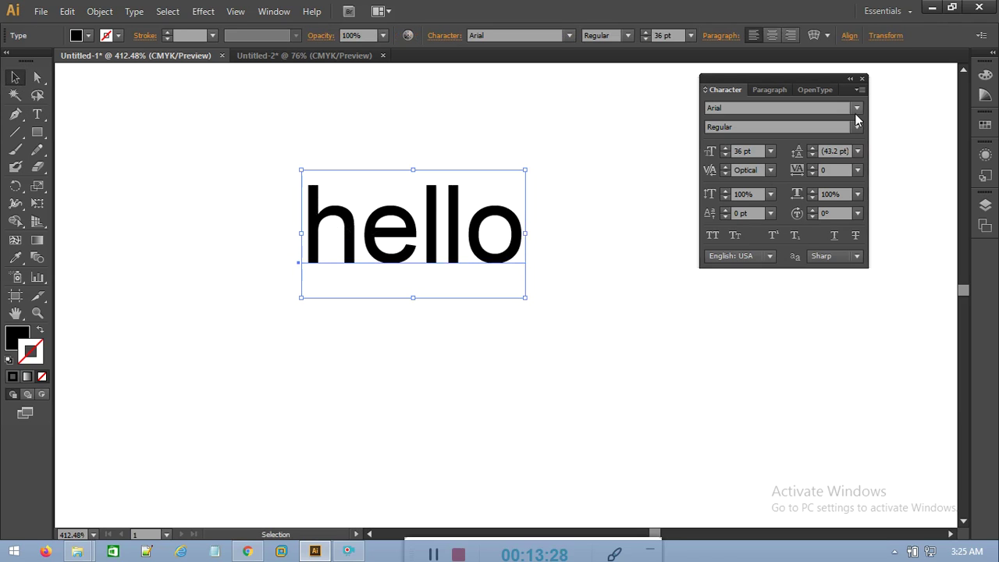
pyautogui.click(856, 109)
pyautogui.click(783, 175)
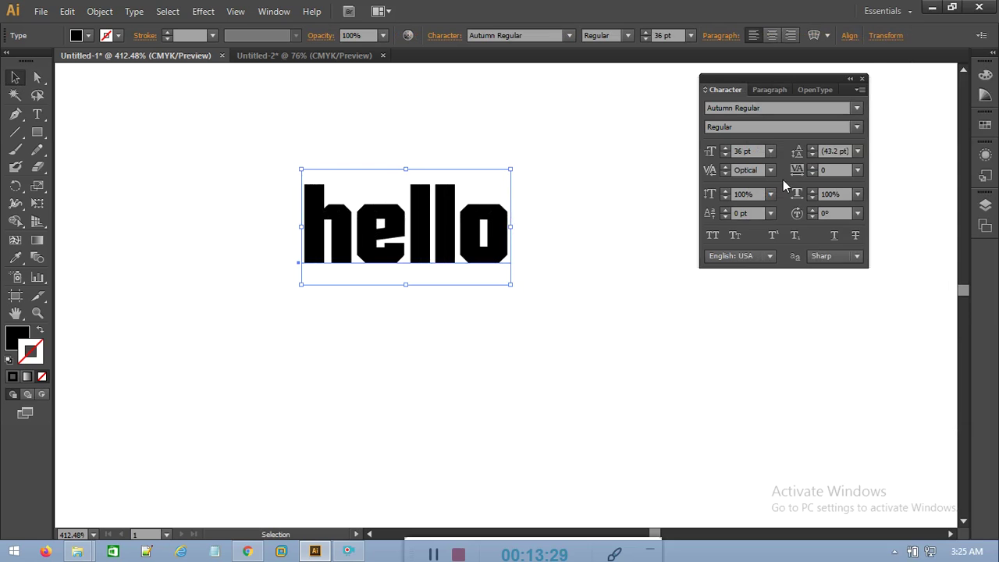
pyautogui.click(856, 108)
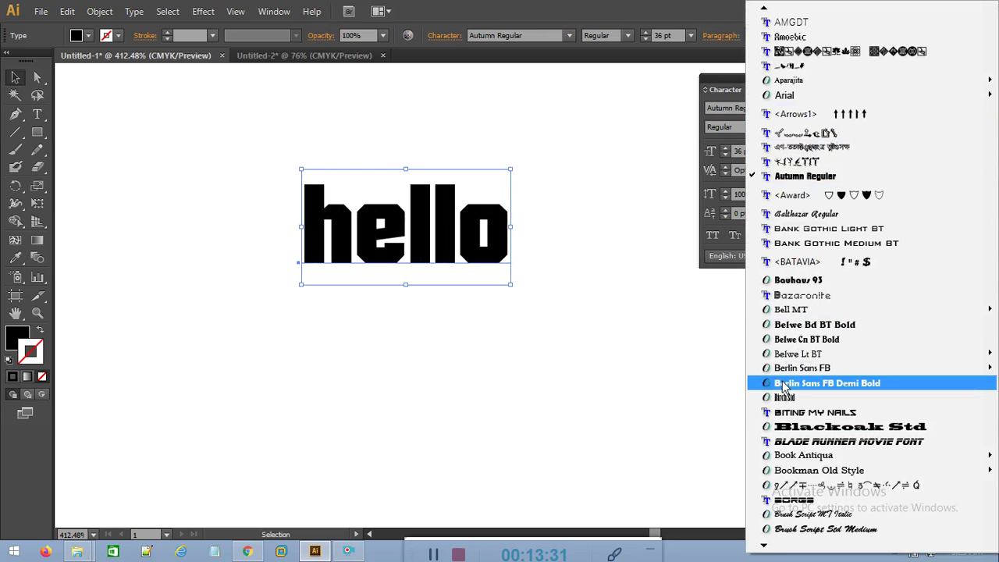
pyautogui.click(798, 411)
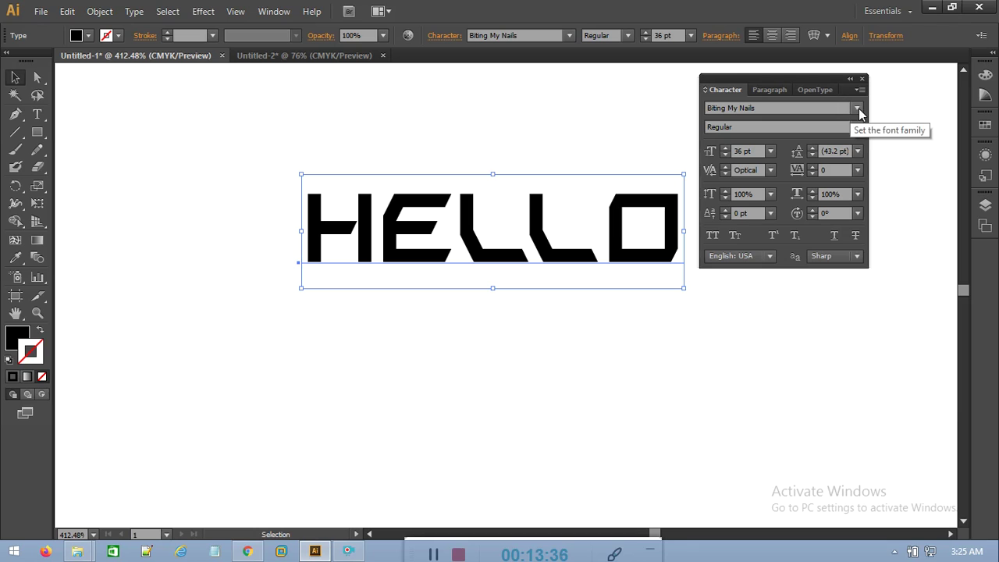
pyautogui.click(856, 107)
pyautogui.moveTo(784, 96)
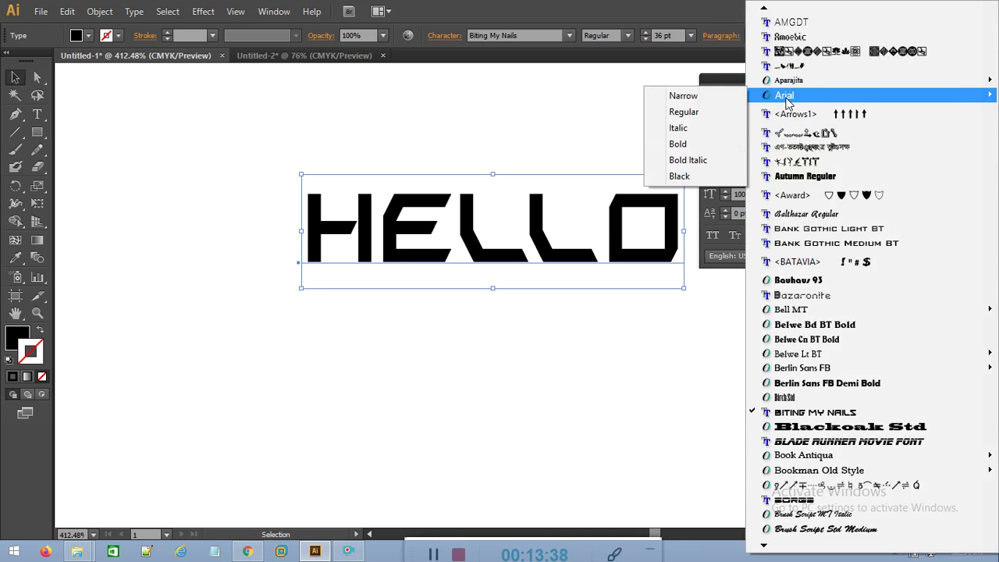
pyautogui.click(694, 111)
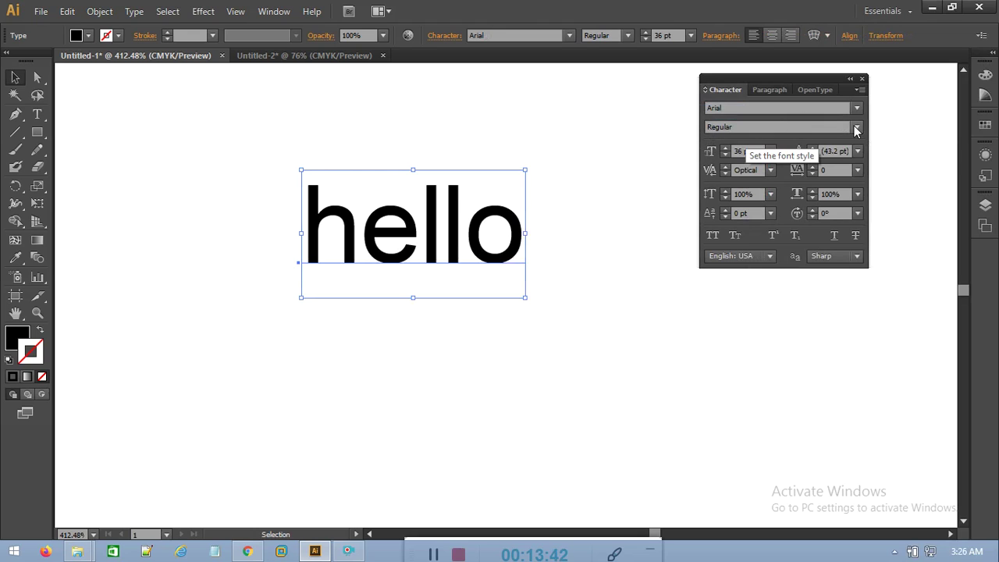
pyautogui.click(857, 128)
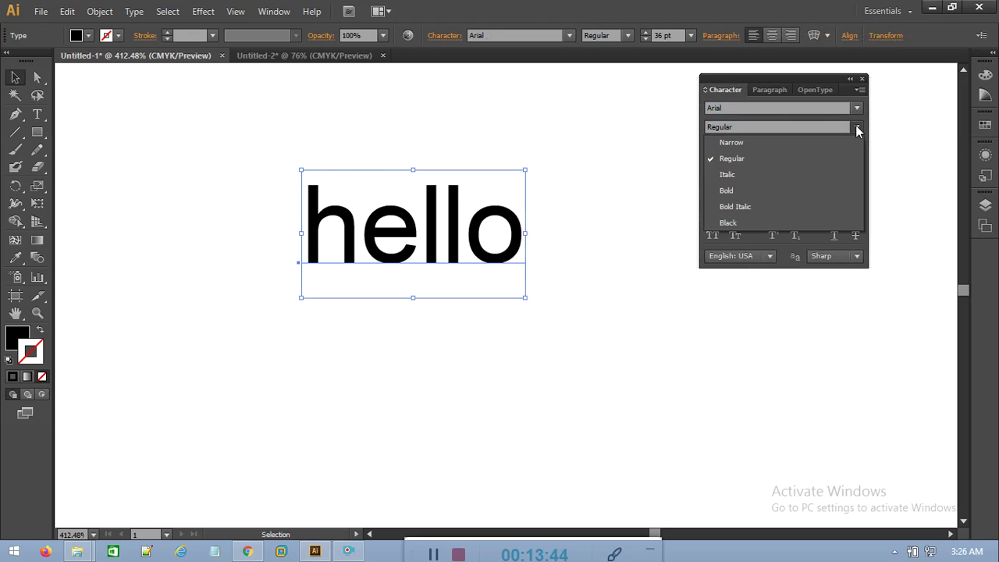
pyautogui.click(856, 128)
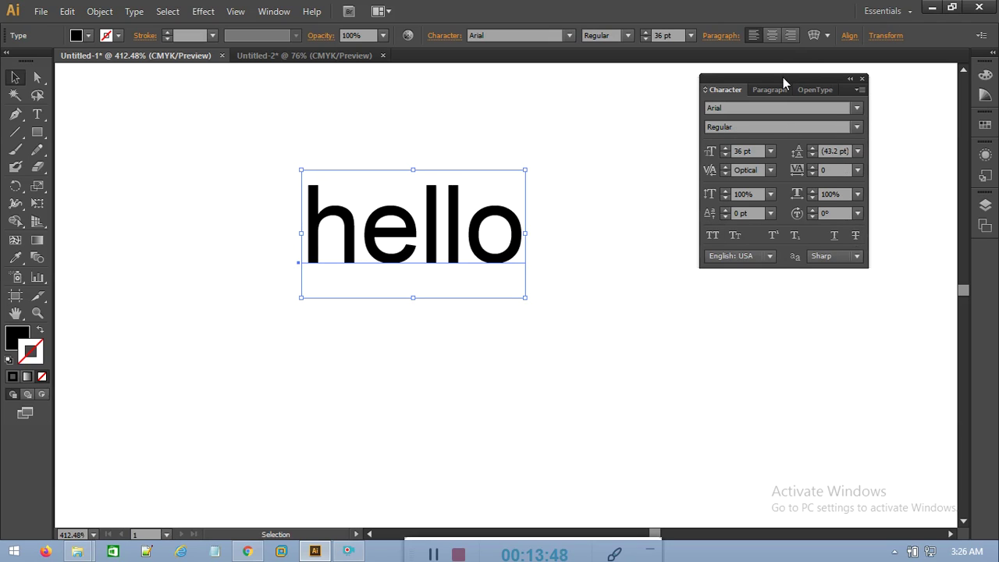
# Peek at the Paragraph tab, then nudge hello's font size up to 43 pt and down to 34 pt.
pyautogui.moveTo(782, 78); pyautogui.dragTo(766, 76)
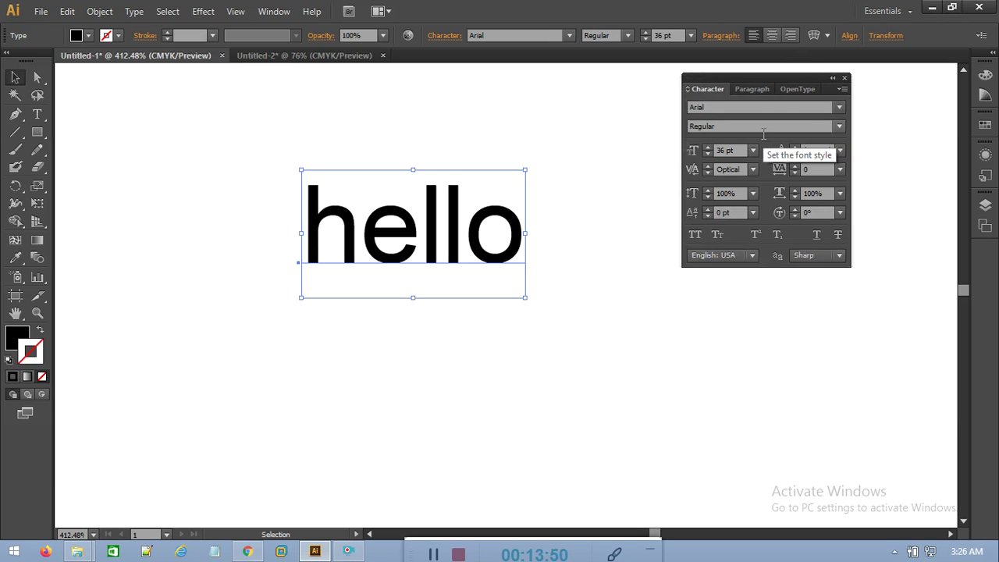
pyautogui.click(749, 89)
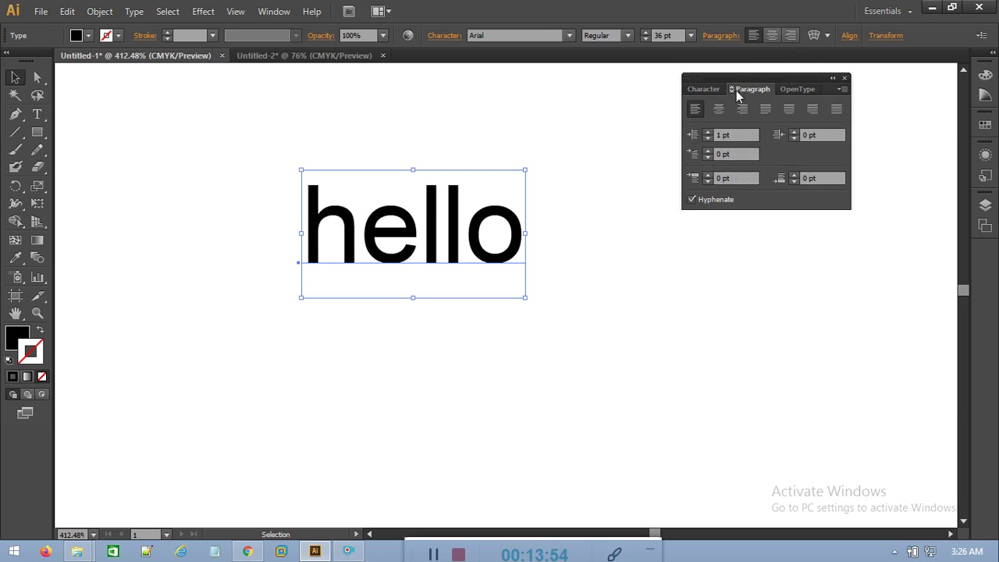
pyautogui.click(706, 90)
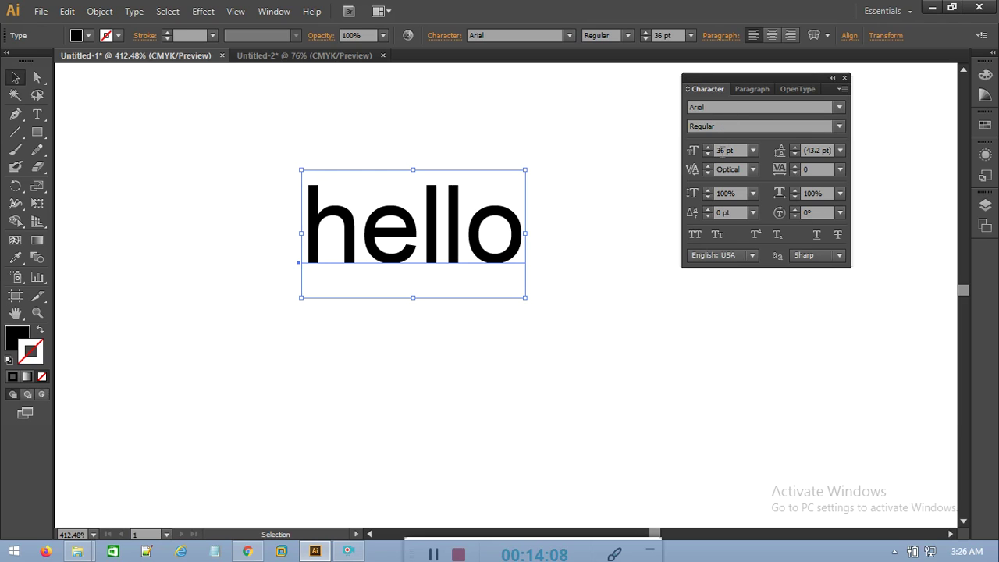
pyautogui.click(708, 147)
pyautogui.click(708, 148)
pyautogui.click(708, 148)
pyautogui.click(707, 148)
pyautogui.click(708, 154)
pyautogui.click(707, 154)
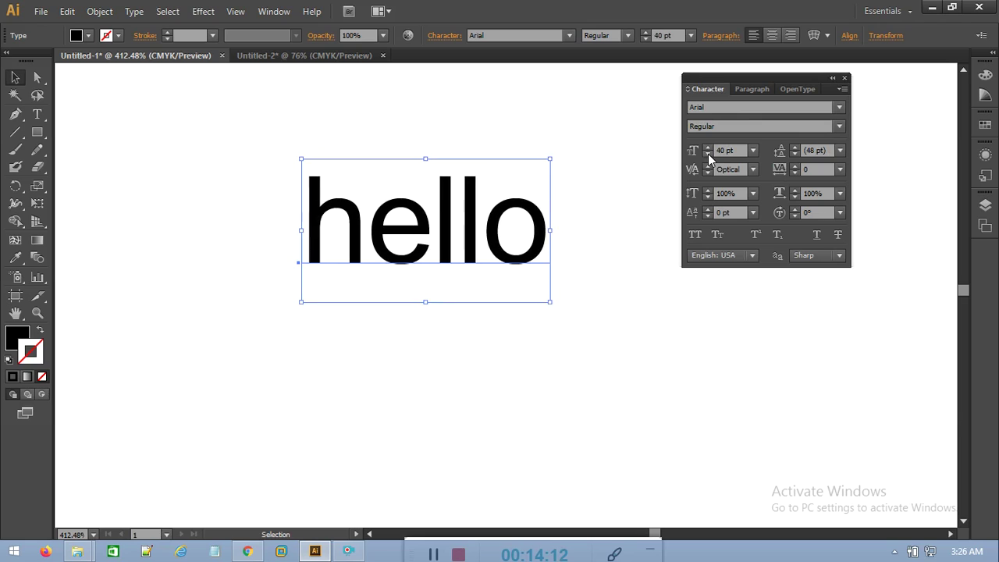
pyautogui.click(707, 154)
pyautogui.click(708, 154)
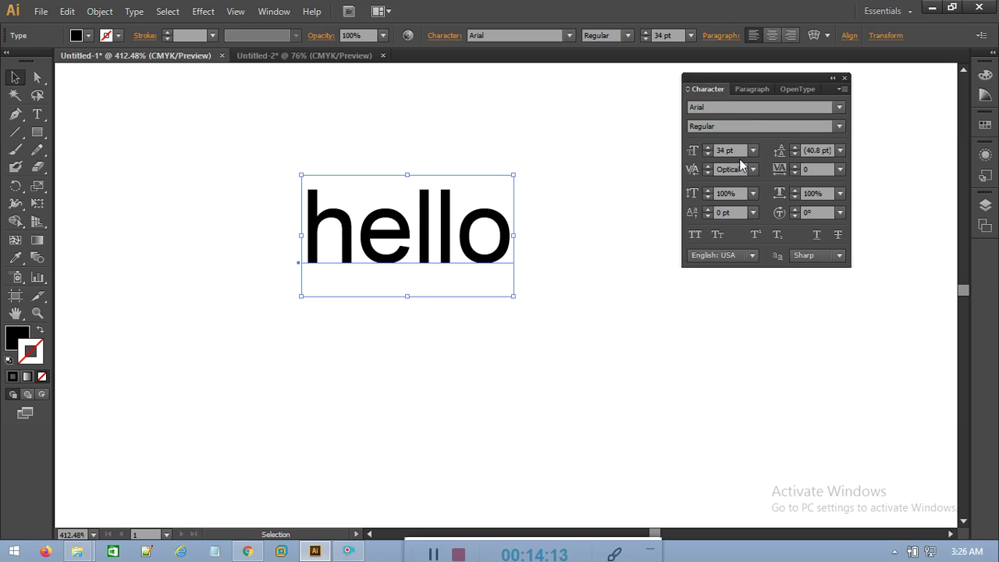
pyautogui.click(37, 115)
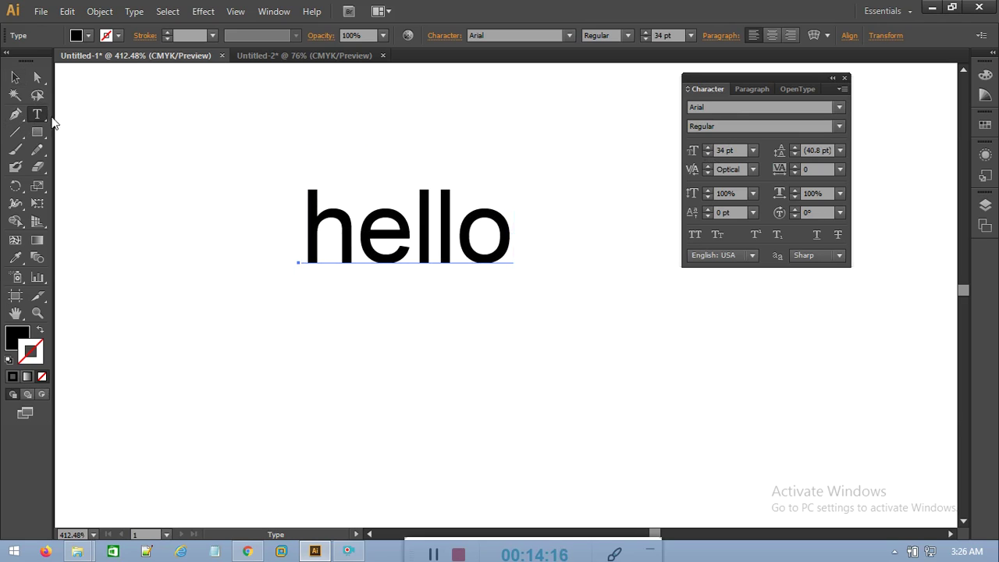
# Select the letter e, enlarge it to 49 pt, then shrink it well below the others.
pyautogui.moveTo(359, 223); pyautogui.dragTo(407, 225)
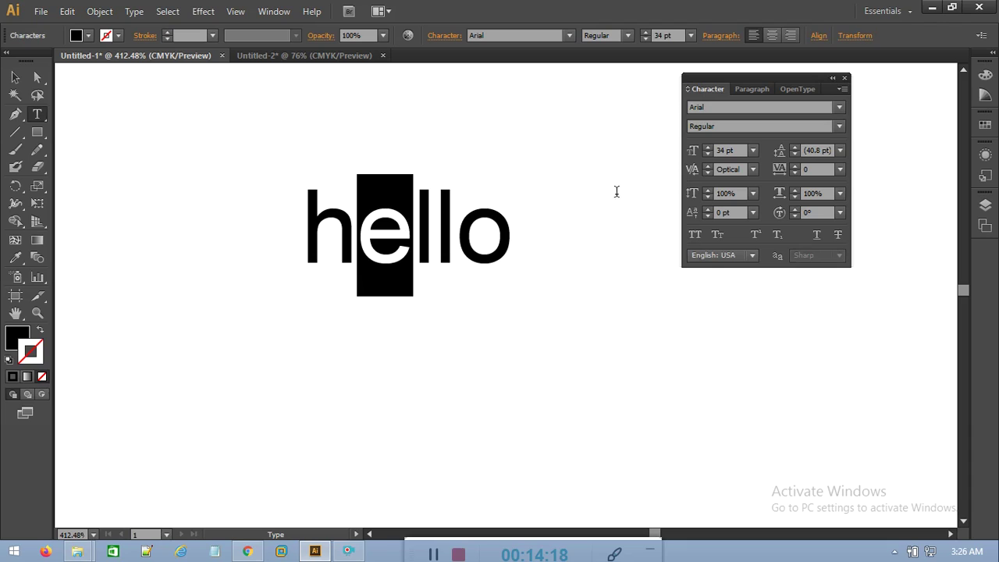
pyautogui.click(753, 152)
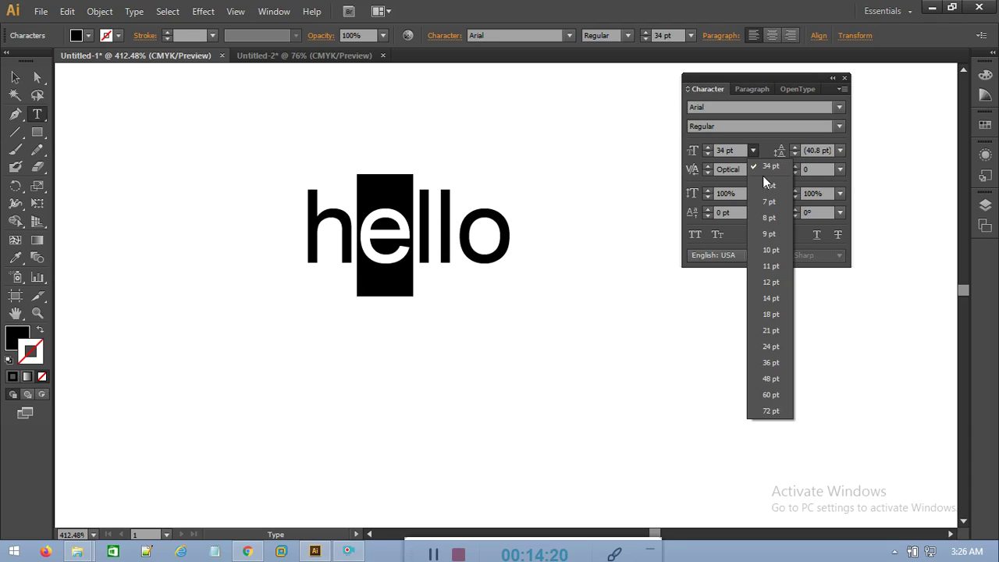
pyautogui.click(708, 148)
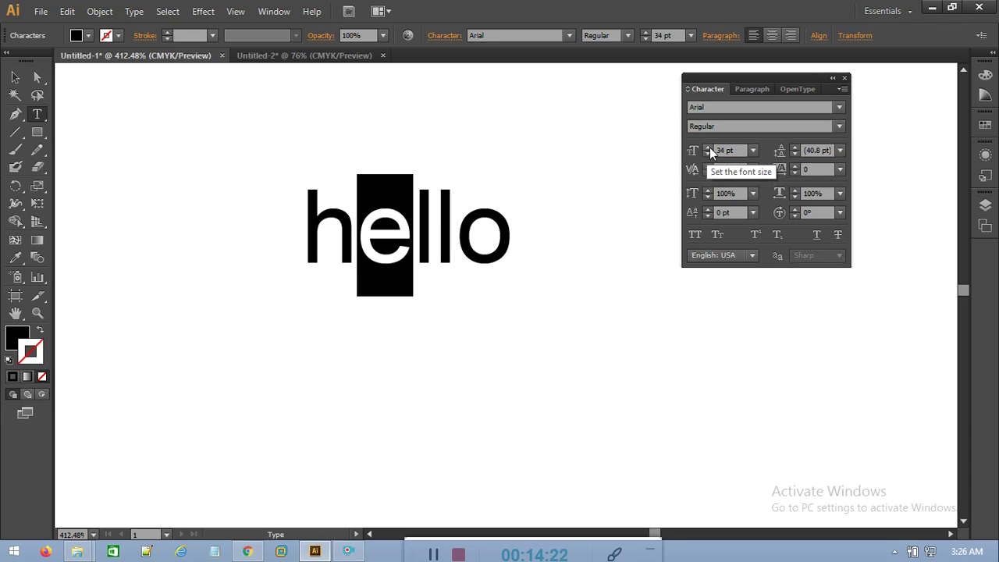
pyautogui.click(709, 148)
pyautogui.click(708, 148)
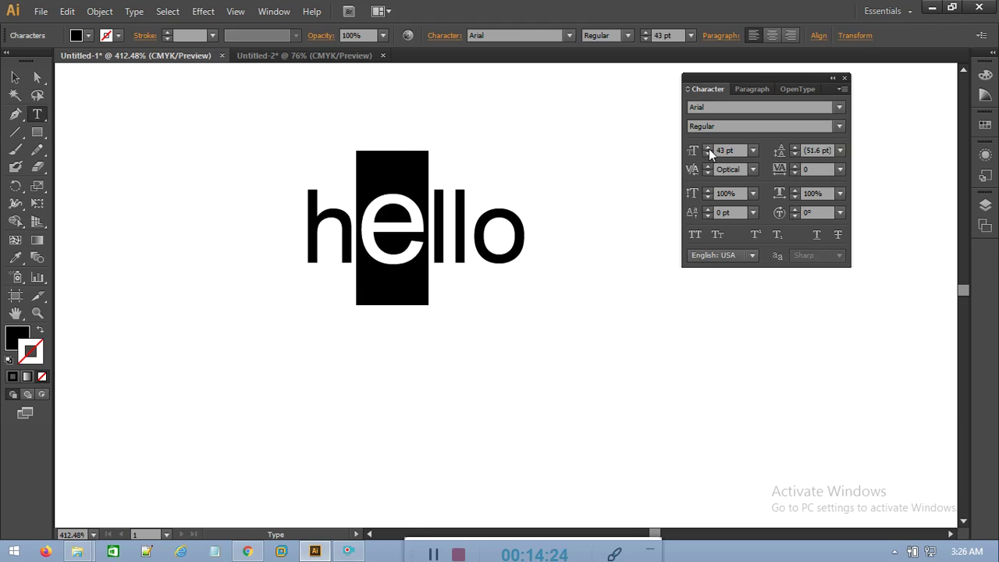
pyautogui.click(709, 148)
pyautogui.click(708, 148)
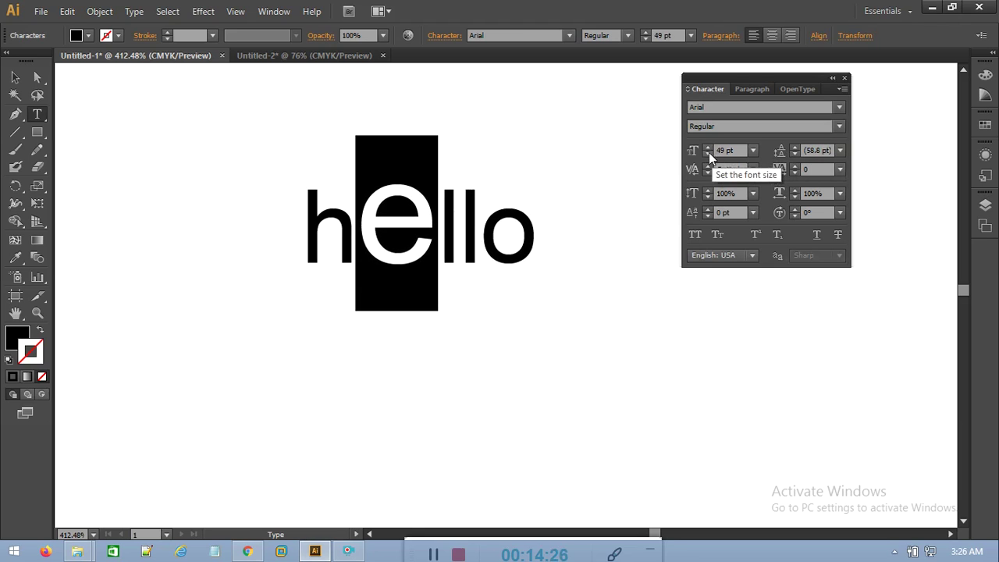
pyautogui.click(707, 153)
pyautogui.click(708, 153)
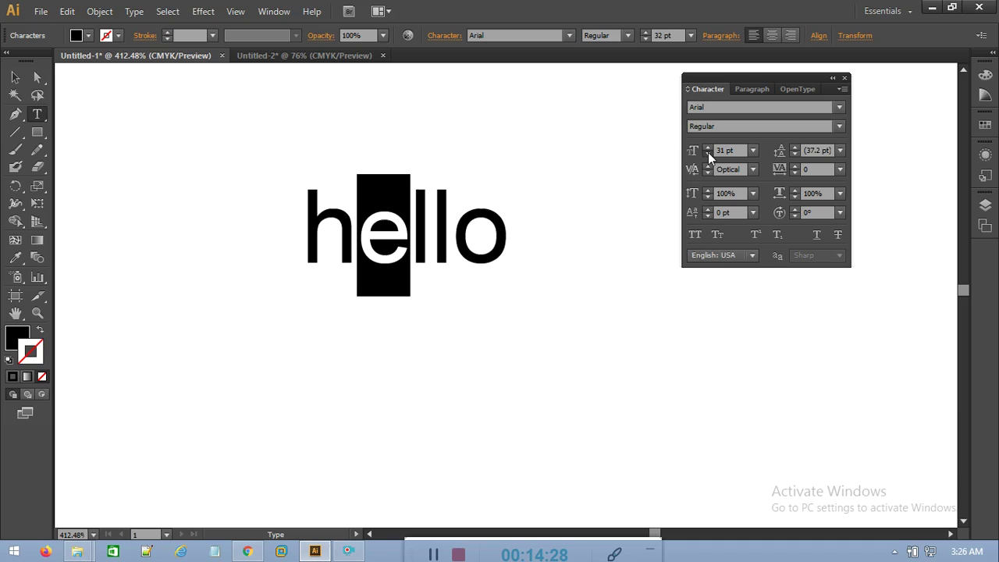
pyautogui.click(708, 152)
pyautogui.click(708, 152)
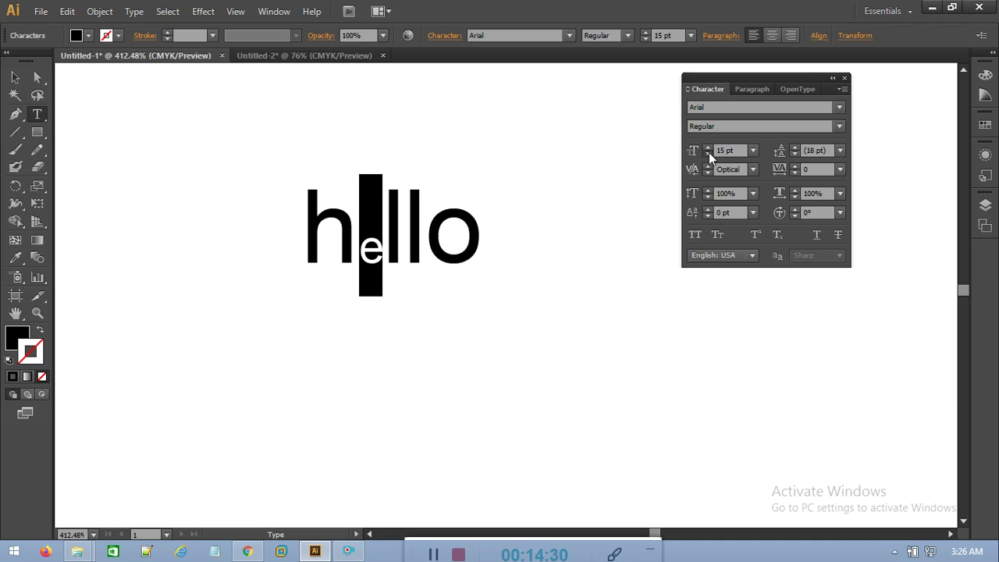
pyautogui.press('End')
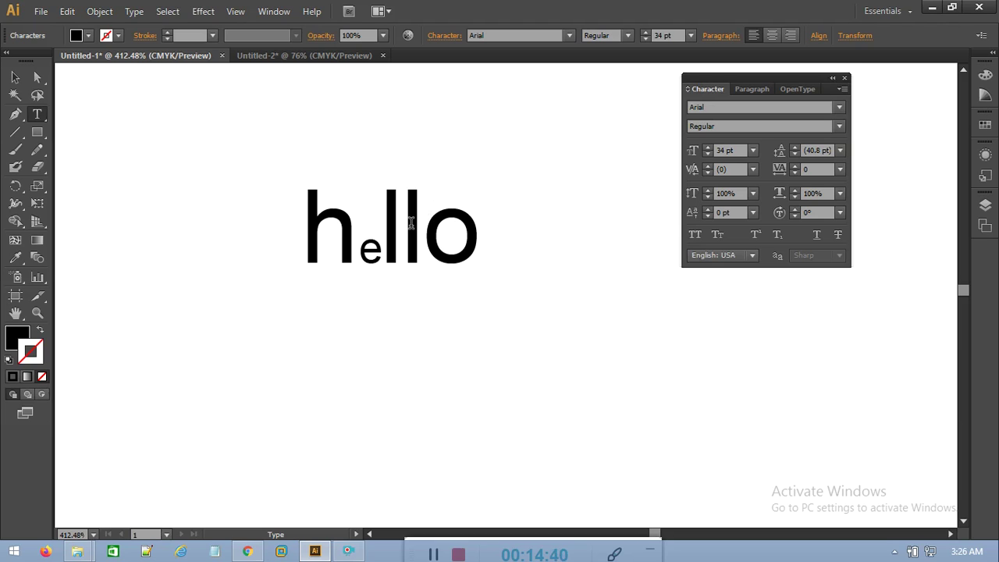
# Select the letters 'lo' and shrink them to 13 pt.
pyautogui.moveTo(407, 223); pyautogui.dragTo(488, 228)
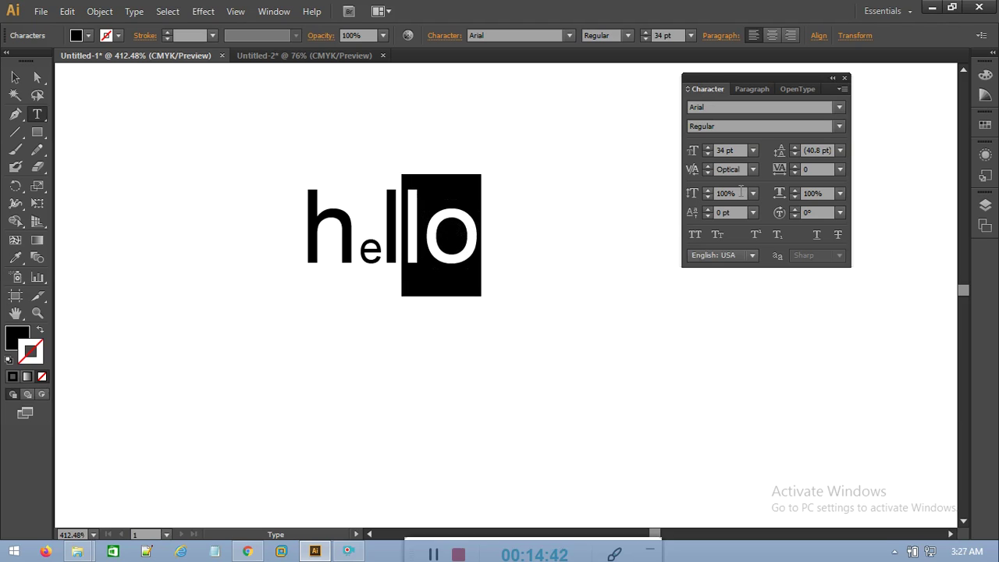
pyautogui.click(706, 155)
pyautogui.click(706, 155)
pyautogui.click(706, 155)
pyautogui.click(706, 155)
pyautogui.press('Right')
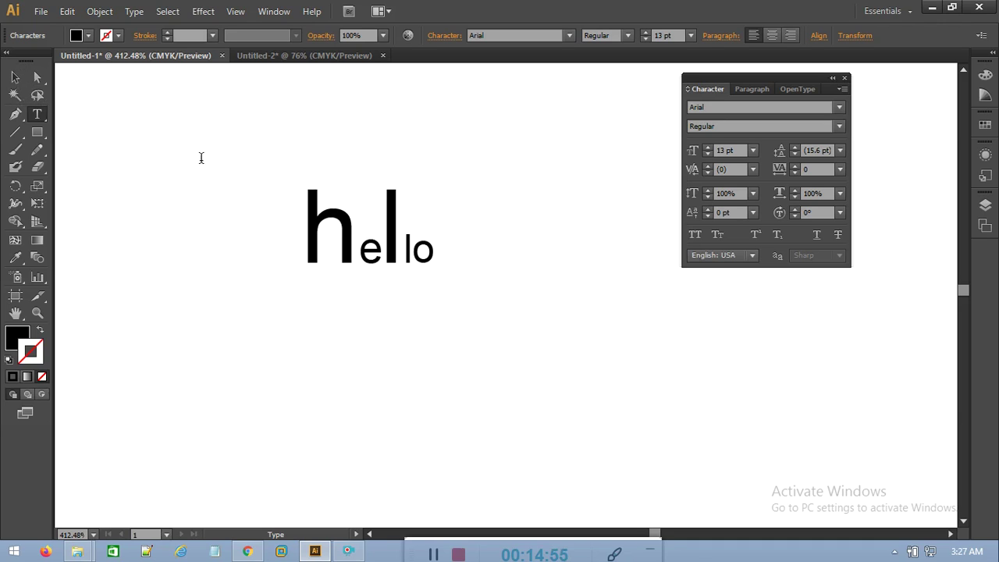
# Revert the letter size changes so all of hello is 36 pt, then deselect.
pyautogui.click(15, 77)
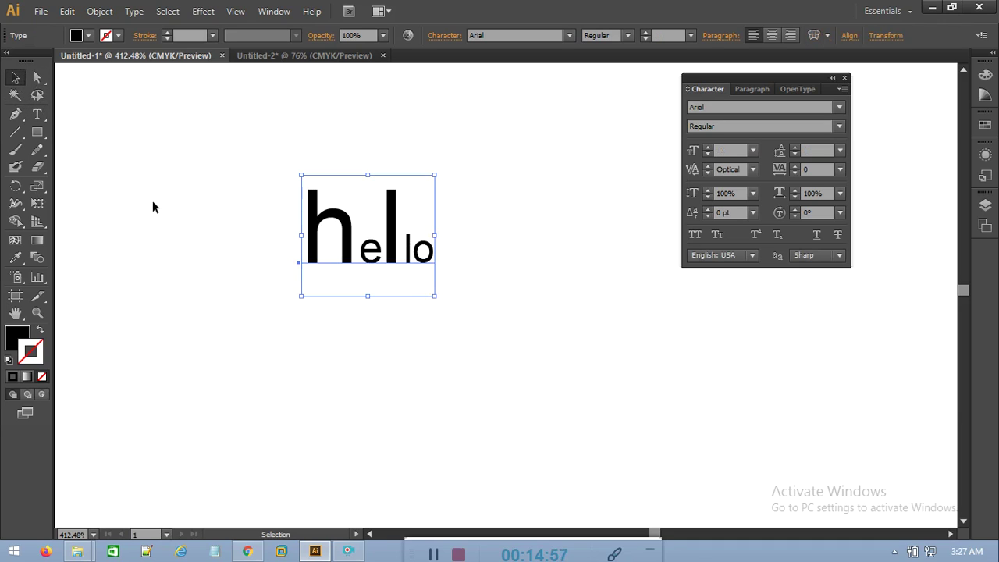
pyautogui.press('Return')
pyautogui.hotkey('shift', 'Left')
pyautogui.hotkey('shift', 'Left')
pyautogui.hotkey('ctrl', 'shift', '.')
pyautogui.hotkey('ctrl', 'shift', '.')
pyautogui.hotkey('ctrl', 'shift', '.')
pyautogui.hotkey('ctrl', 'shift', '.')
pyautogui.hotkey('ctrl', 'shift', '.')
pyautogui.hotkey('ctrl', 'shift', '.')
pyautogui.hotkey('ctrl', 'shift', '.')
pyautogui.hotkey('ctrl', 'shift', '.')
pyautogui.hotkey('ctrl', 'shift', '.')
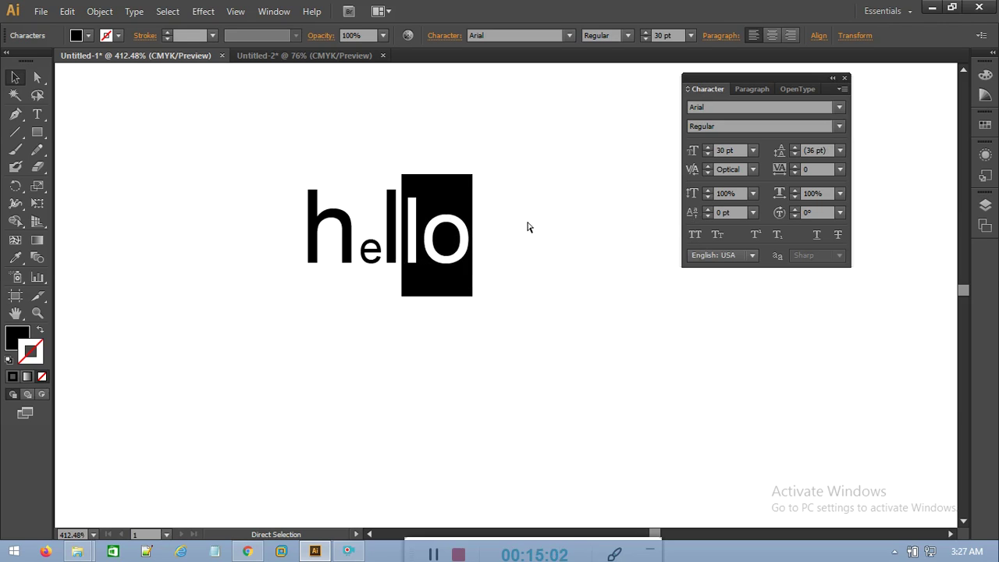
pyautogui.press('Left')
pyautogui.press('Left')
pyautogui.hotkey('shift', 'Left')
pyautogui.hotkey('ctrl', 'shift', '.')
pyautogui.hotkey('ctrl', 'shift', '.')
pyautogui.hotkey('ctrl', 'shift', '.')
pyautogui.hotkey('ctrl', 'shift', '.')
pyautogui.hotkey('ctrl', 'shift', '.')
pyautogui.hotkey('ctrl', 'shift', '.')
pyautogui.hotkey('ctrl', 'shift', '.')
pyautogui.hotkey('ctrl', 'shift', '.')
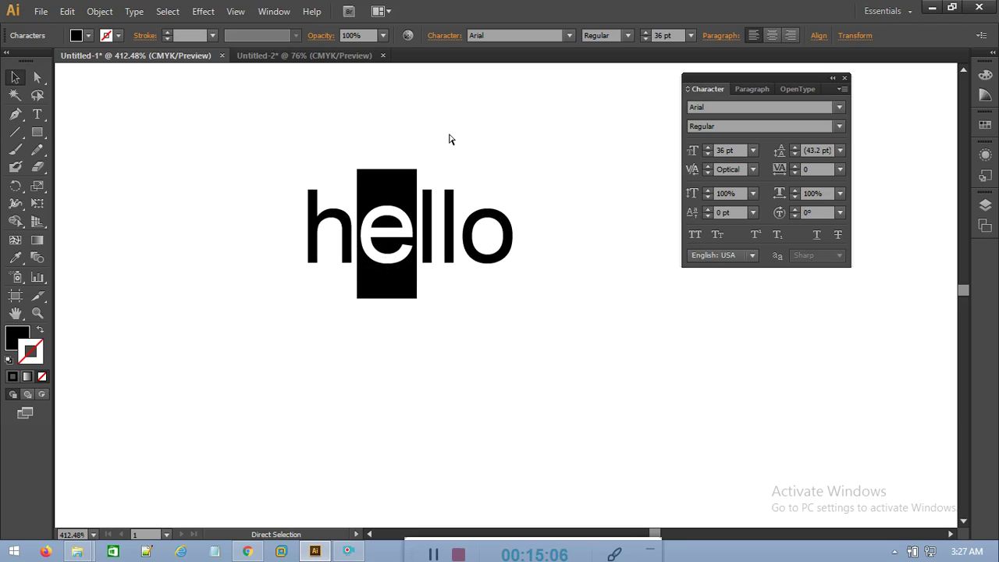
pyautogui.click(487, 158)
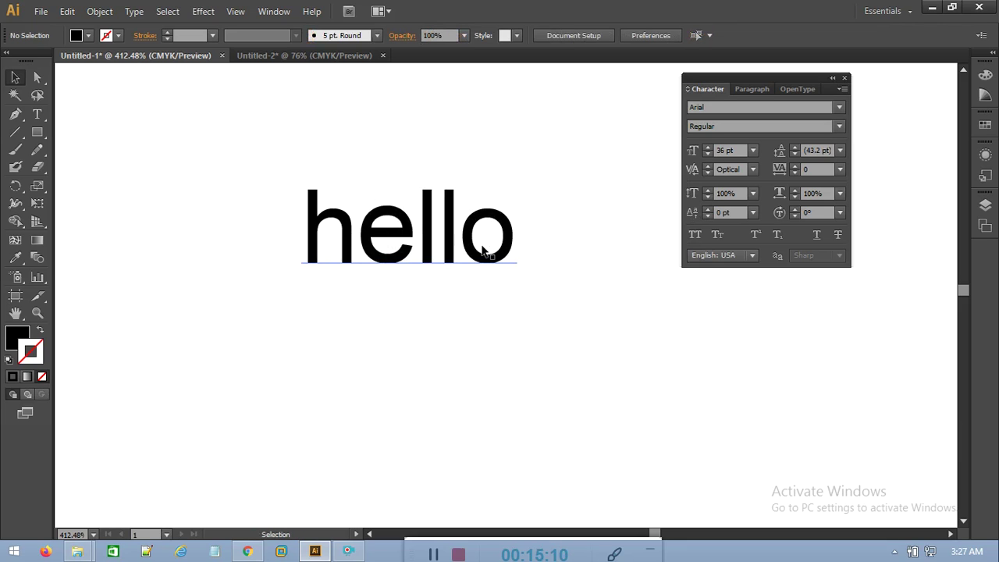
# Widen the tracking of the hello text to 400.
pyautogui.click(353, 219)
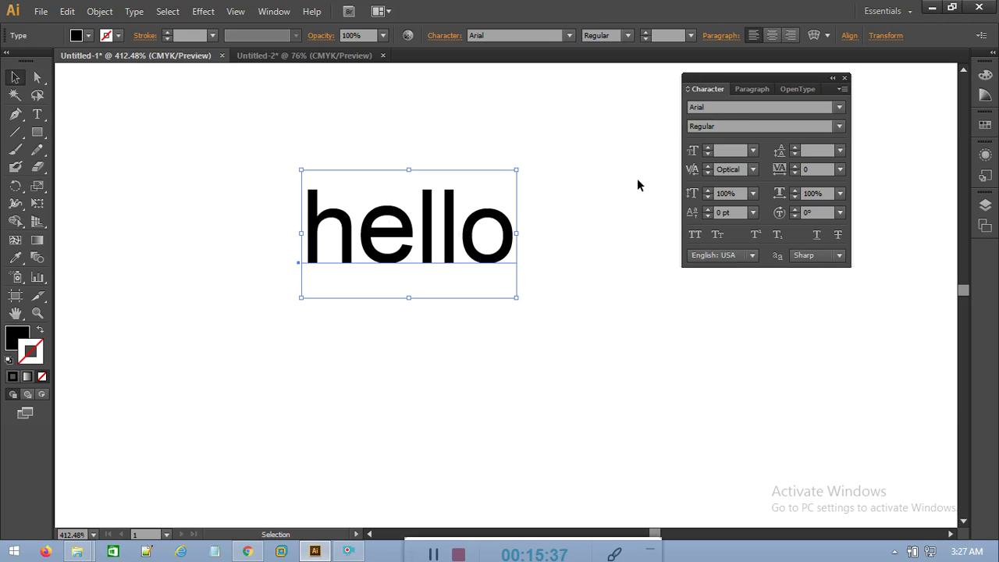
pyautogui.click(795, 165)
pyautogui.click(794, 165)
pyautogui.click(795, 166)
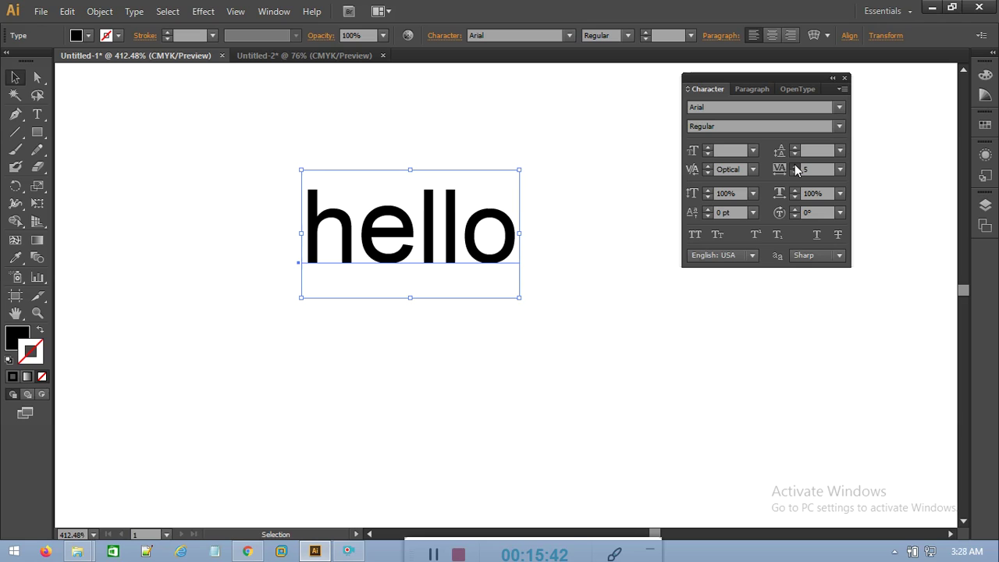
pyautogui.click(795, 167)
pyautogui.click(795, 167)
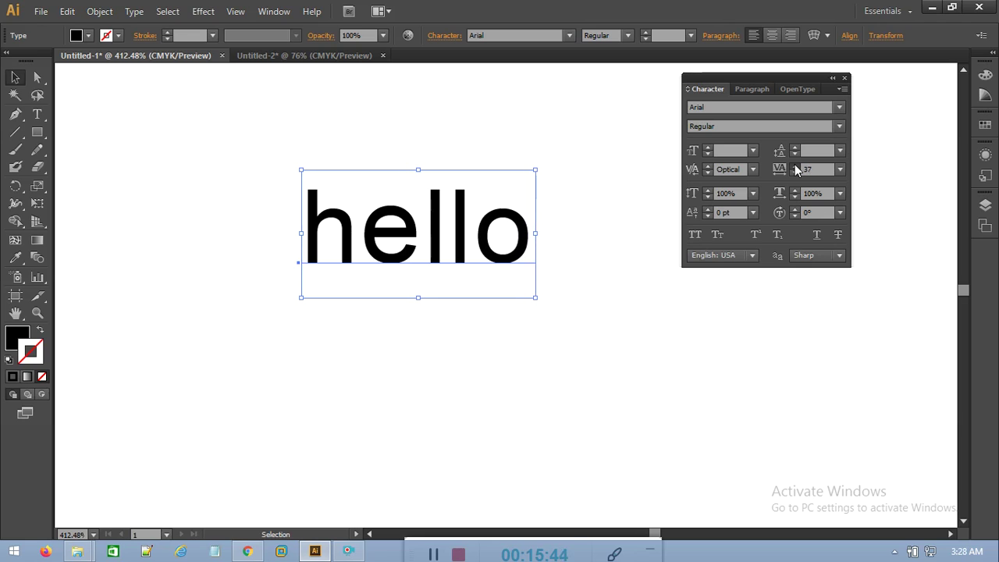
pyautogui.click(795, 166)
pyautogui.click(795, 166)
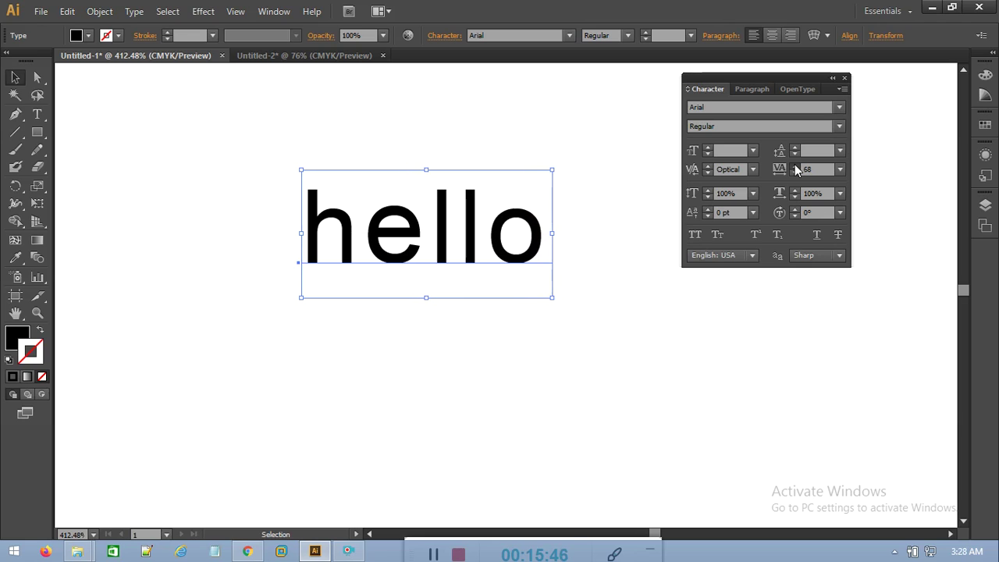
pyautogui.click(795, 166)
pyautogui.click(795, 166)
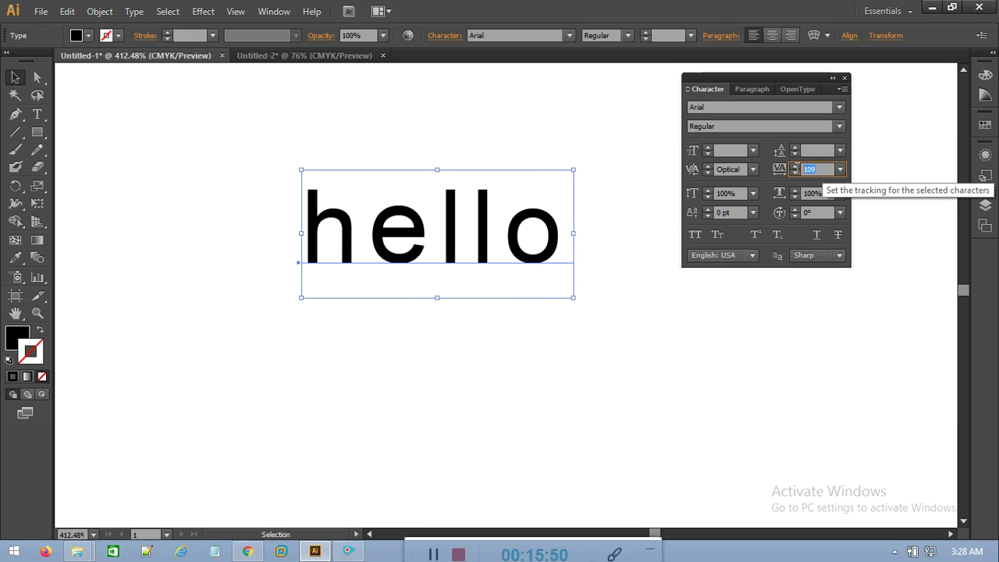
pyautogui.press('BackSpace')
pyautogui.write('400')
pyautogui.click(710, 323)
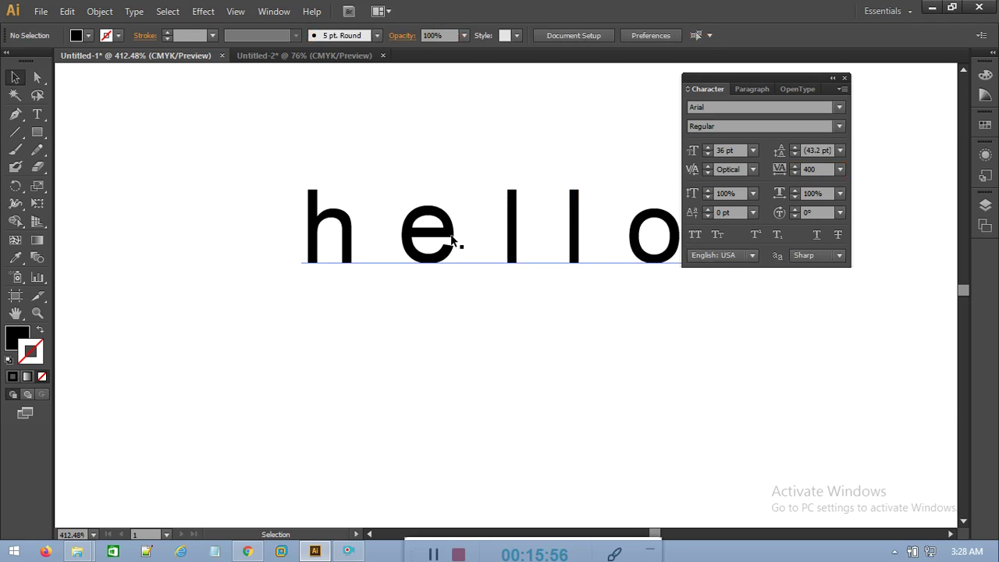
# Set hello's tracking back to 0 so the letters close up.
pyautogui.click(503, 221)
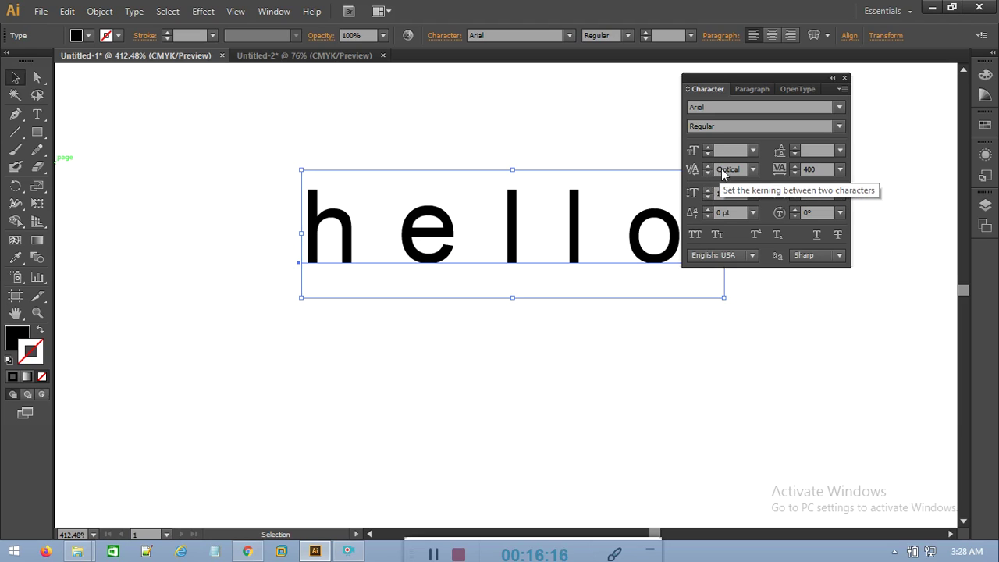
pyautogui.click(811, 168)
pyautogui.write('0')
pyautogui.press('Return')
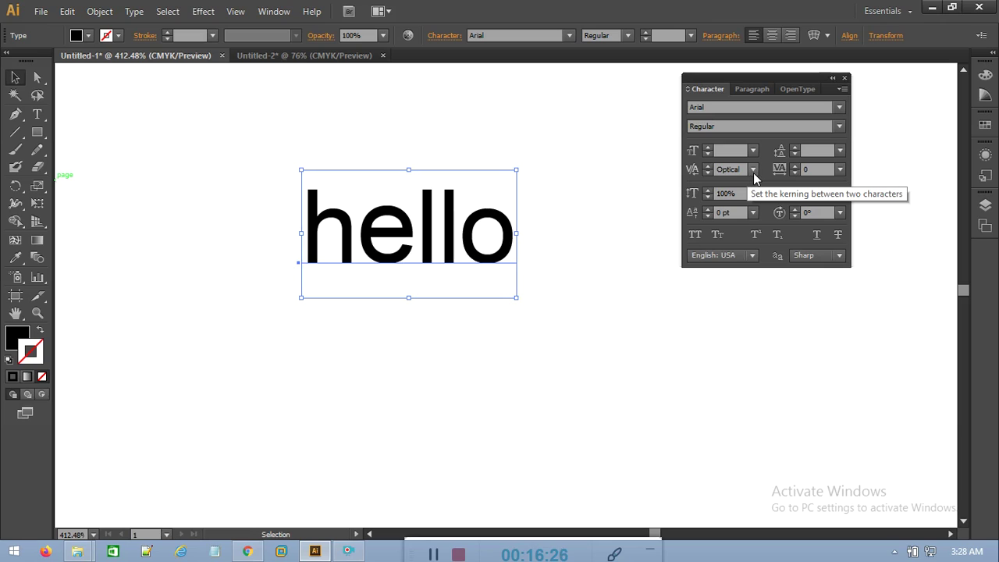
# Try Auto, Metrics, then Optical kerning on hello, and put the caret between h and e.
pyautogui.click(753, 169)
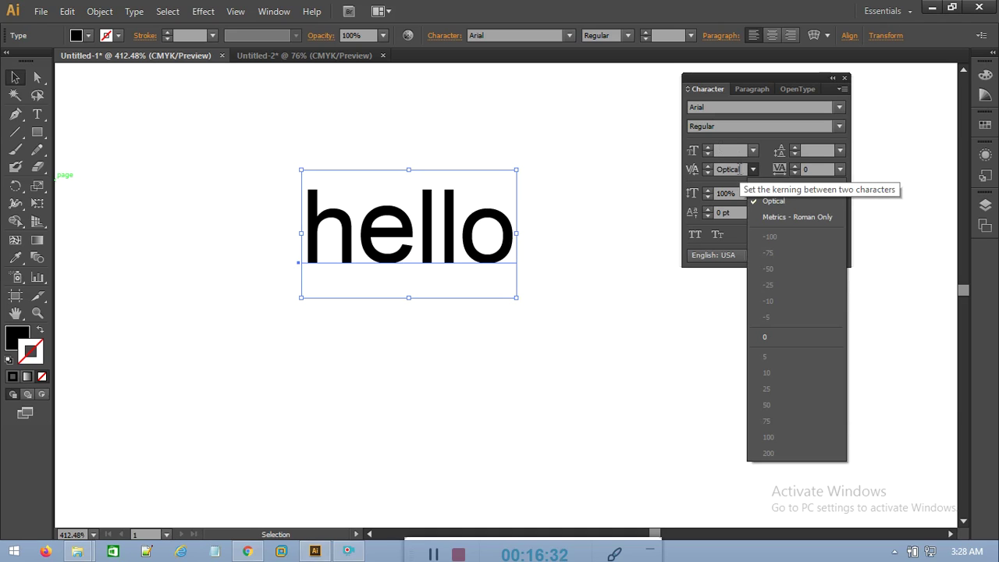
pyautogui.click(740, 169)
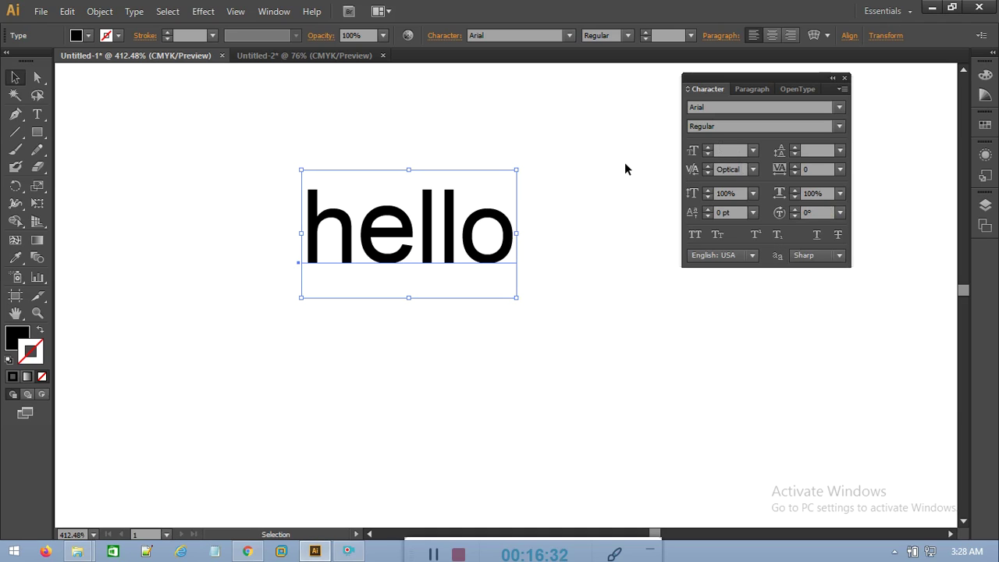
pyautogui.click(753, 168)
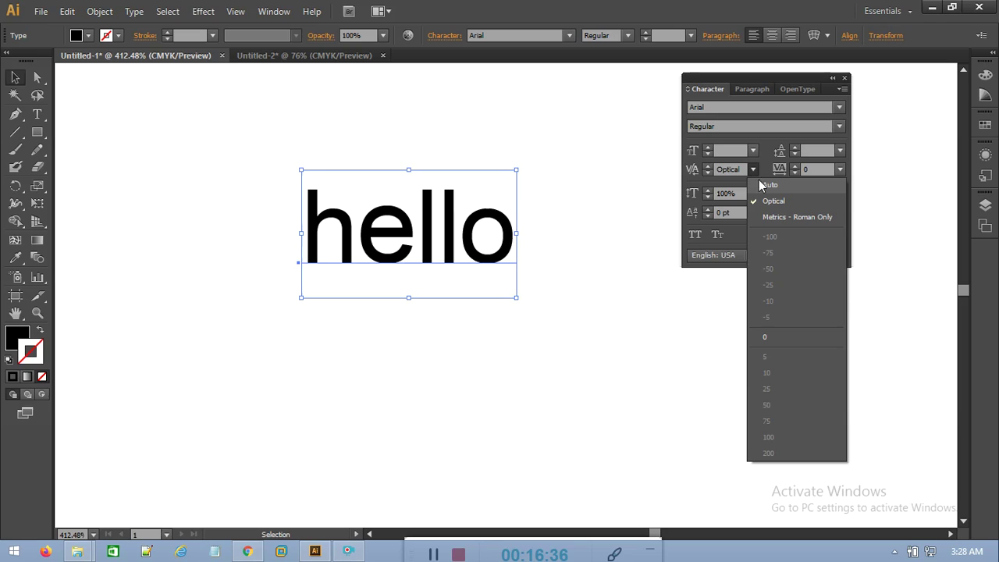
pyautogui.click(763, 185)
pyautogui.click(752, 170)
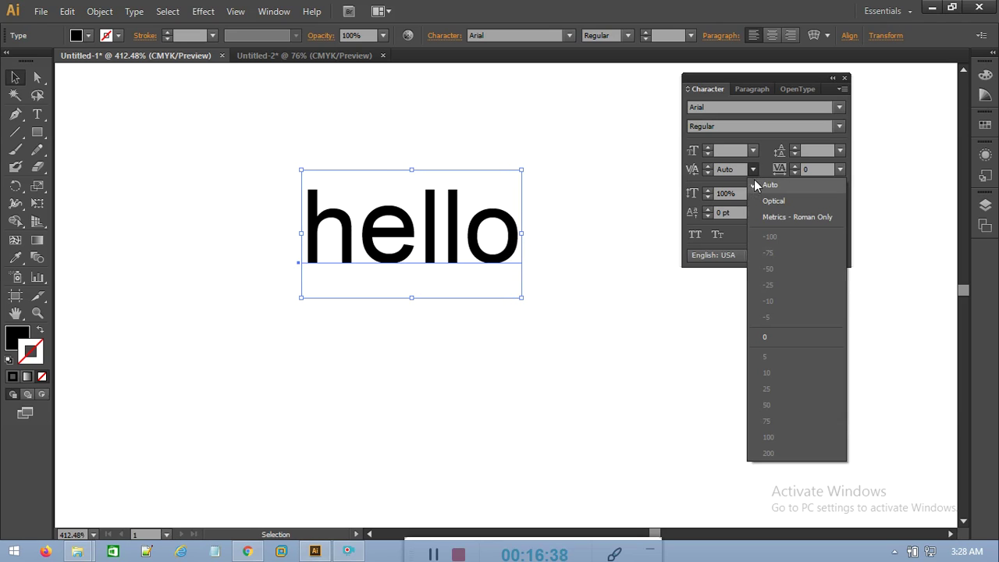
pyautogui.click(764, 217)
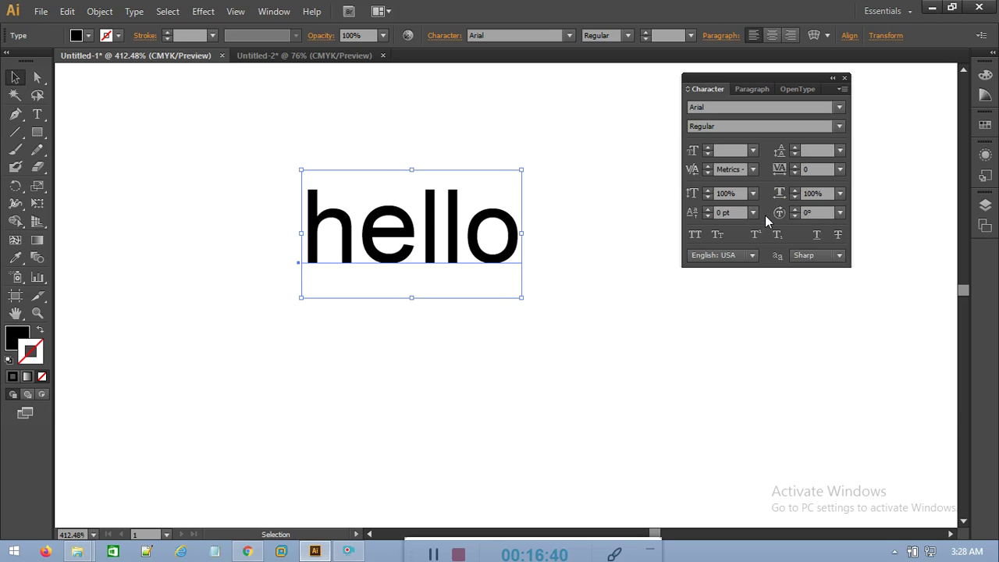
pyautogui.click(757, 171)
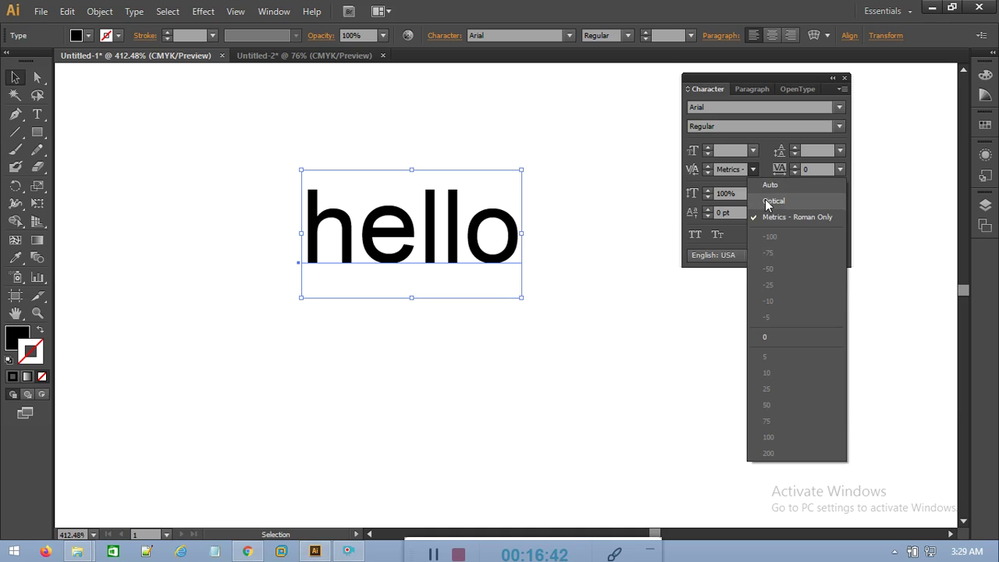
pyautogui.click(773, 201)
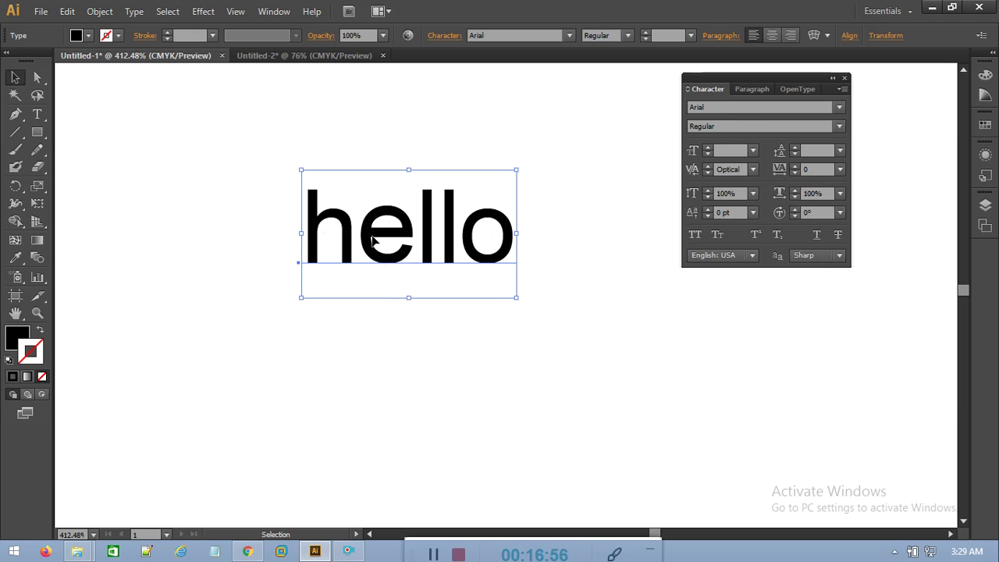
pyautogui.click(36, 114)
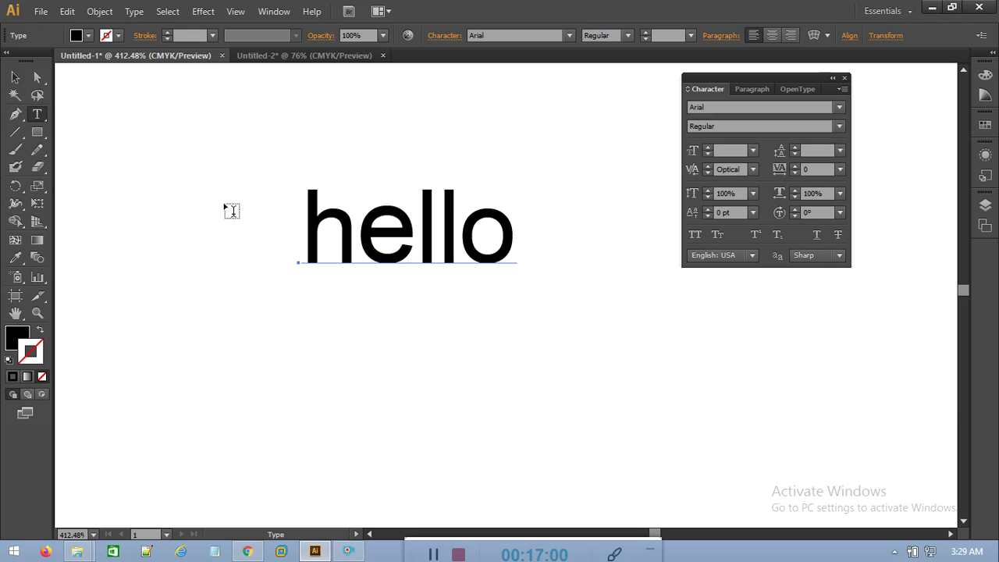
pyautogui.click(357, 239)
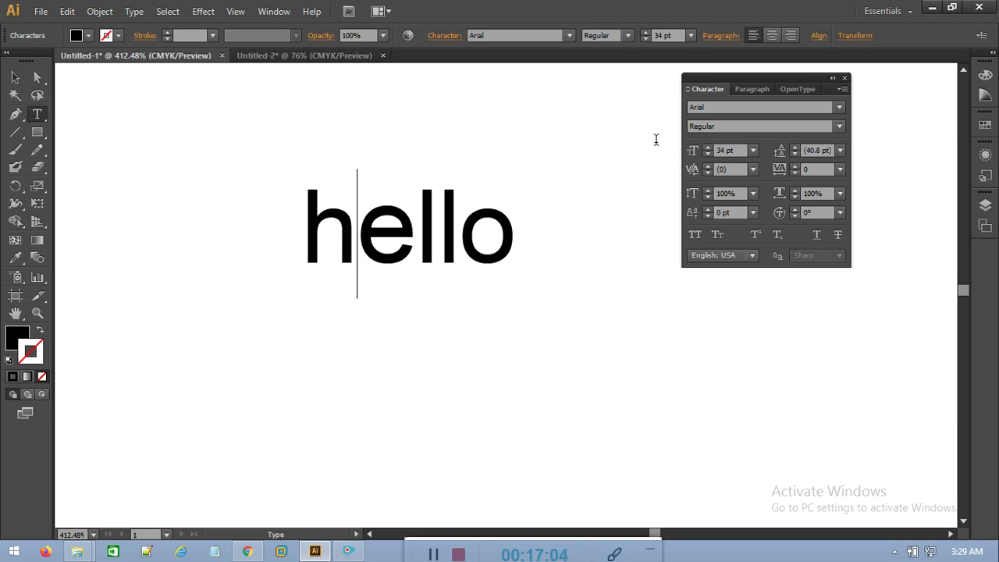
# Raise the kerning between h and e, settling on 100.
pyautogui.click(707, 165)
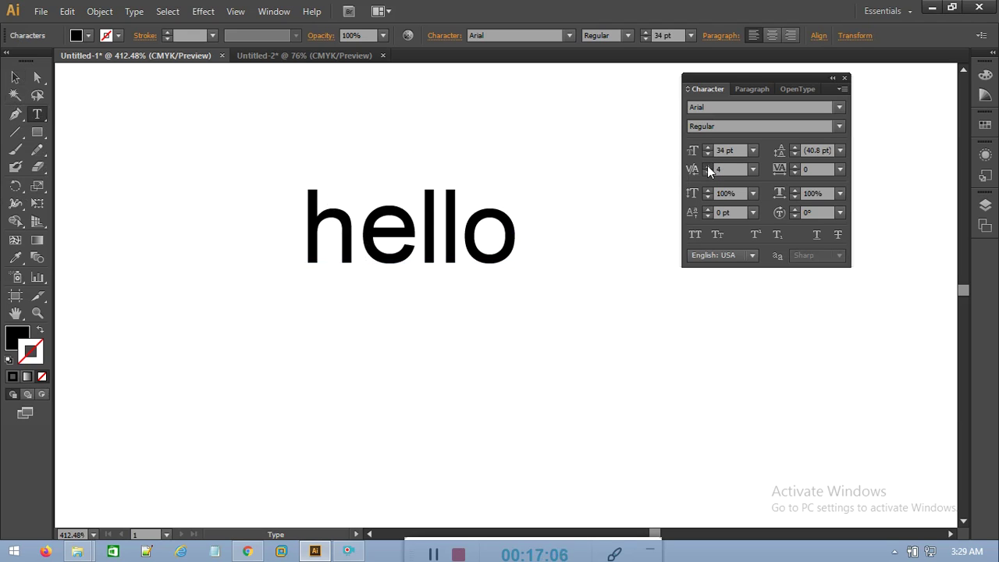
pyautogui.click(707, 165)
pyautogui.click(707, 165)
pyautogui.click(706, 166)
pyautogui.click(706, 165)
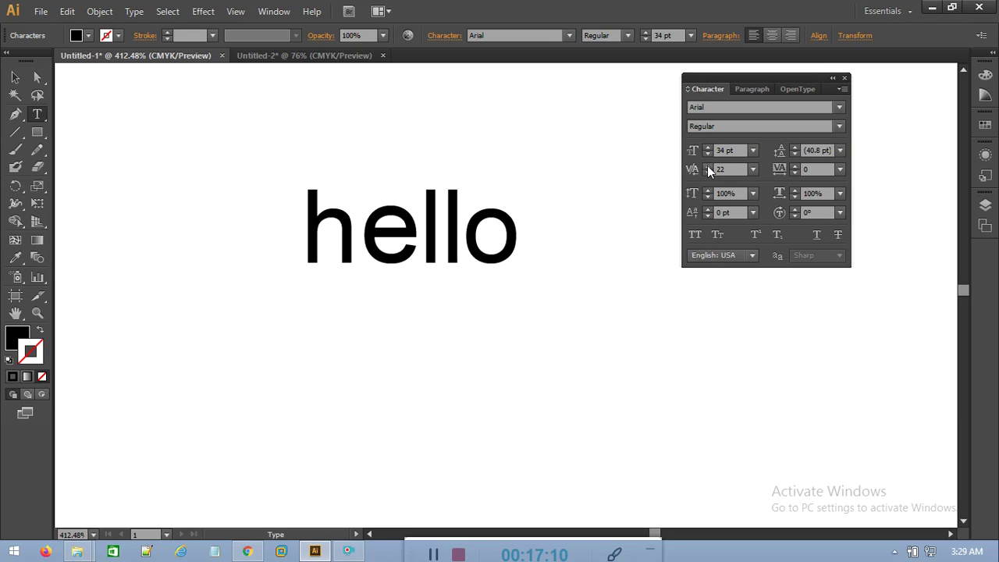
pyautogui.click(724, 170)
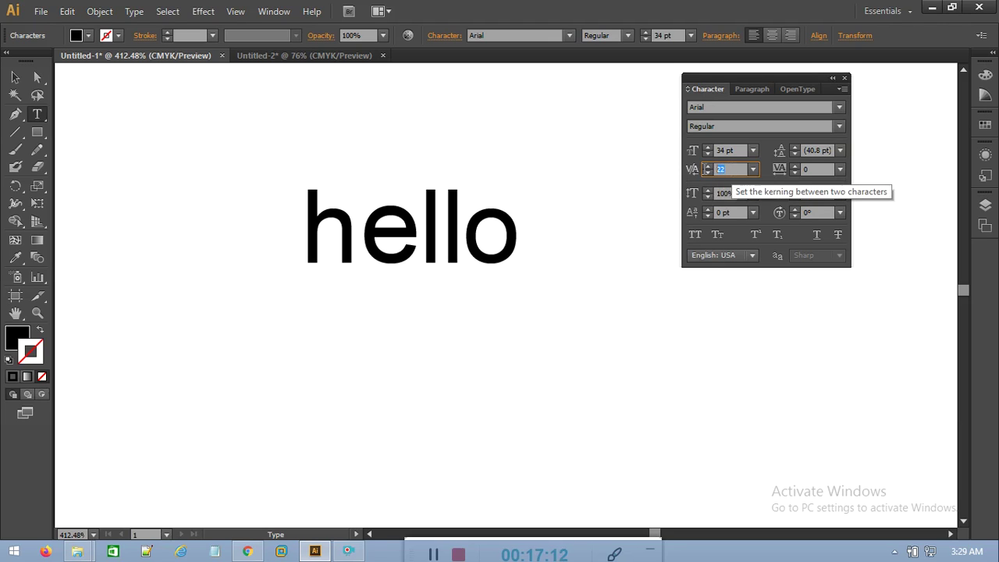
pyautogui.write('100')
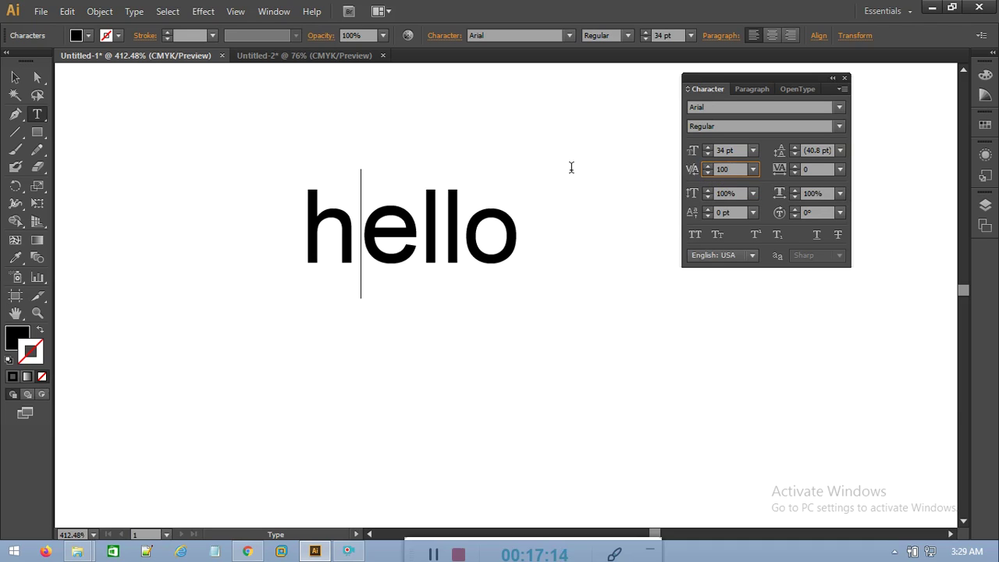
pyautogui.press('Return')
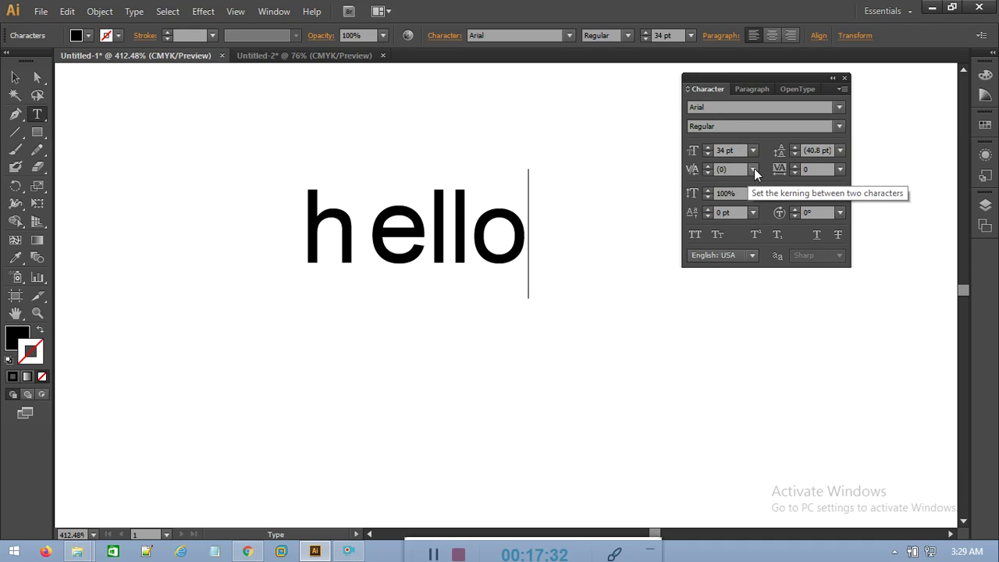
# Increase the h–e kerning to 300 so the text reads 'h ello'.
pyautogui.click(371, 230)
pyautogui.click(716, 172)
pyautogui.write('100')
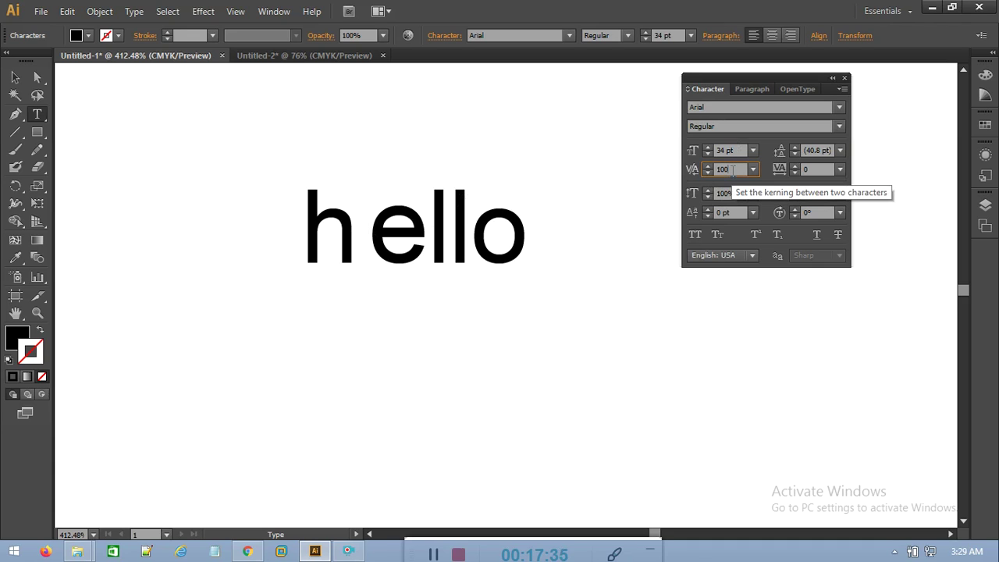
pyautogui.click(722, 170)
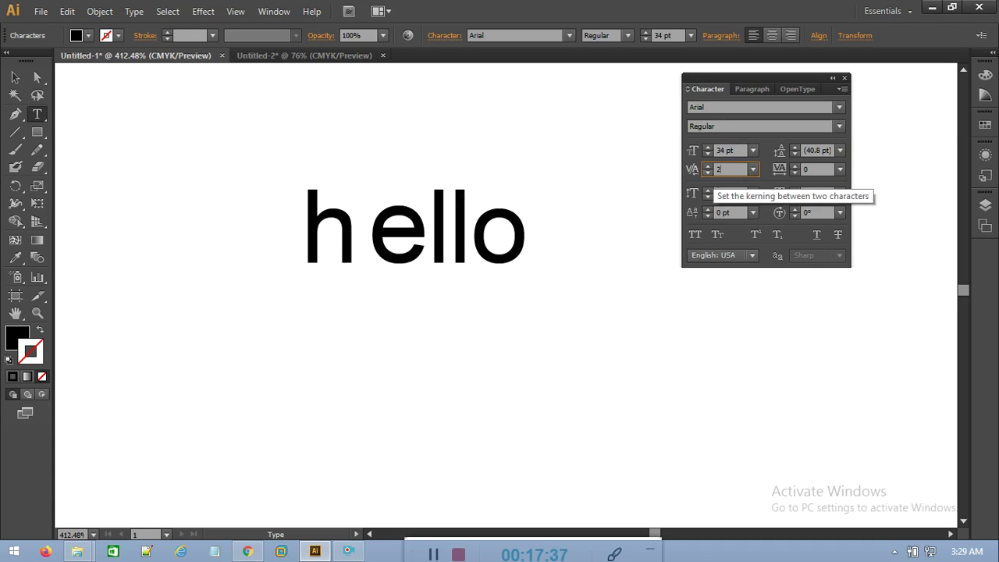
pyautogui.write('300')
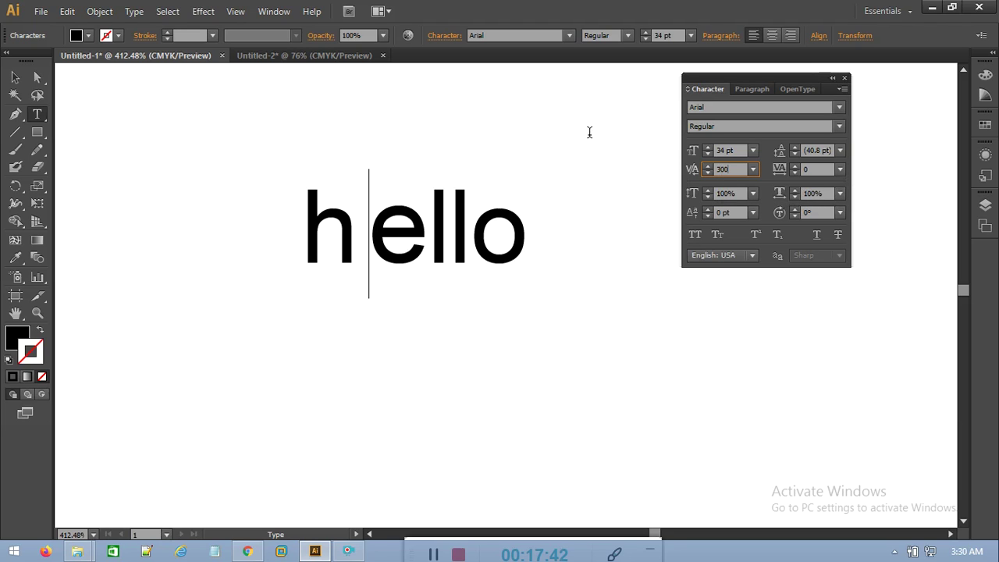
pyautogui.press('Return')
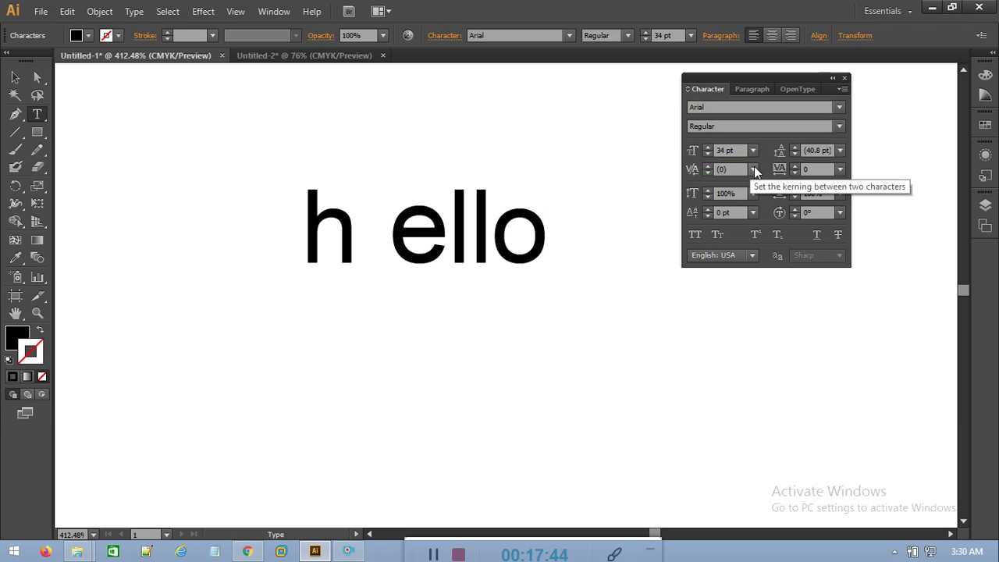
pyautogui.click(753, 168)
pyautogui.click(771, 188)
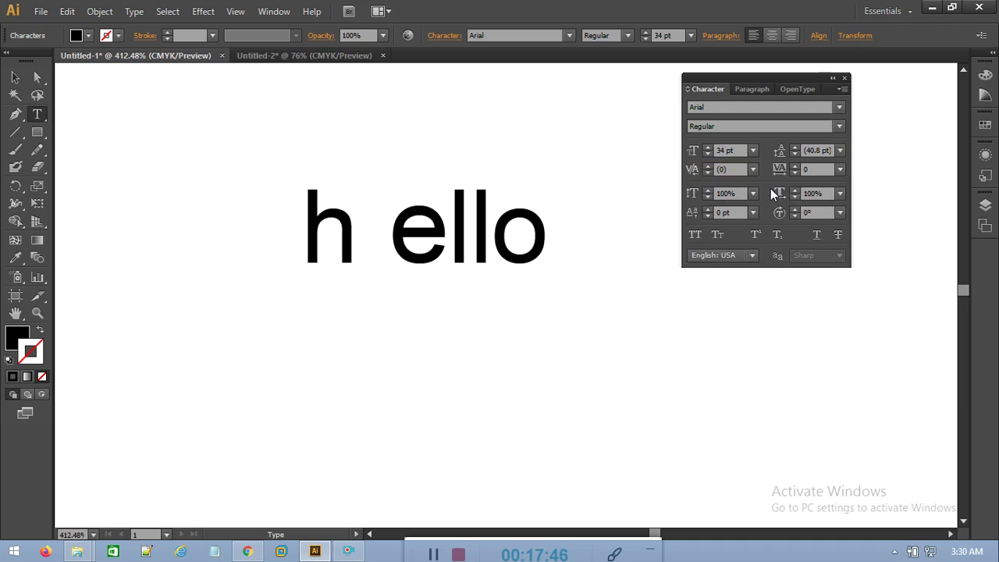
# Set the whole hello text to Optical kerning, then delete the text object.
pyautogui.click(16, 78)
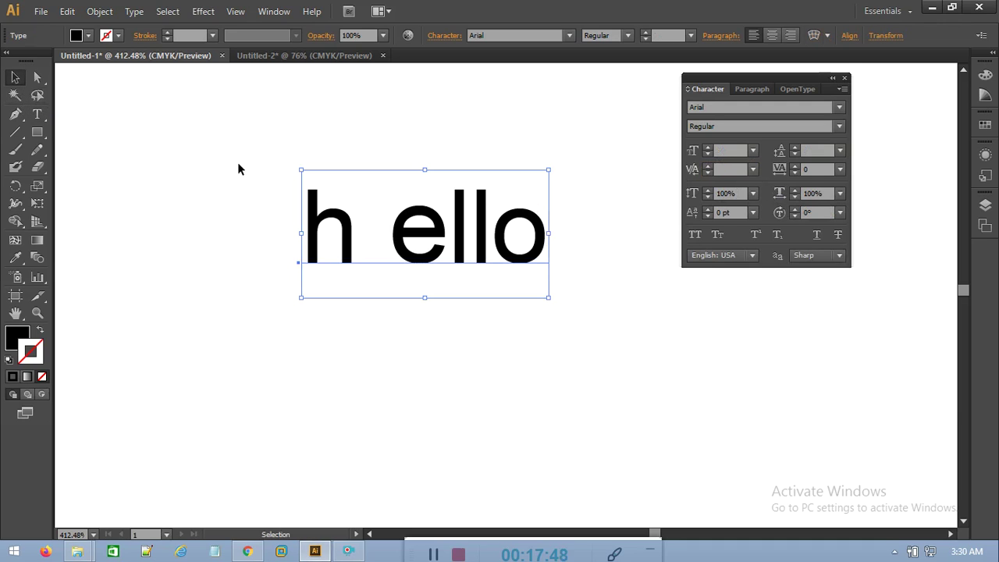
pyautogui.click(752, 169)
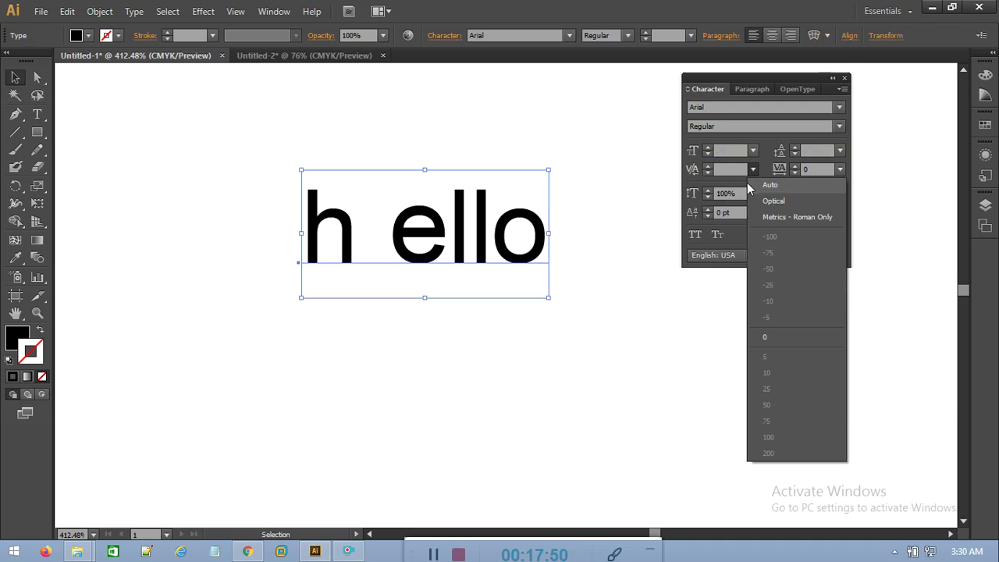
pyautogui.click(773, 201)
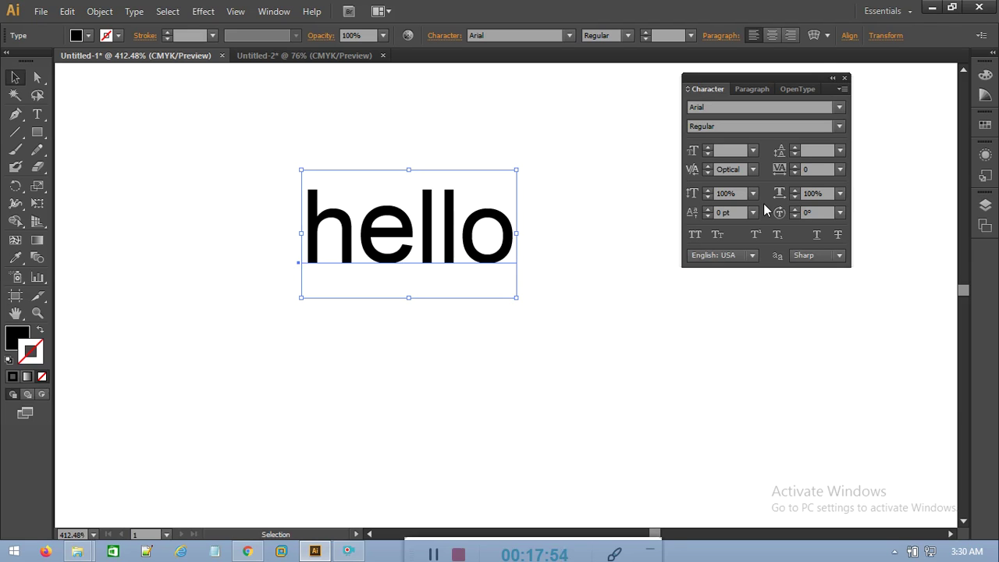
pyautogui.click(752, 169)
pyautogui.click(765, 187)
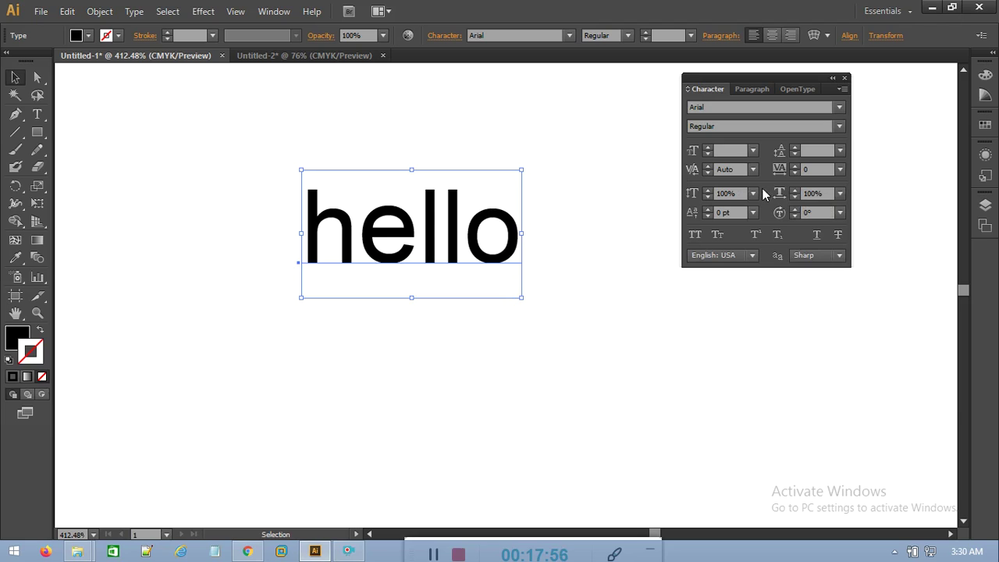
pyautogui.click(752, 169)
pyautogui.click(769, 202)
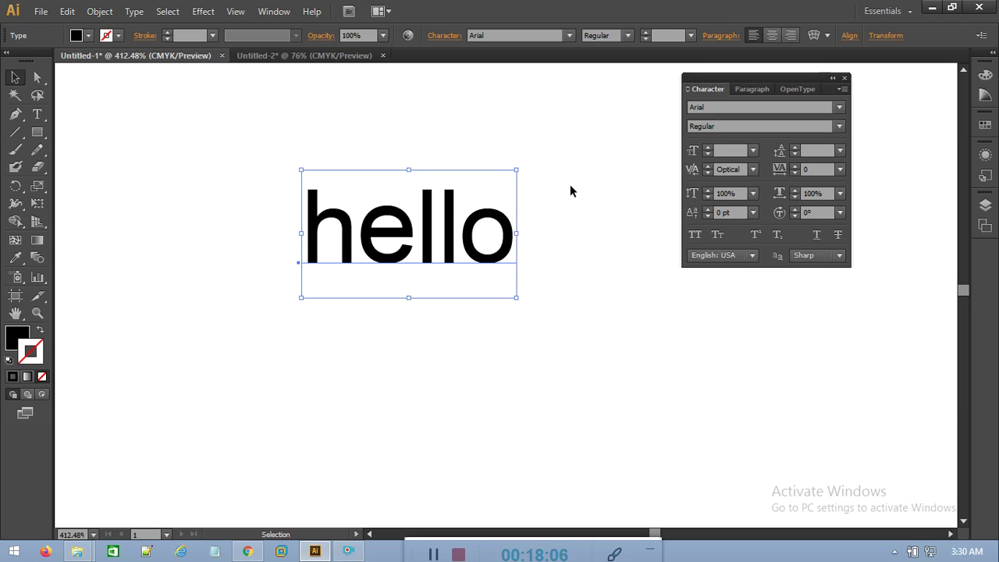
pyautogui.press('Delete')
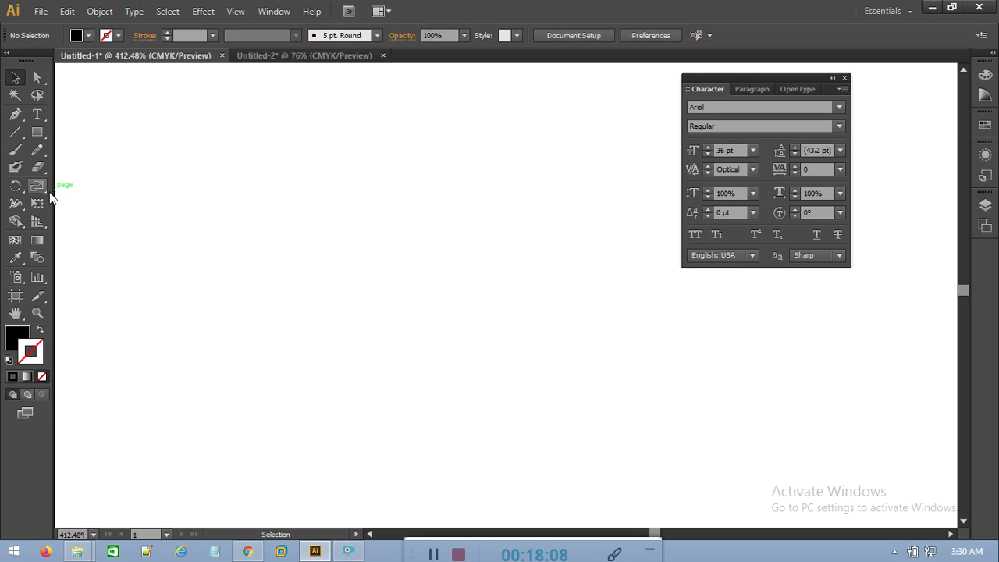
# Create new point text 'text' and replace its first letter with a capital T.
pyautogui.click(37, 114)
pyautogui.click(216, 257)
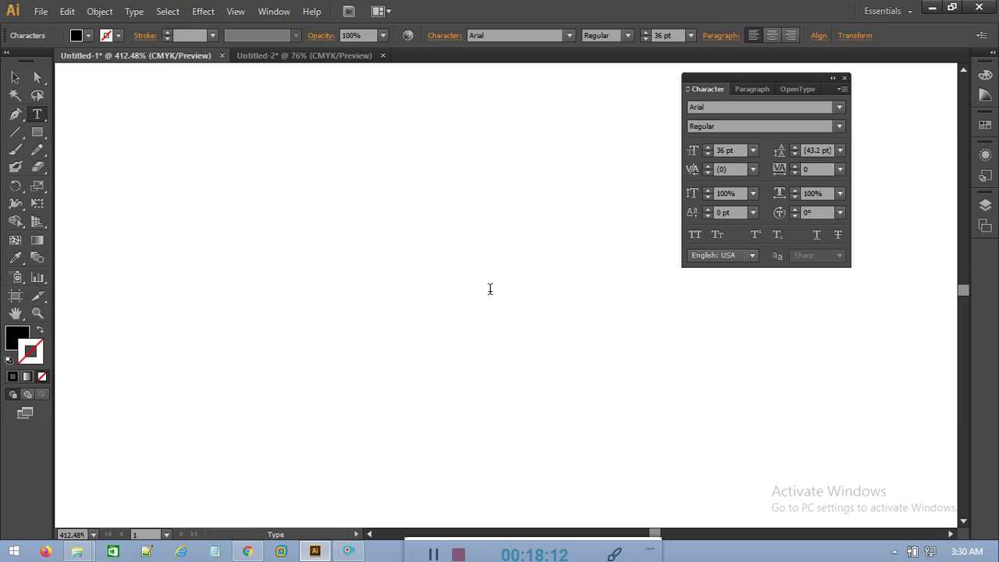
pyautogui.write('text')
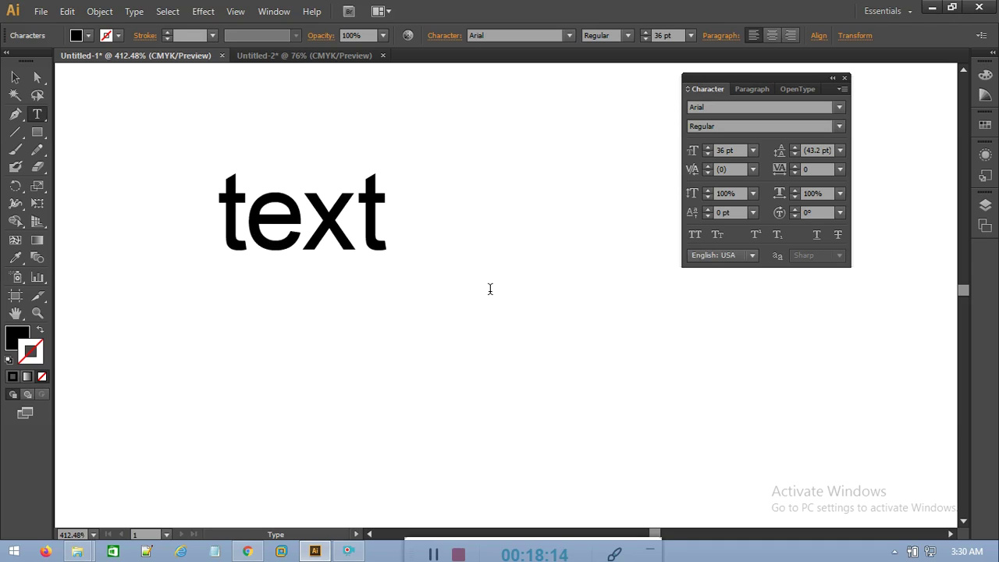
pyautogui.press('Left')
pyautogui.press('Left')
pyautogui.press('Left')
pyautogui.press('BackSpace')
pyautogui.write('T')
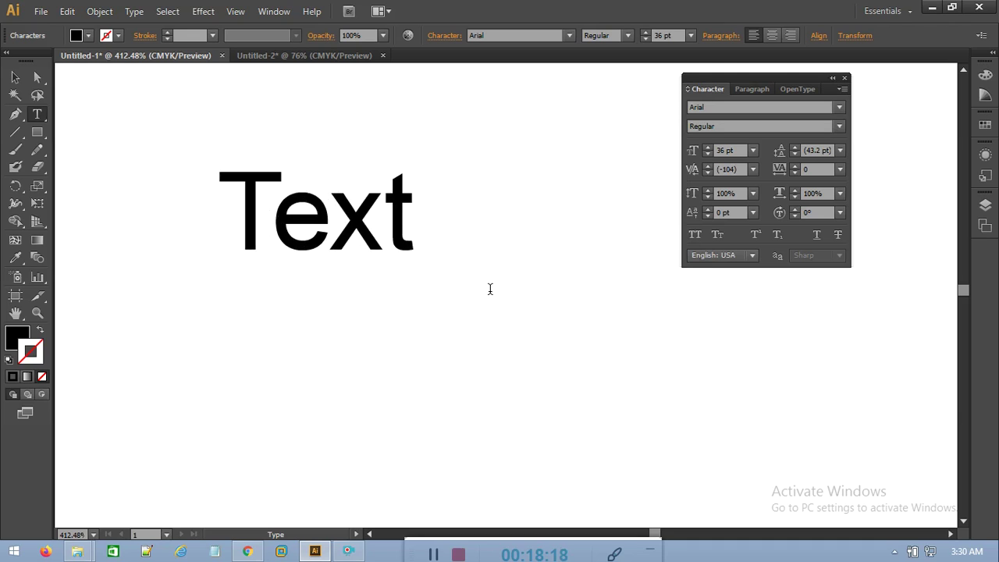
pyautogui.press('Left')
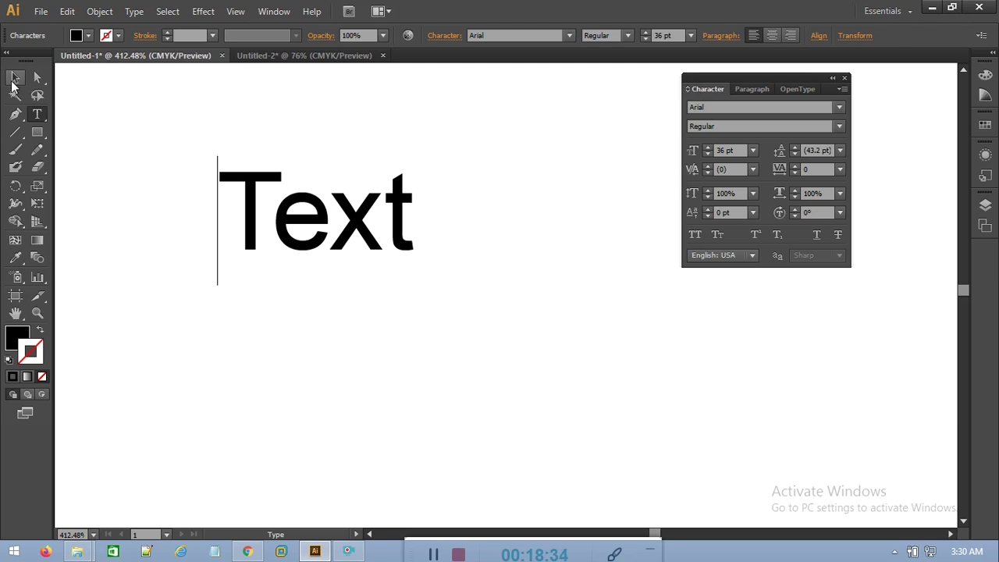
# Switch the Text object's kerning between Auto and Optical, ending on Optical.
pyautogui.click(13, 81)
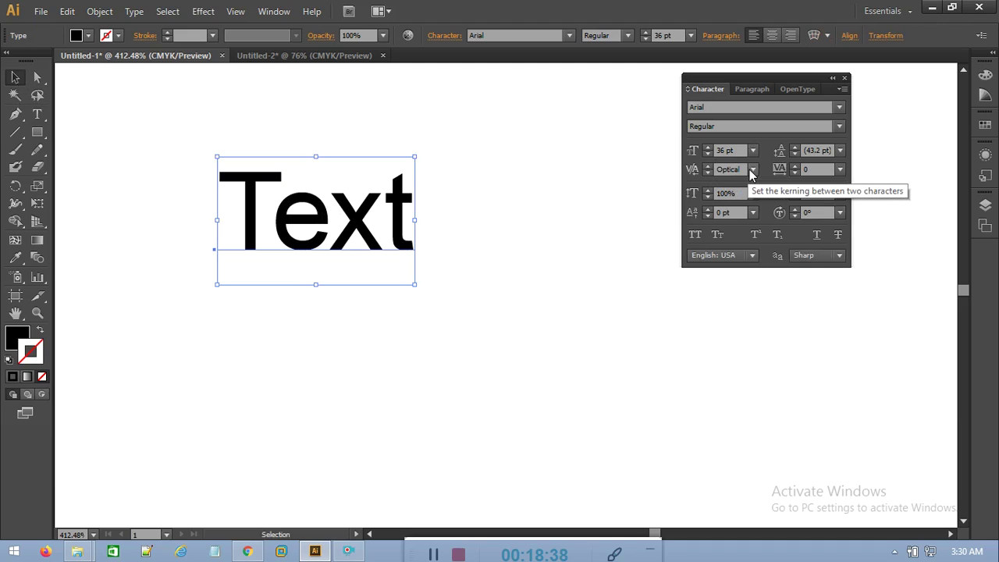
pyautogui.click(752, 170)
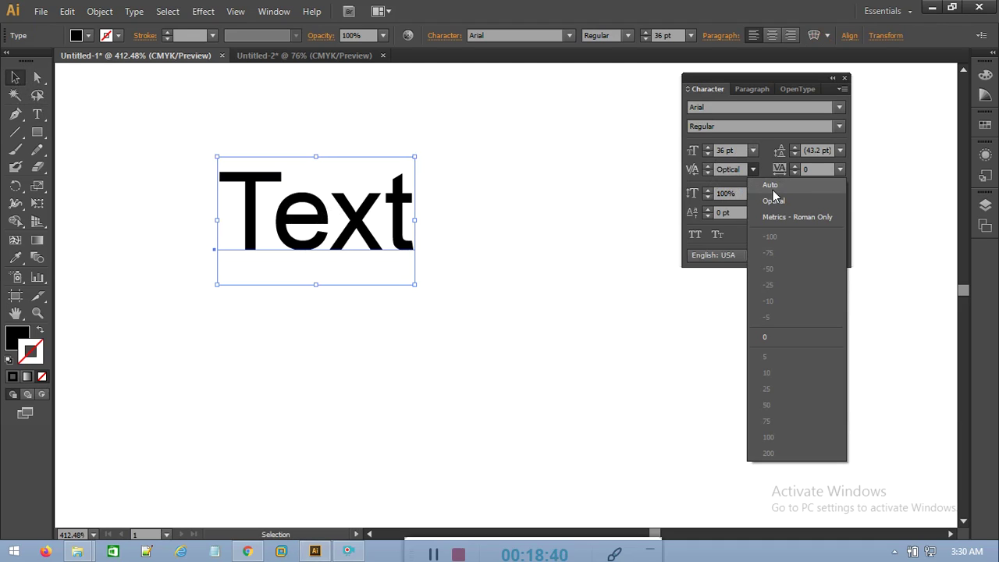
pyautogui.click(772, 189)
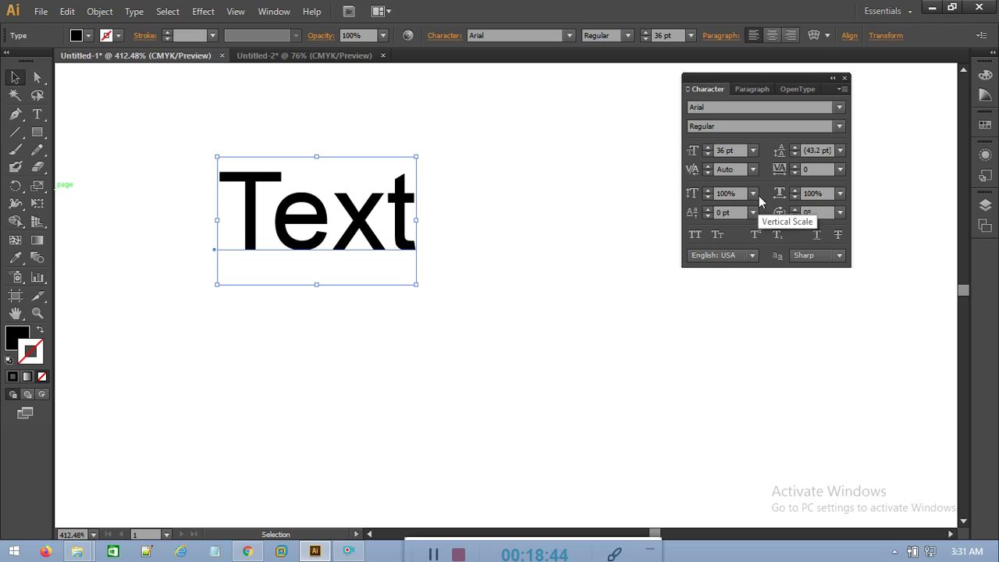
pyautogui.click(752, 167)
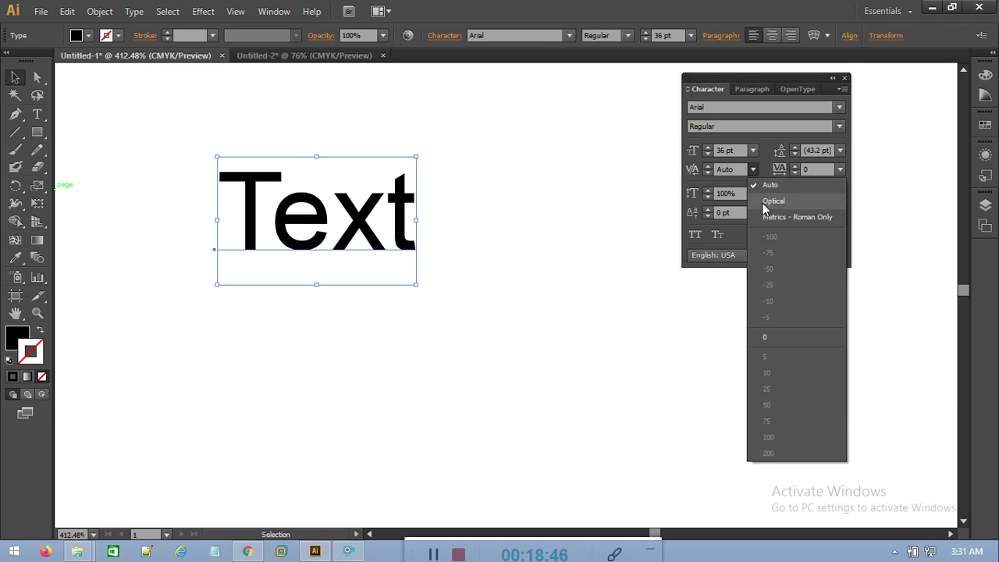
pyautogui.click(762, 204)
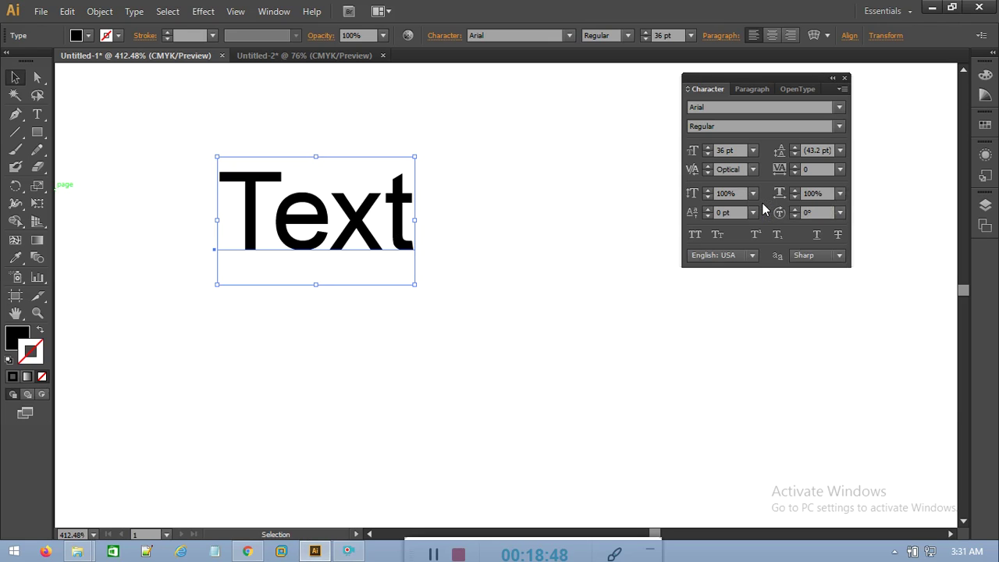
pyautogui.click(752, 170)
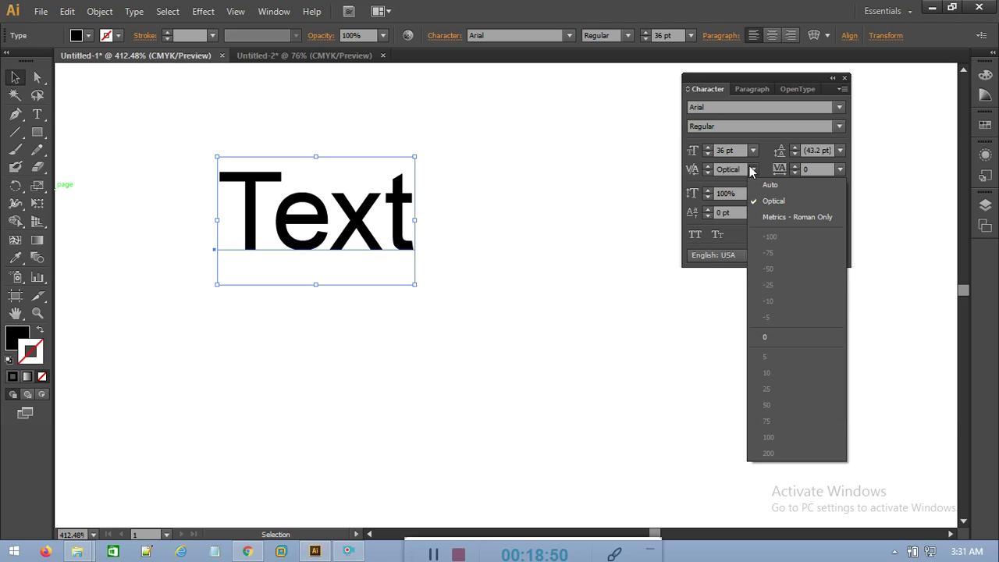
pyautogui.click(758, 188)
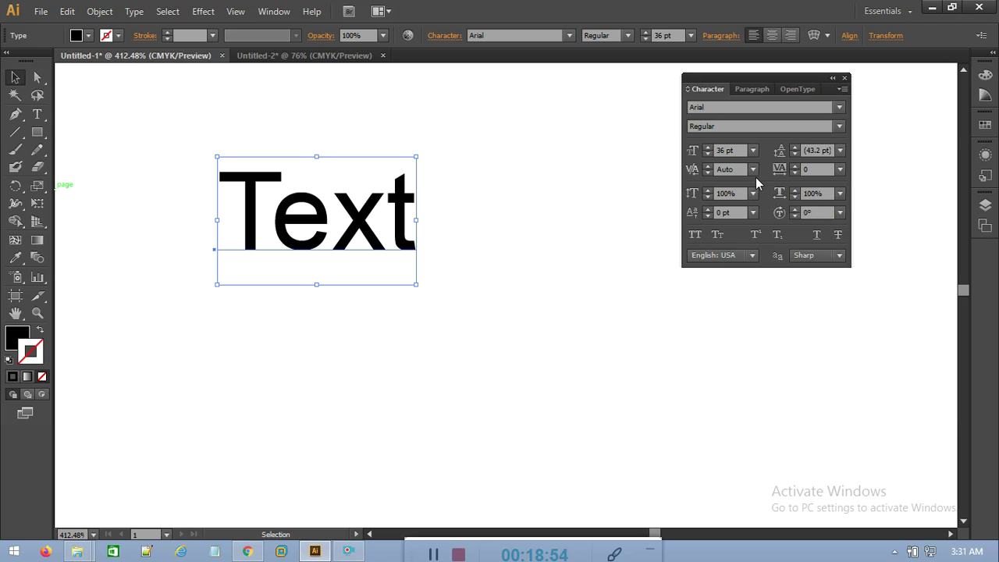
pyautogui.click(754, 170)
pyautogui.click(752, 198)
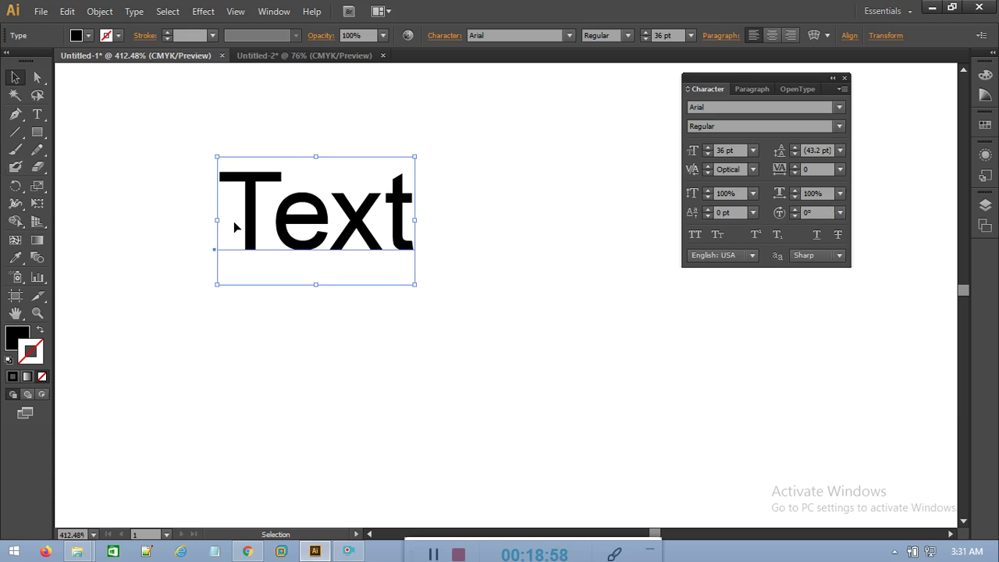
# Inspect the kerning for the T–e pair, then reselect the whole Text object.
pyautogui.click(37, 114)
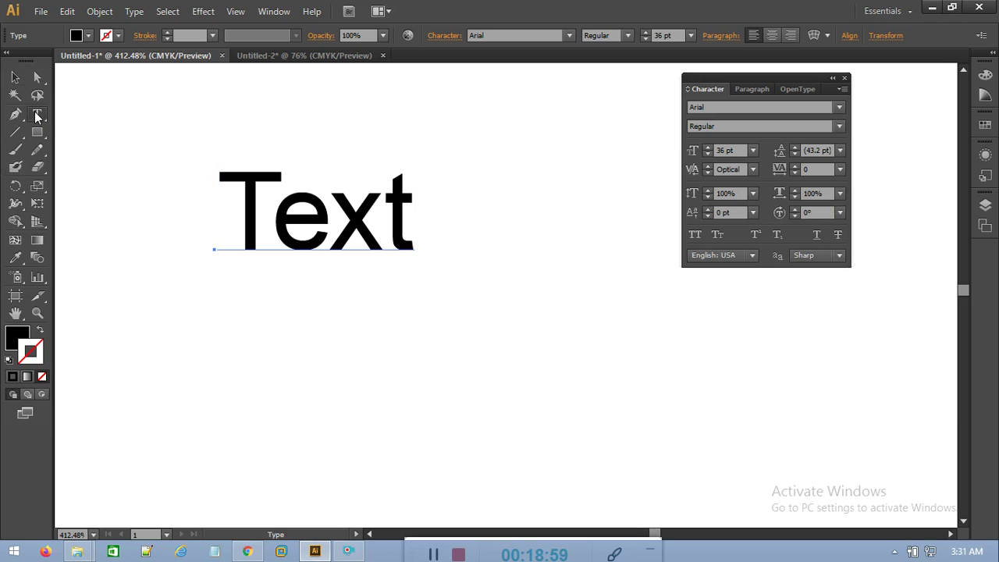
pyautogui.click(273, 212)
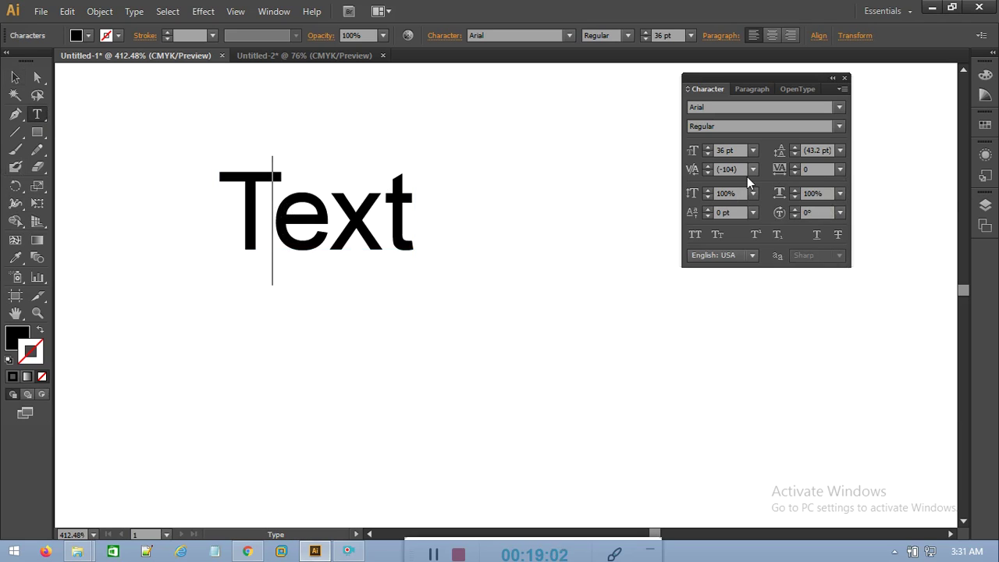
pyautogui.press('End')
pyautogui.press('Left')
pyautogui.press('Left')
pyautogui.press('Left')
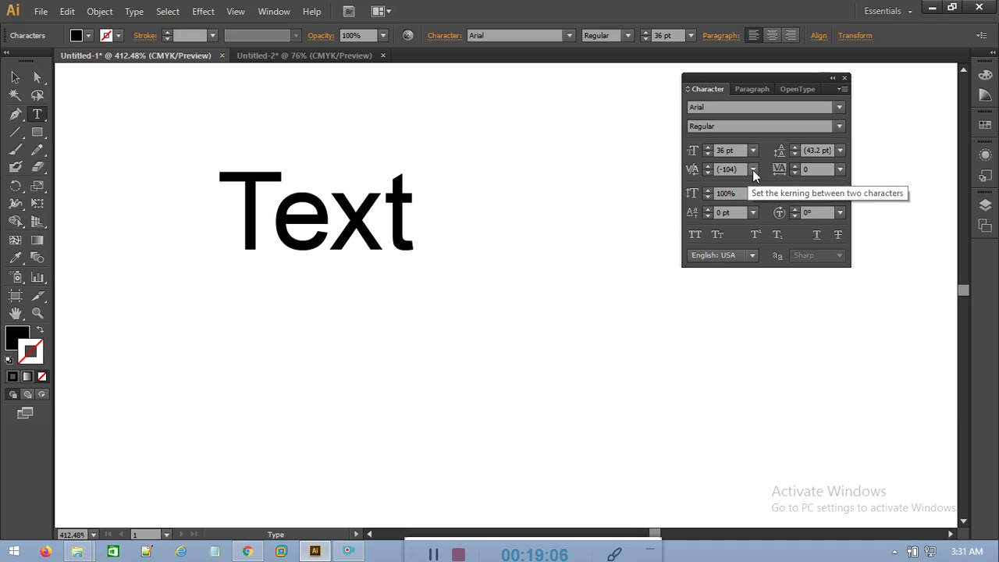
pyautogui.click(752, 170)
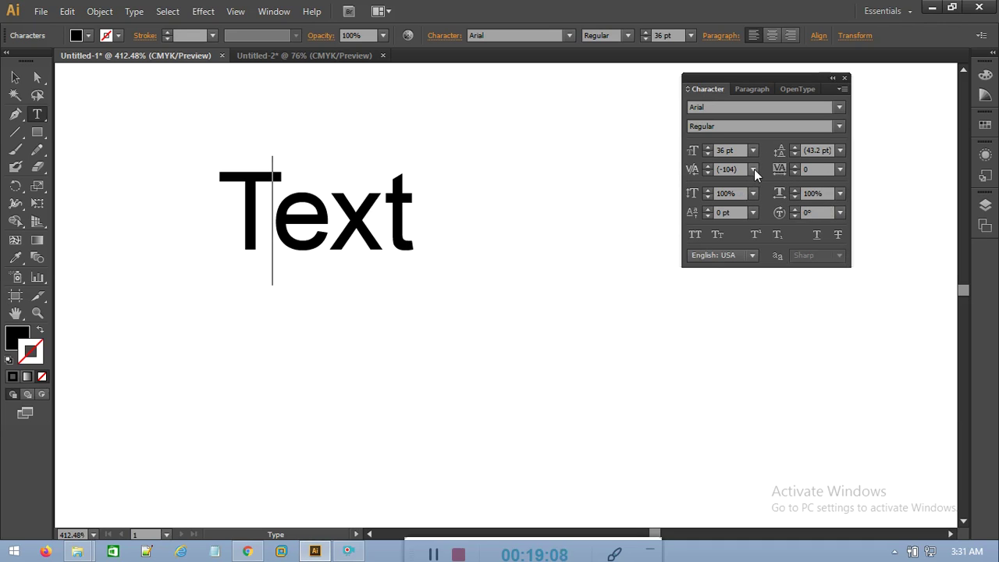
pyautogui.click(15, 77)
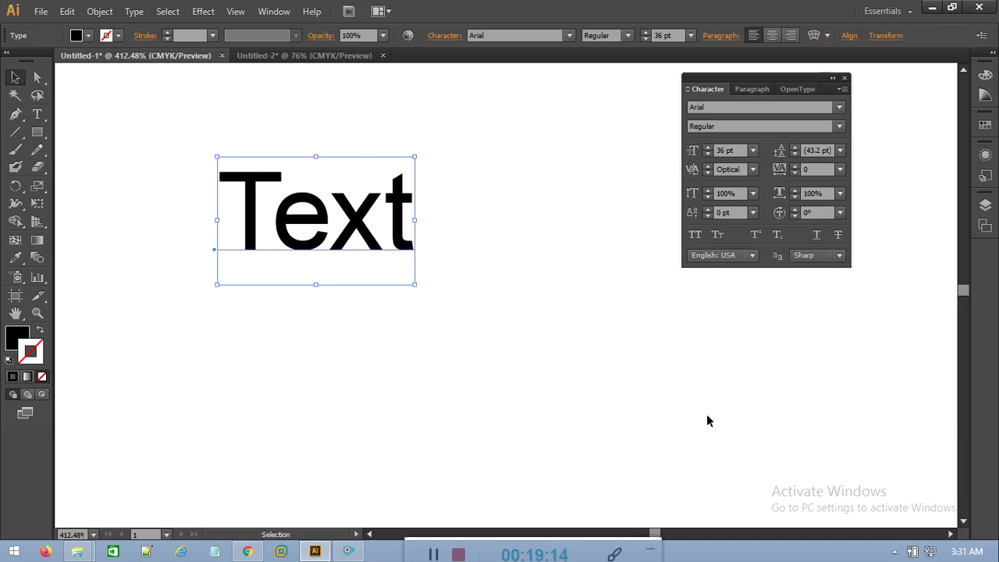
pyautogui.click(245, 117)
pyautogui.click(252, 201)
pyautogui.click(753, 195)
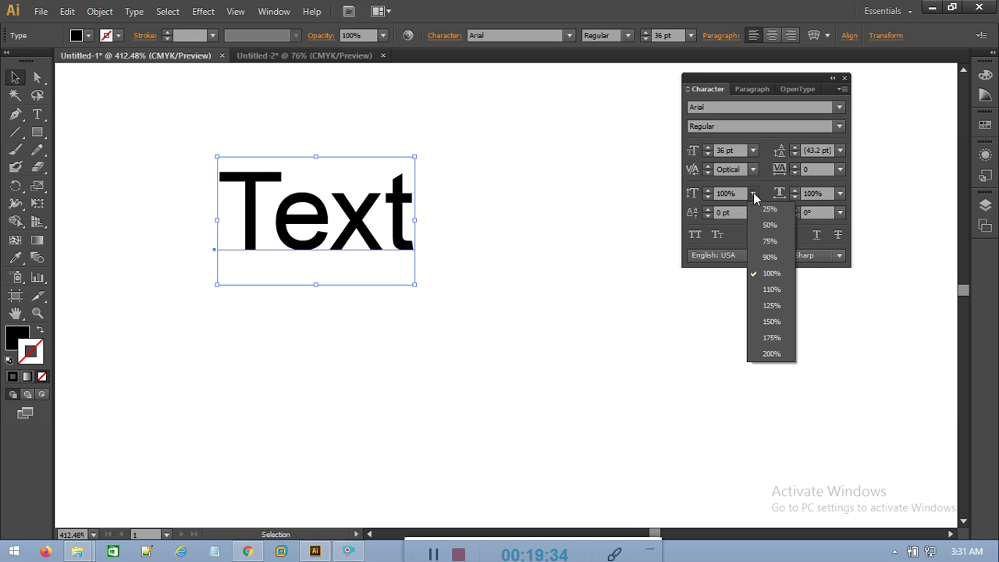
pyautogui.click(770, 354)
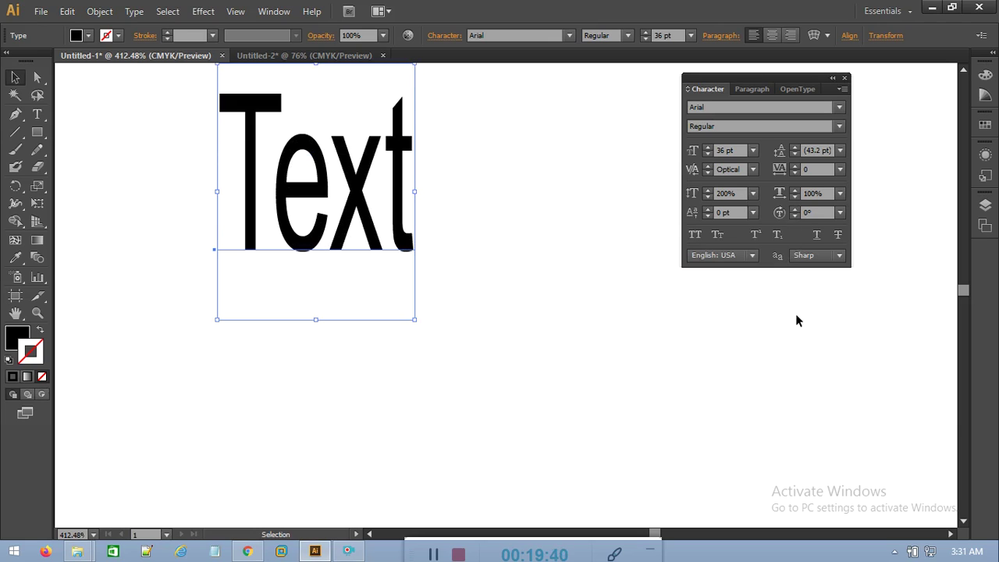
pyautogui.click(839, 194)
pyautogui.click(753, 194)
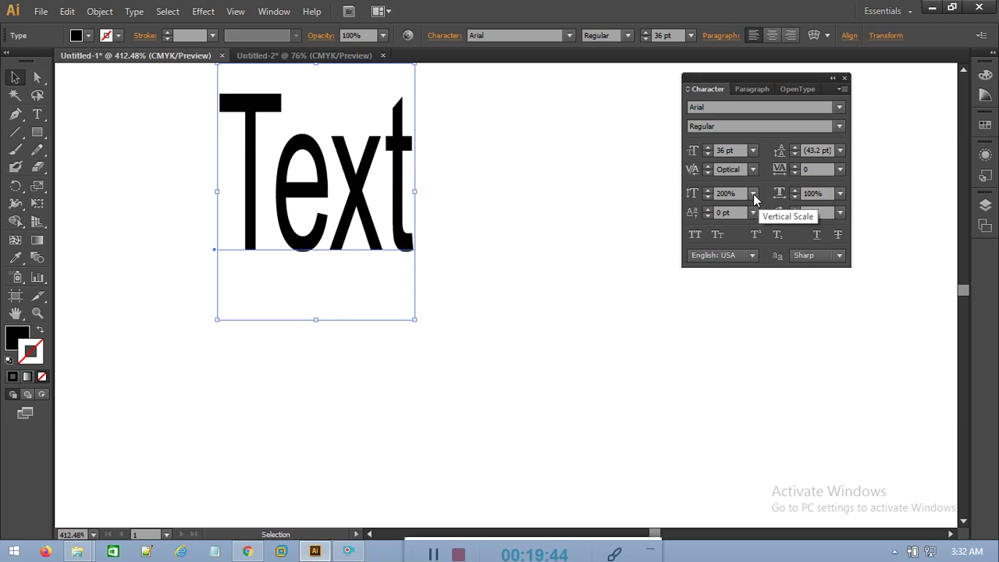
pyautogui.click(752, 193)
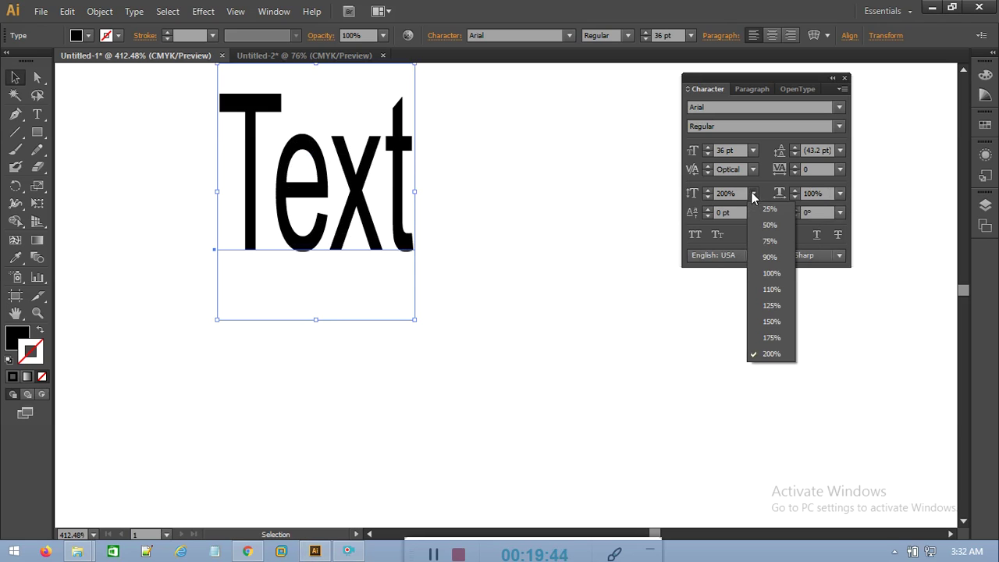
pyautogui.click(774, 273)
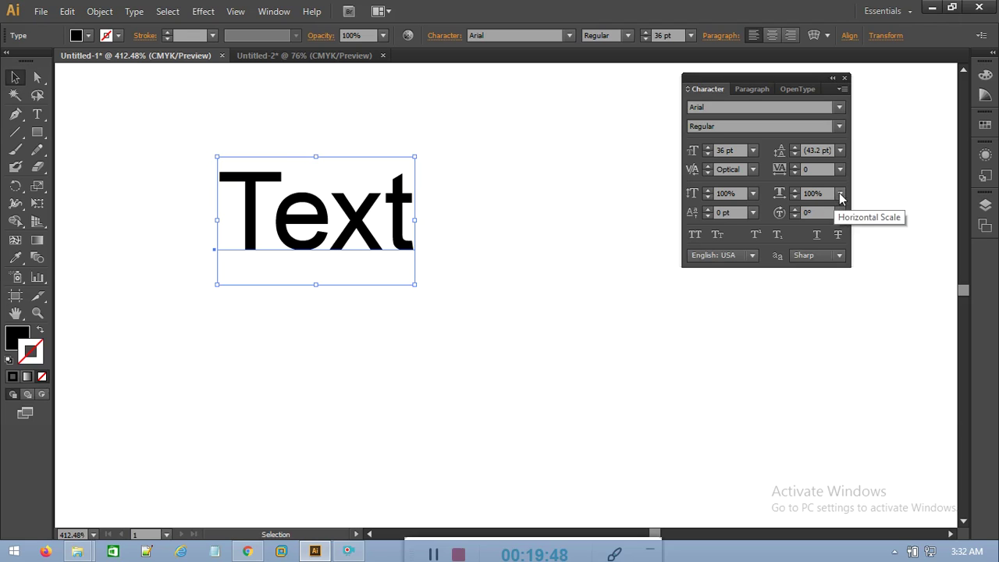
pyautogui.click(839, 193)
pyautogui.click(852, 353)
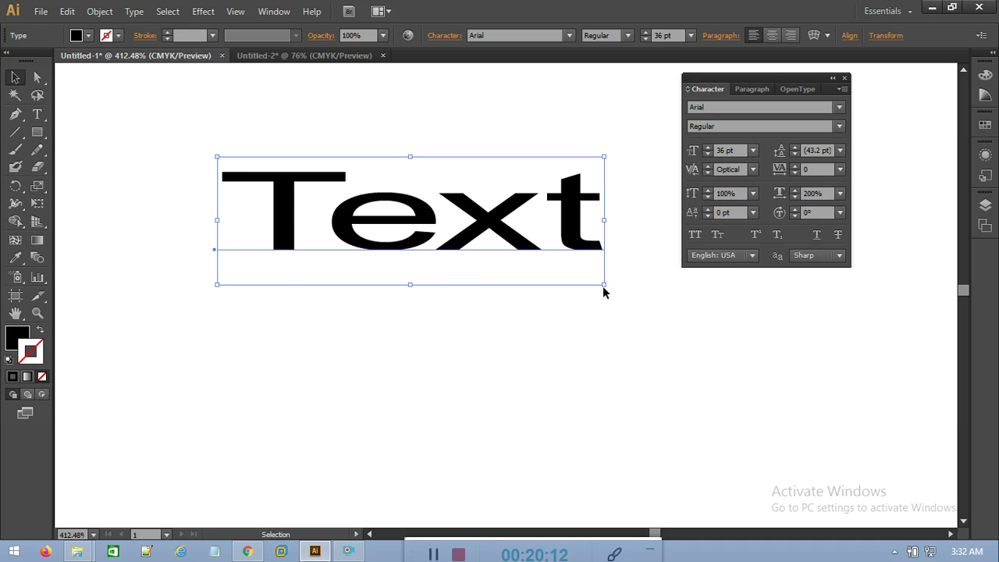
# Drag the Text frame's corner and left handle to 66.33 pt, 165.85% horizontal scale.
pyautogui.moveTo(603, 284); pyautogui.dragTo(685, 396)
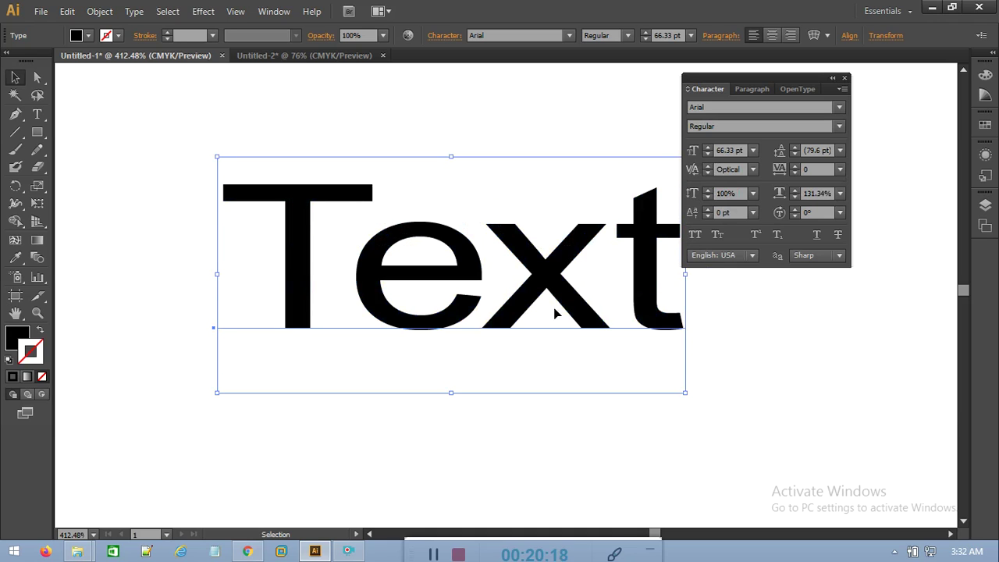
pyautogui.moveTo(217, 274); pyautogui.dragTo(94, 270)
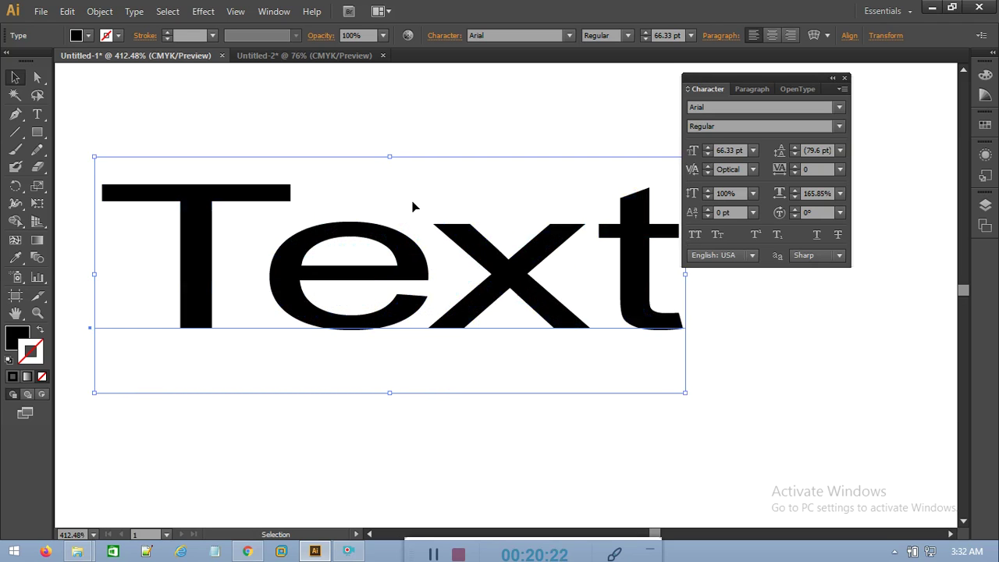
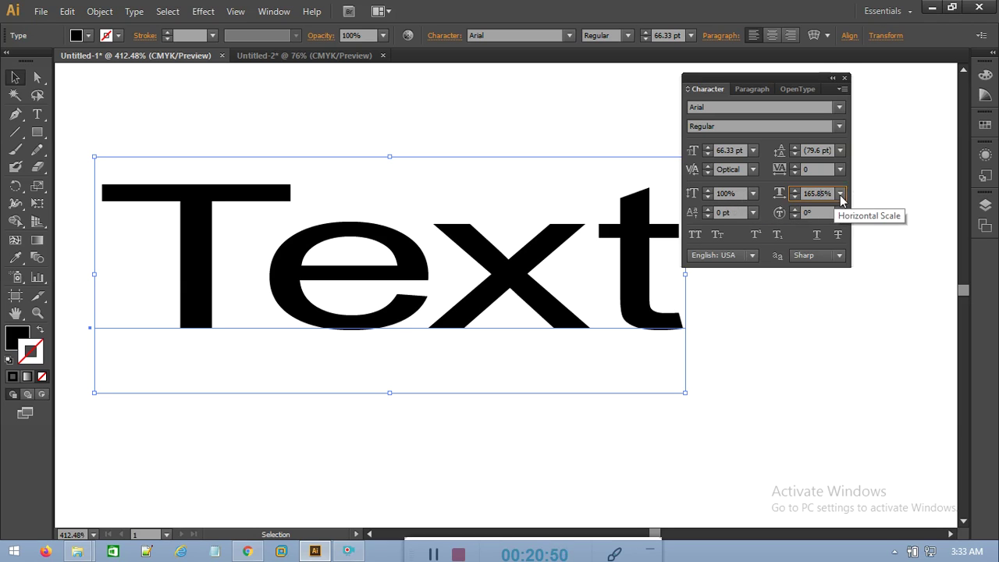
# Set Text's horizontal scale to 100%, then stretch and squeeze it by dragging its side handle.
pyautogui.click(840, 194)
pyautogui.click(856, 273)
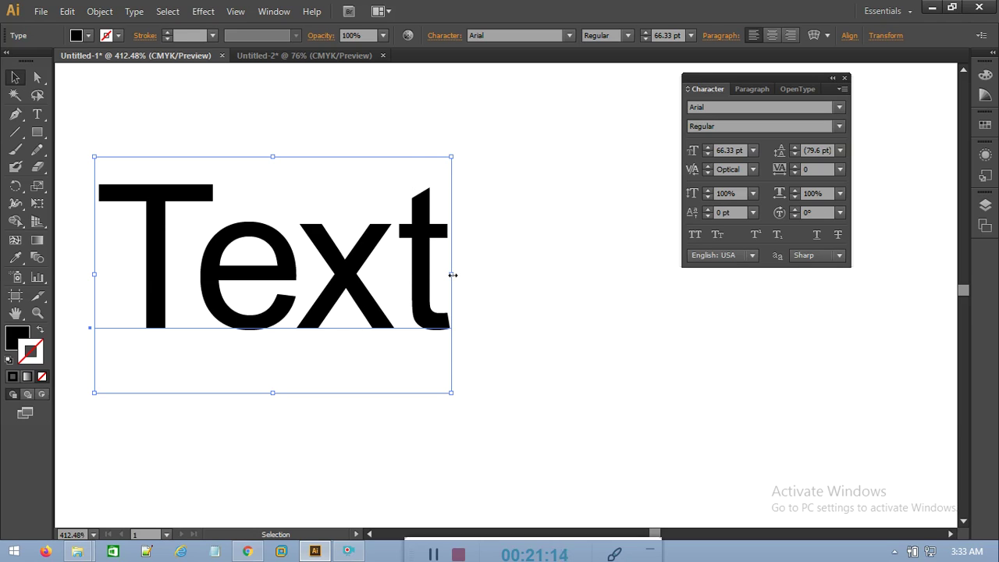
pyautogui.moveTo(455, 274); pyautogui.dragTo(545, 274)
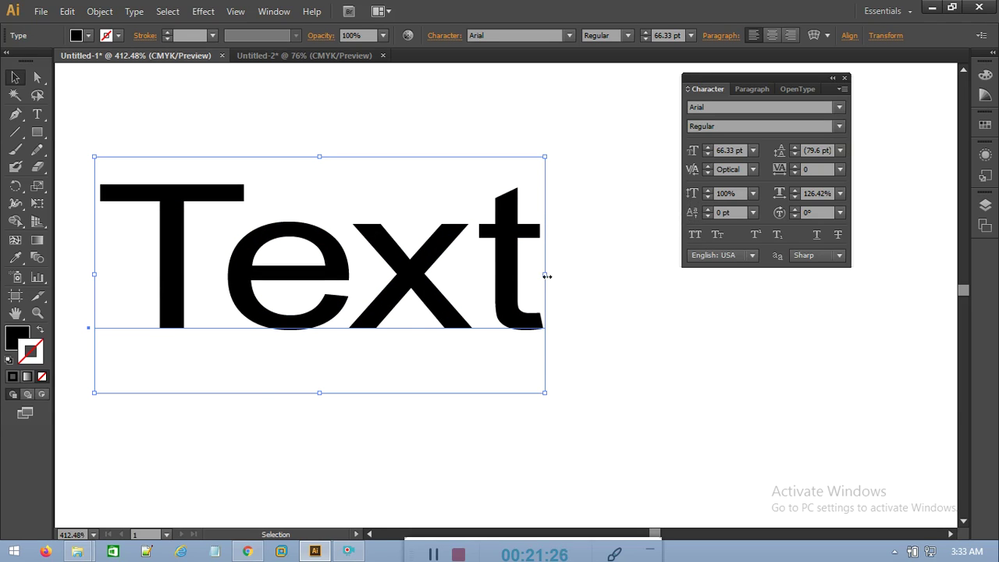
pyautogui.moveTo(547, 276); pyautogui.dragTo(473, 284)
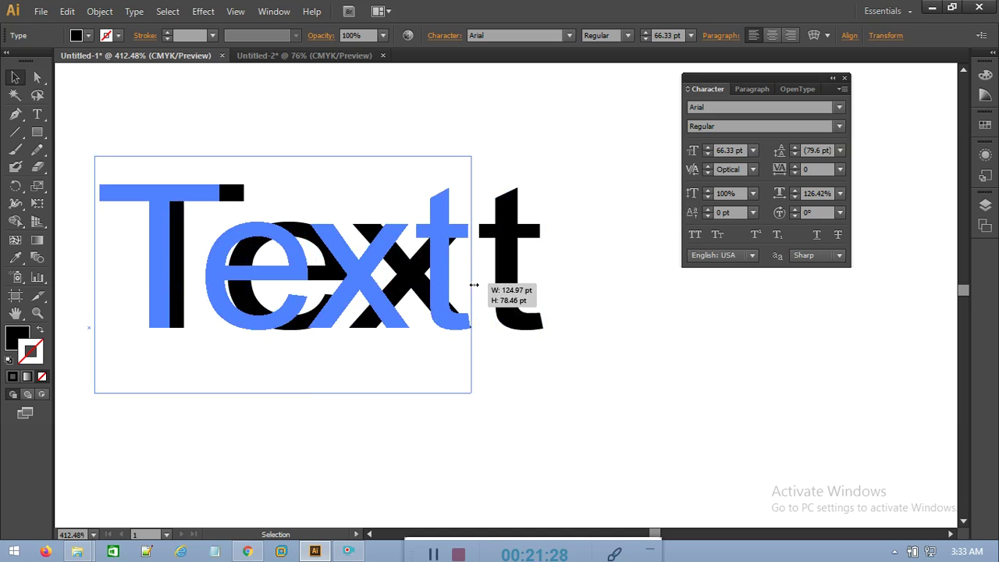
# Finish squeezing Text's width, then reset its horizontal scale to 100%.
pyautogui.moveTo(474, 285); pyautogui.dragTo(458, 291)
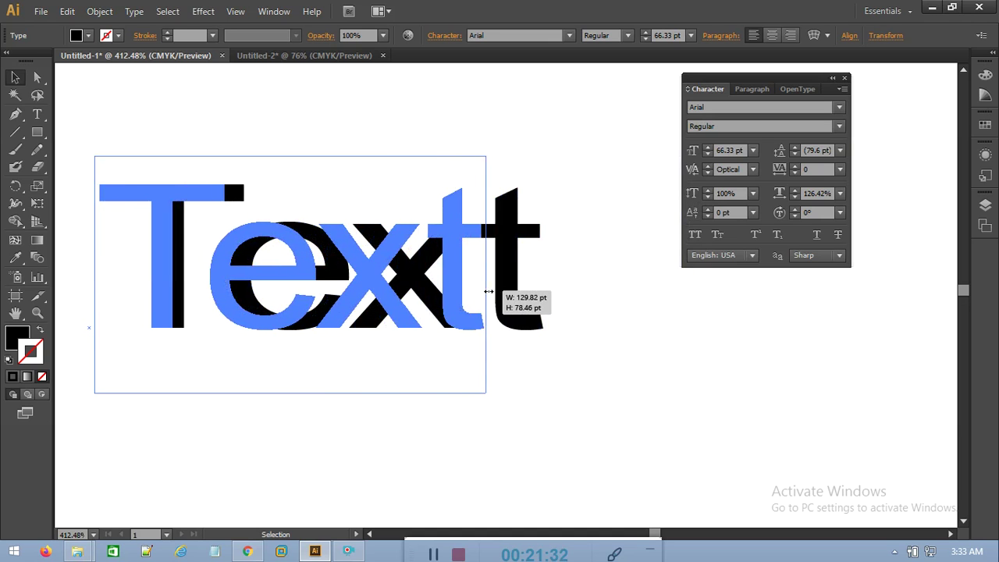
pyautogui.moveTo(457, 291); pyautogui.dragTo(486, 290)
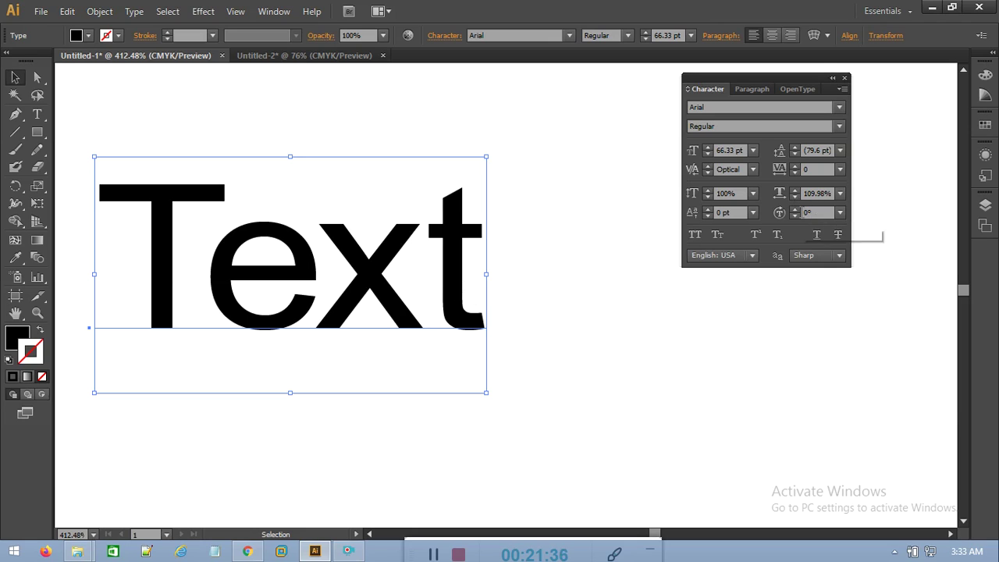
pyautogui.click(840, 194)
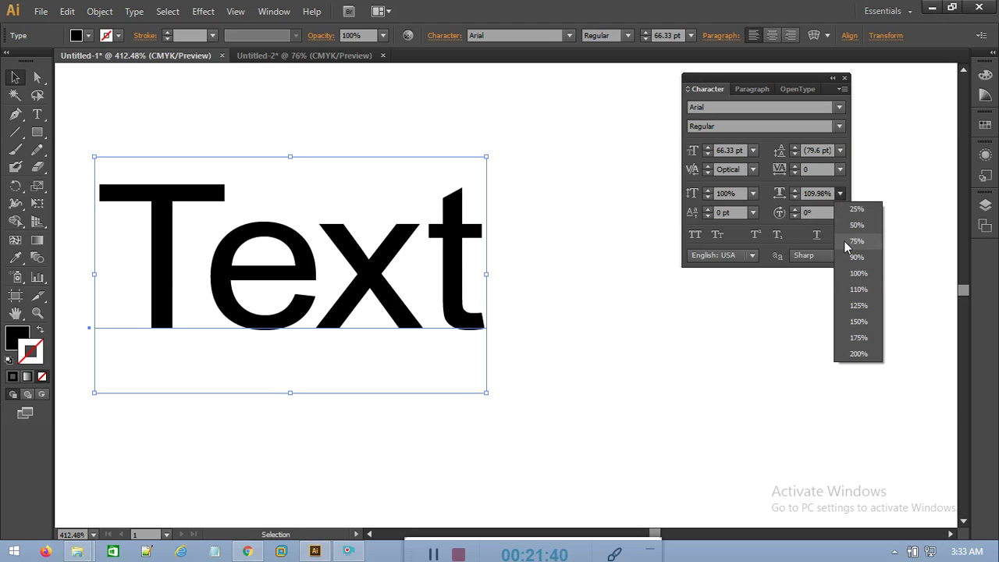
pyautogui.click(855, 273)
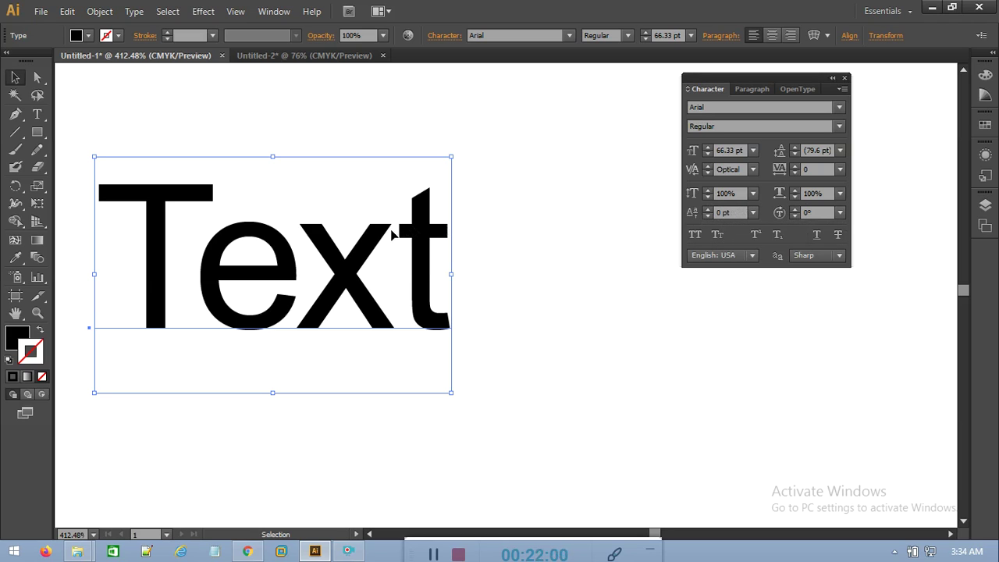
pyautogui.click(37, 114)
pyautogui.moveTo(195, 243); pyautogui.dragTo(289, 262)
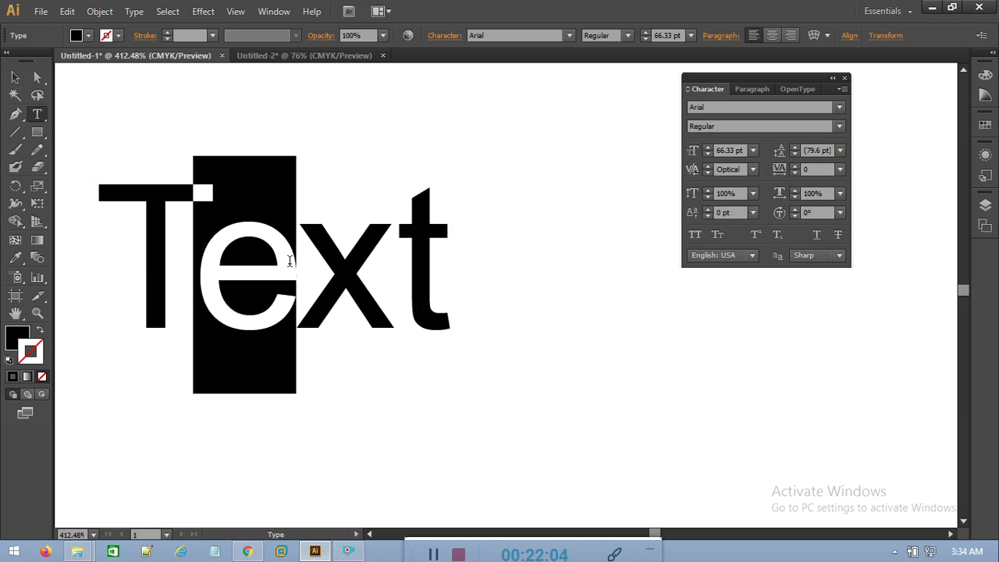
pyautogui.moveTo(378, 259); pyautogui.dragTo(323, 262)
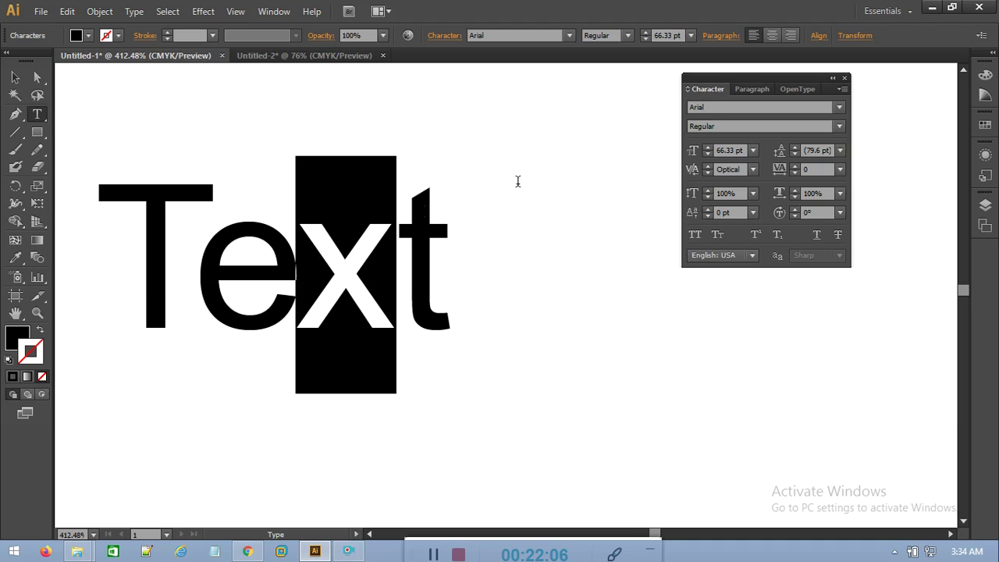
pyautogui.click(752, 214)
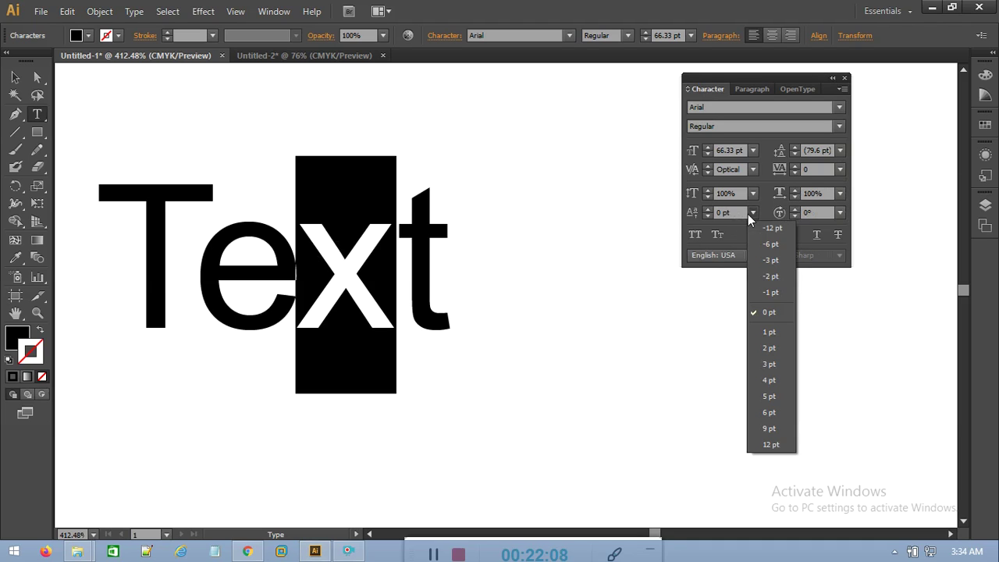
pyautogui.click(769, 436)
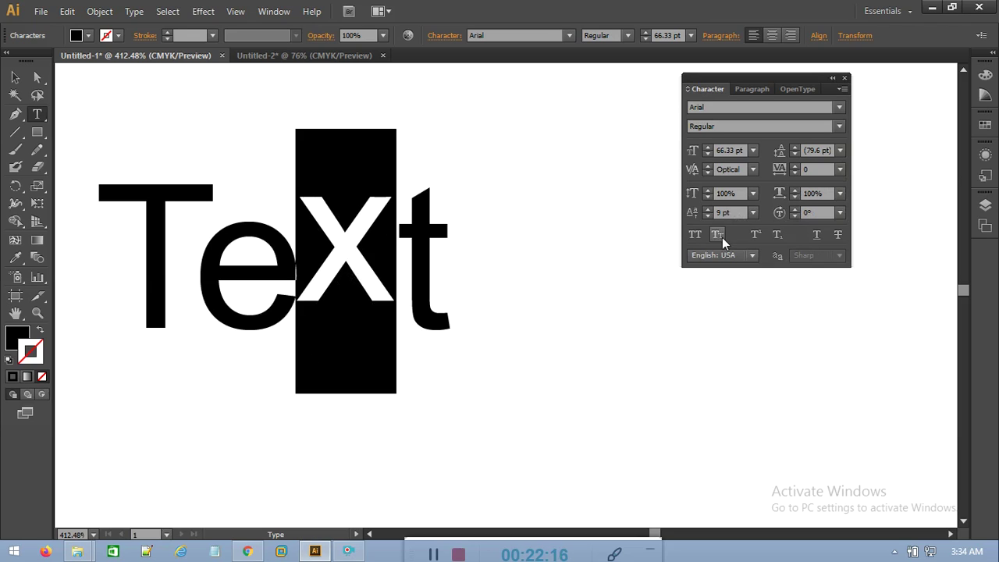
pyautogui.click(753, 212)
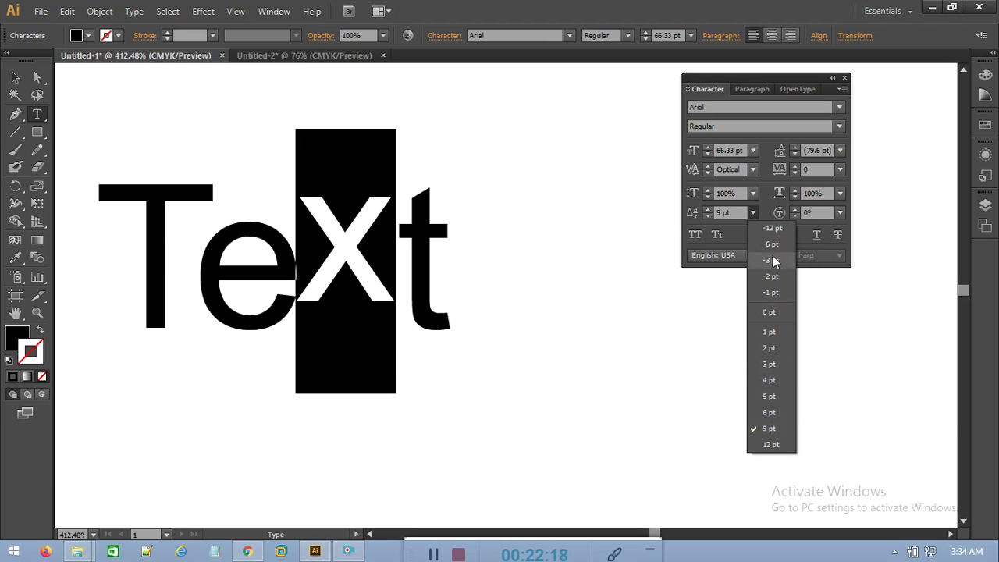
pyautogui.click(771, 227)
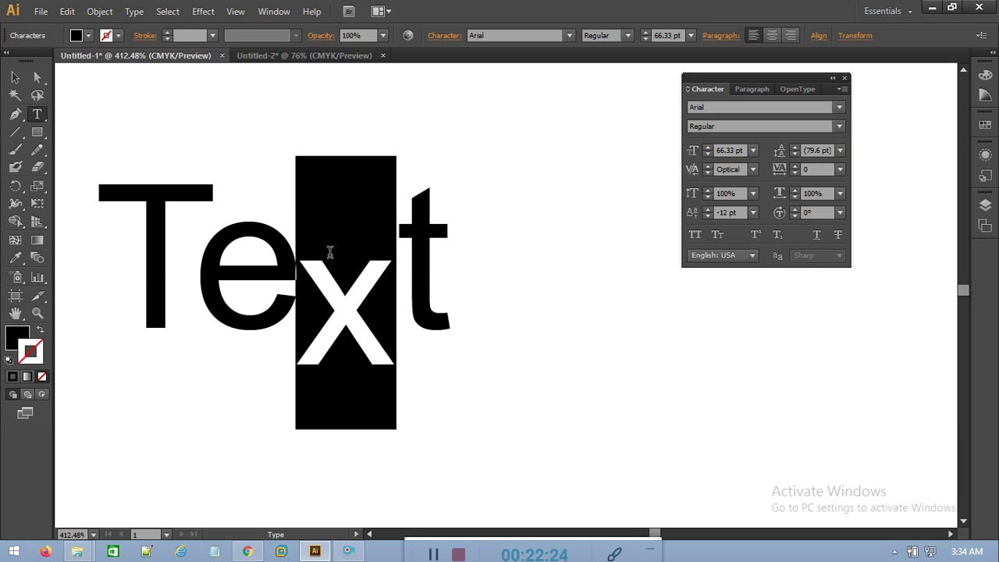
pyautogui.click(752, 212)
pyautogui.click(769, 312)
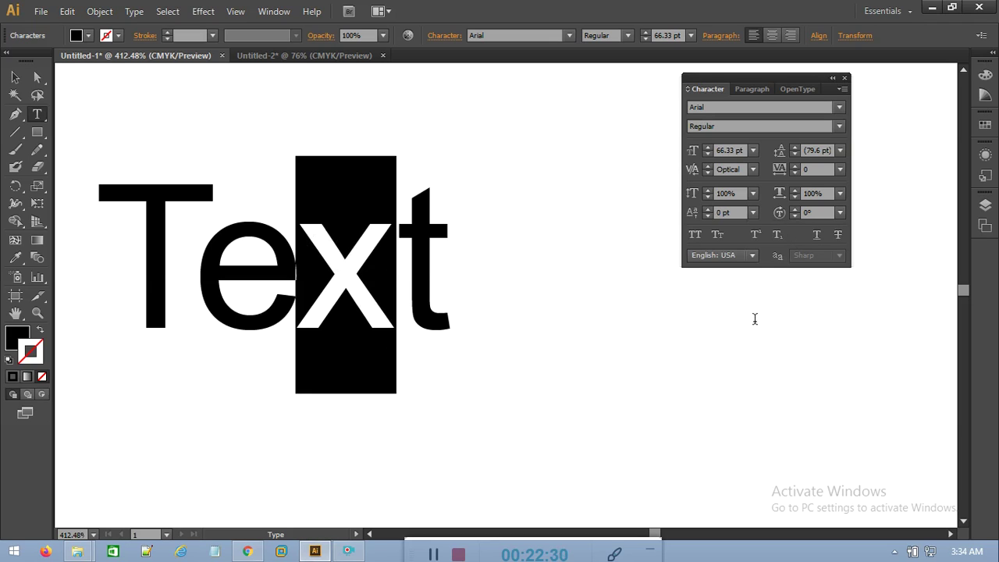
pyautogui.click(497, 225)
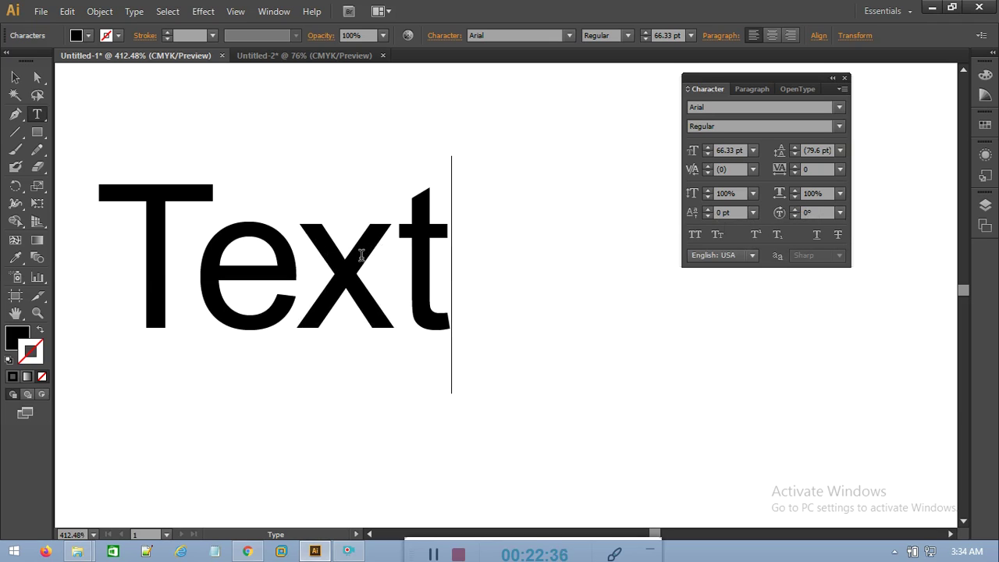
pyautogui.moveTo(268, 262); pyautogui.dragTo(207, 265)
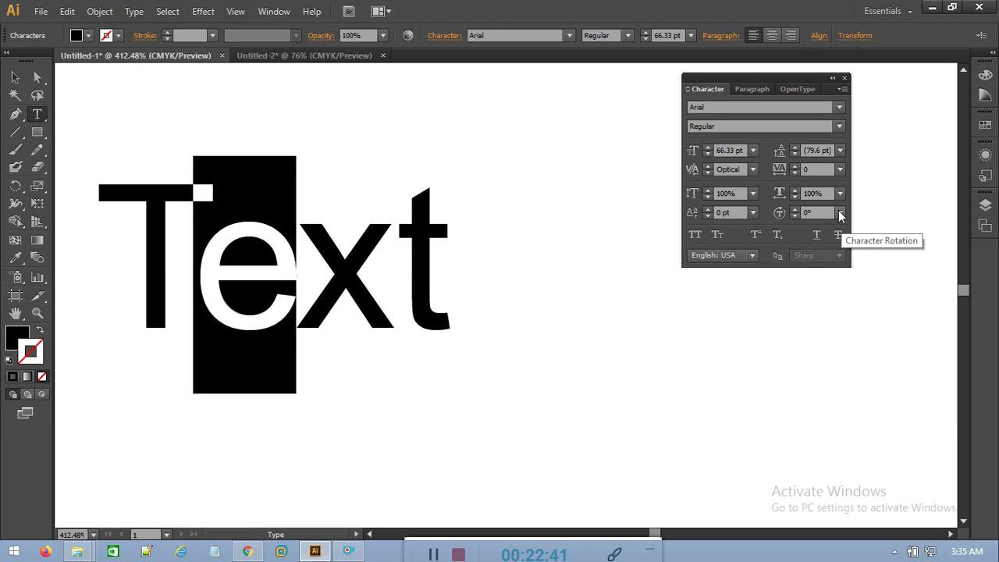
pyautogui.click(839, 212)
pyautogui.click(856, 409)
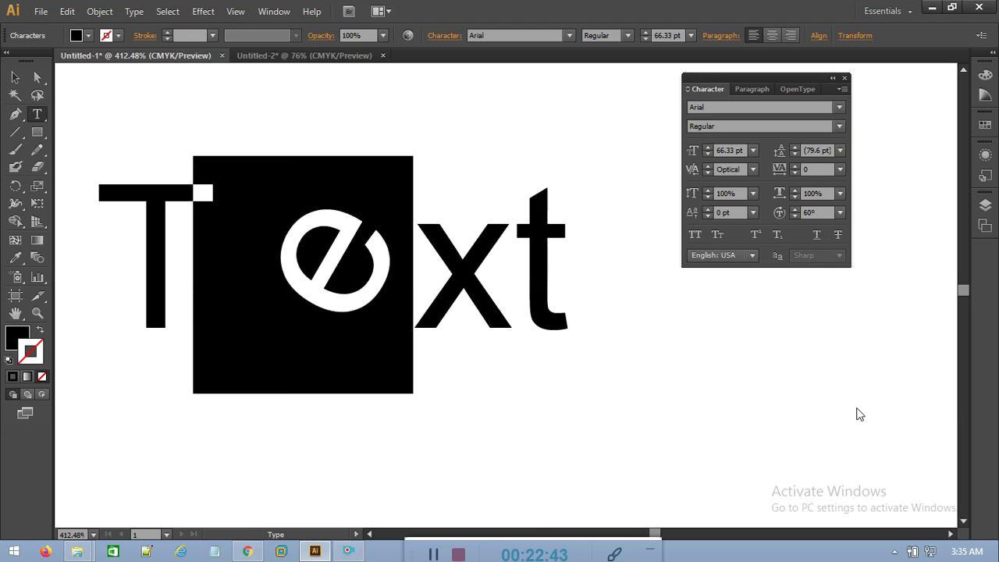
pyautogui.click(614, 174)
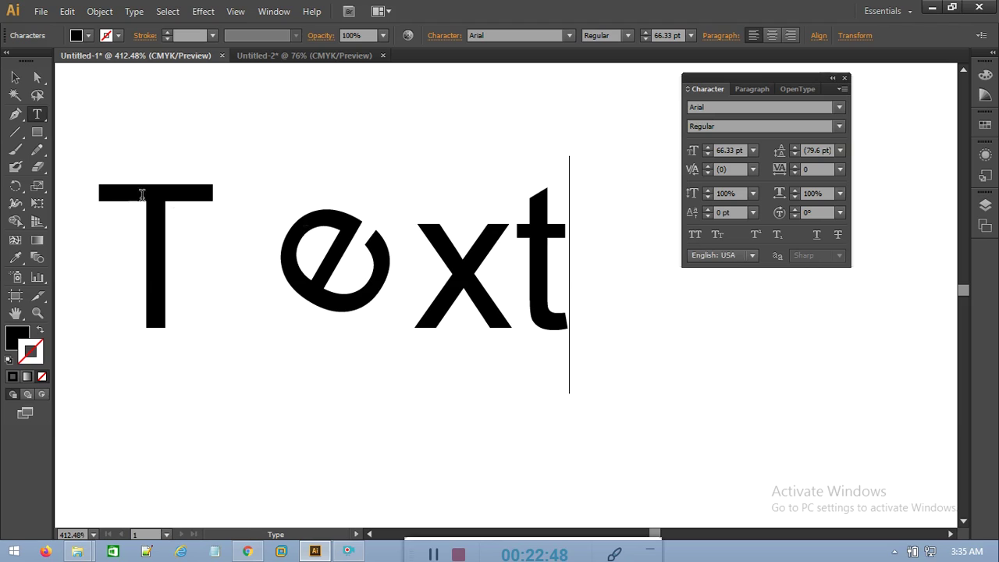
pyautogui.moveTo(370, 251); pyautogui.dragTo(302, 256)
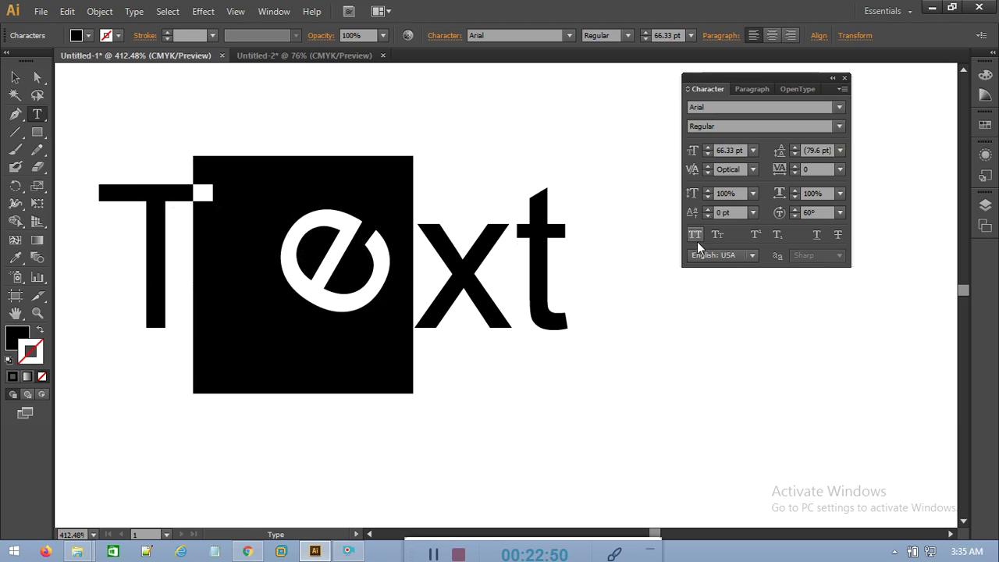
pyautogui.click(839, 212)
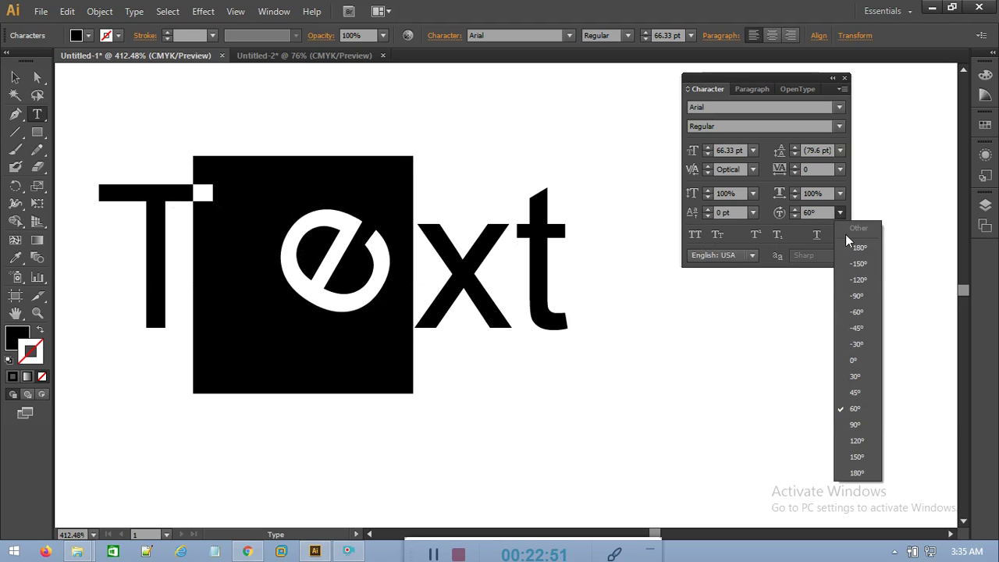
pyautogui.click(858, 328)
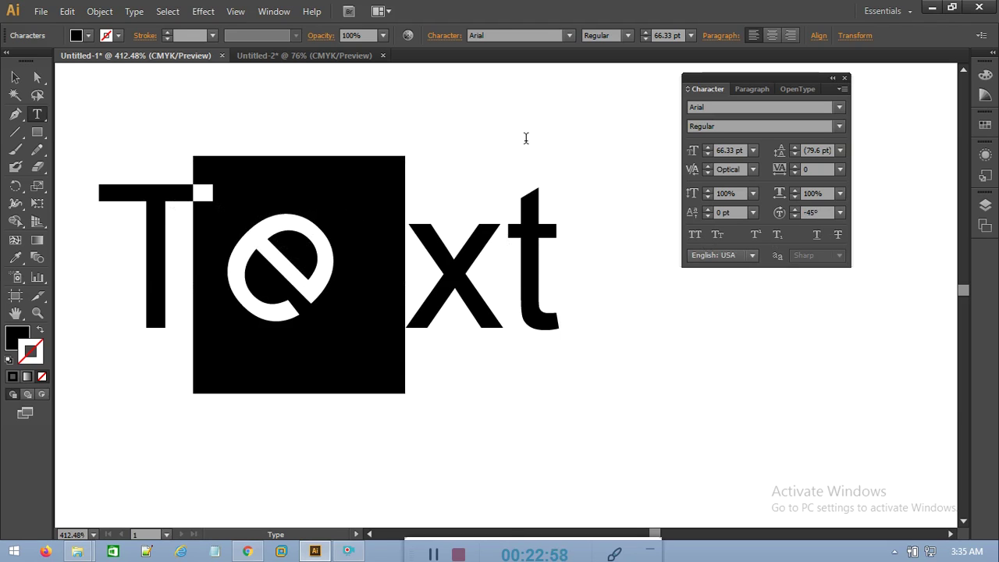
pyautogui.click(526, 138)
pyautogui.press('Escape')
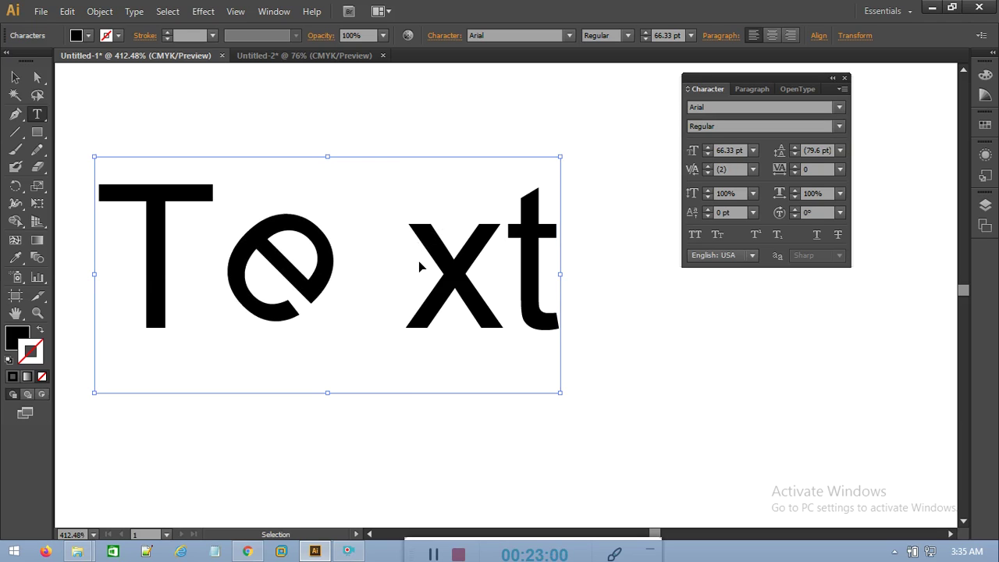
pyautogui.doubleClick(418, 267)
pyautogui.click(434, 263)
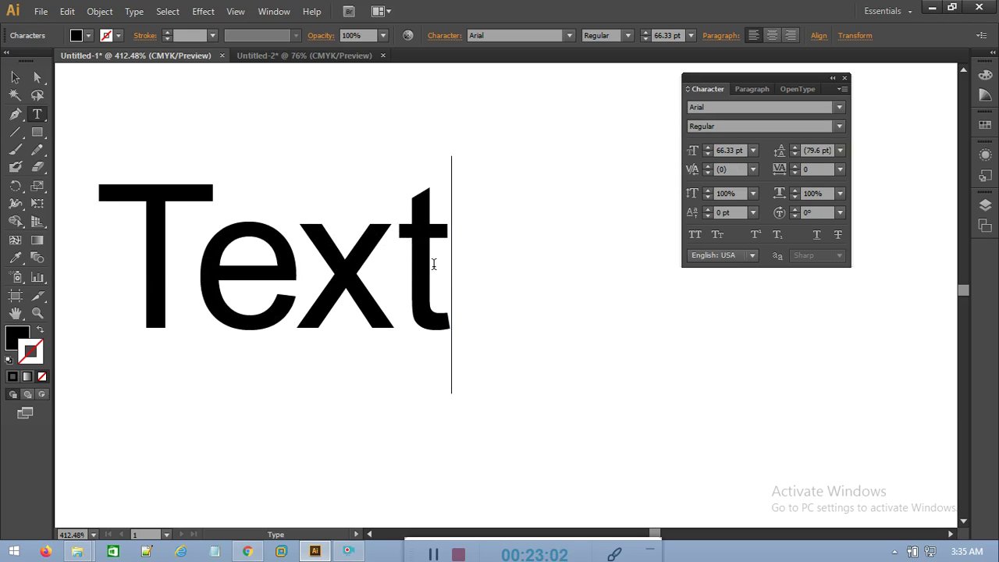
pyautogui.click(14, 78)
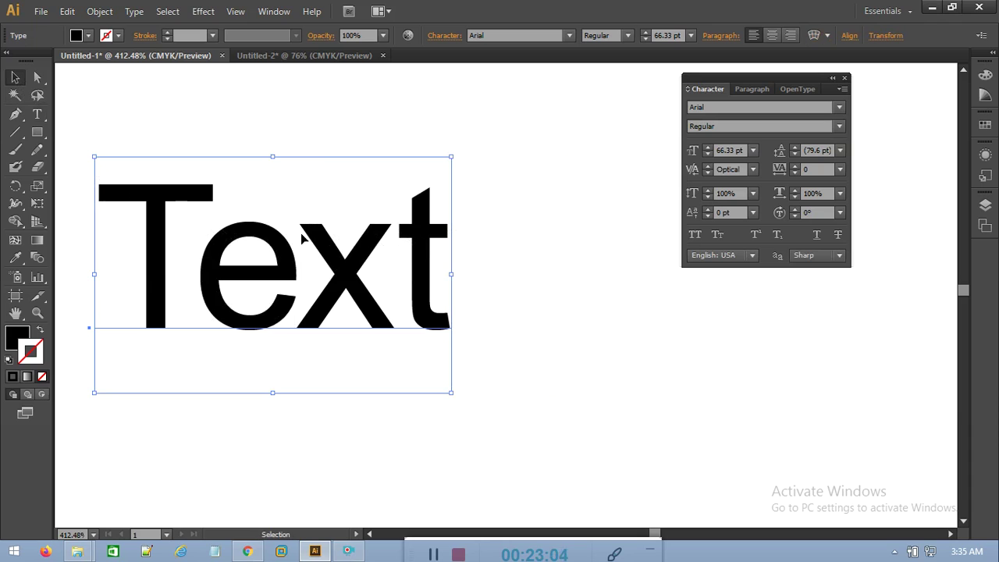
pyautogui.click(839, 213)
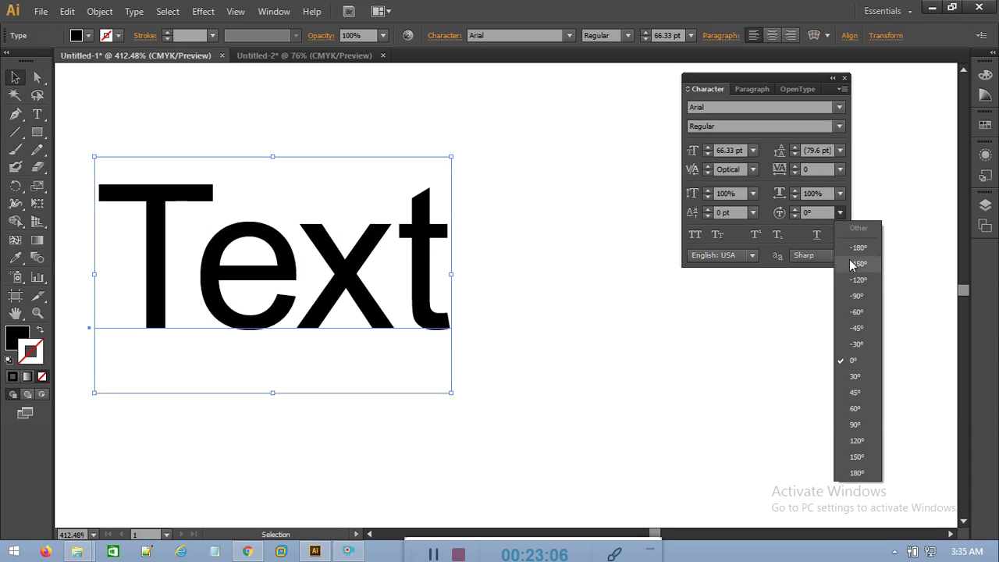
pyautogui.click(856, 329)
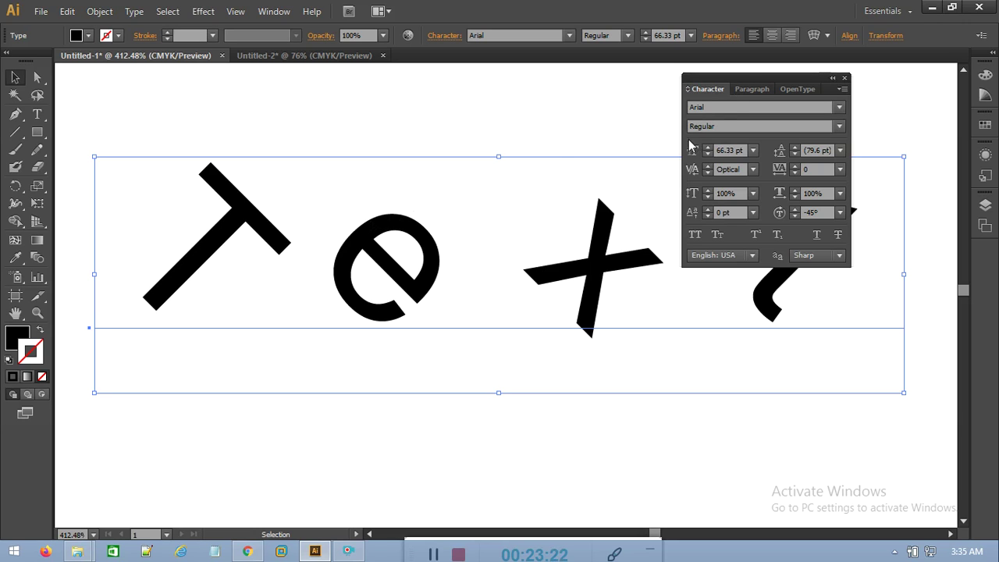
pyautogui.hotkey('ctrl', 'z')
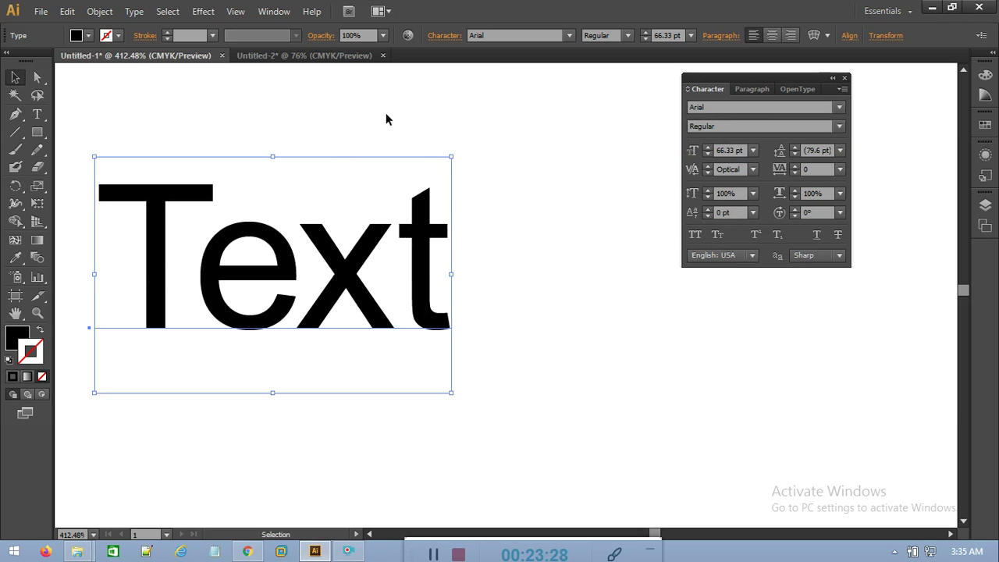
pyautogui.click(426, 552)
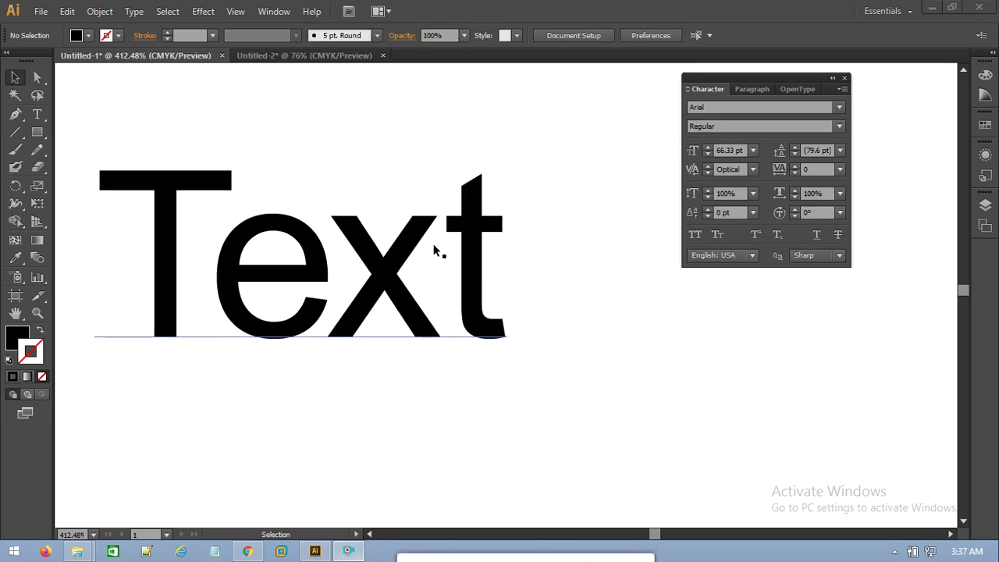
# Try All Caps and Small Caps on the Text object, turn them off, and deselect it.
pyautogui.click(280, 204)
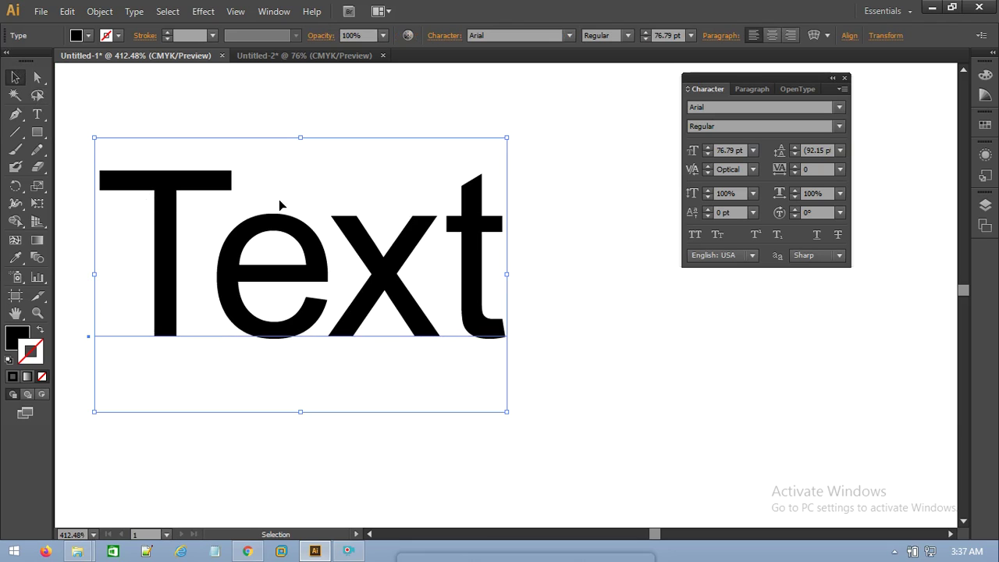
pyautogui.click(695, 234)
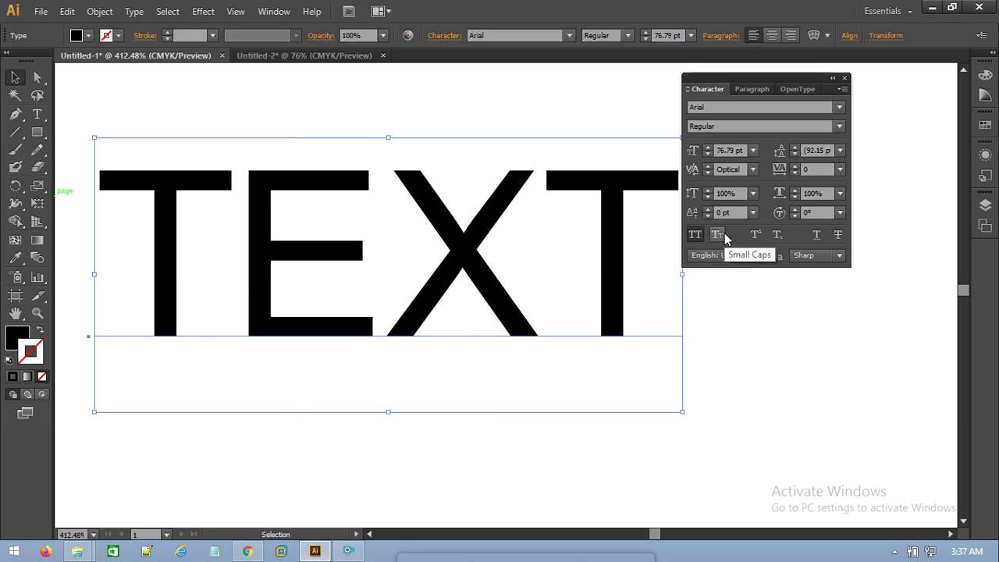
pyautogui.click(724, 233)
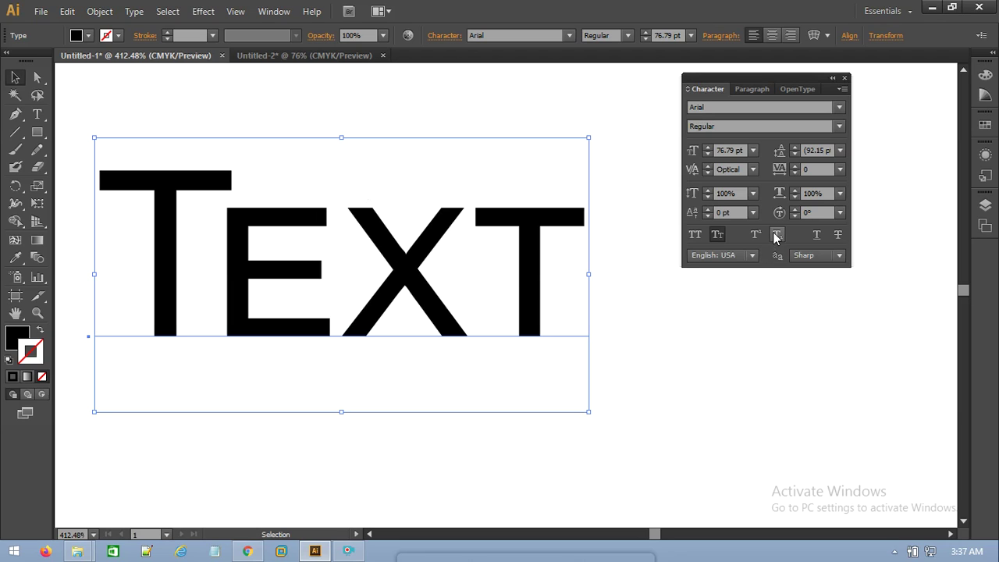
pyautogui.click(715, 234)
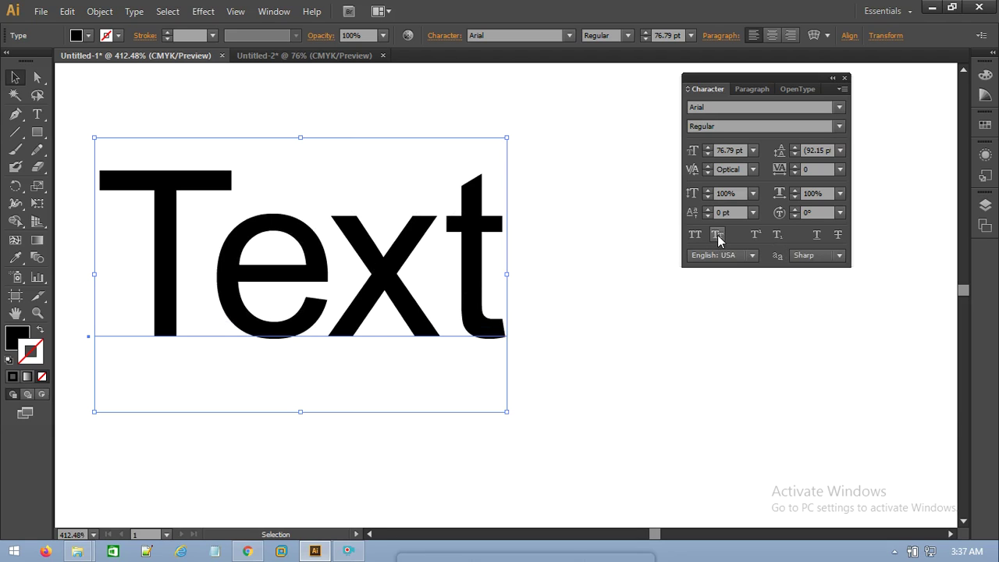
pyautogui.click(717, 235)
pyautogui.click(575, 285)
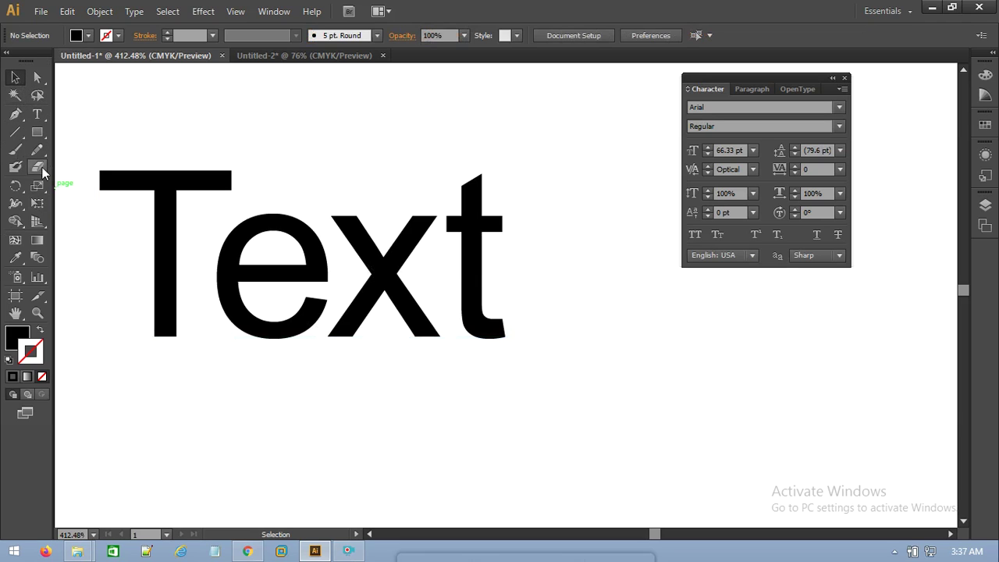
# Add new text '24' below the sample and delete the original word Text.
pyautogui.click(43, 116)
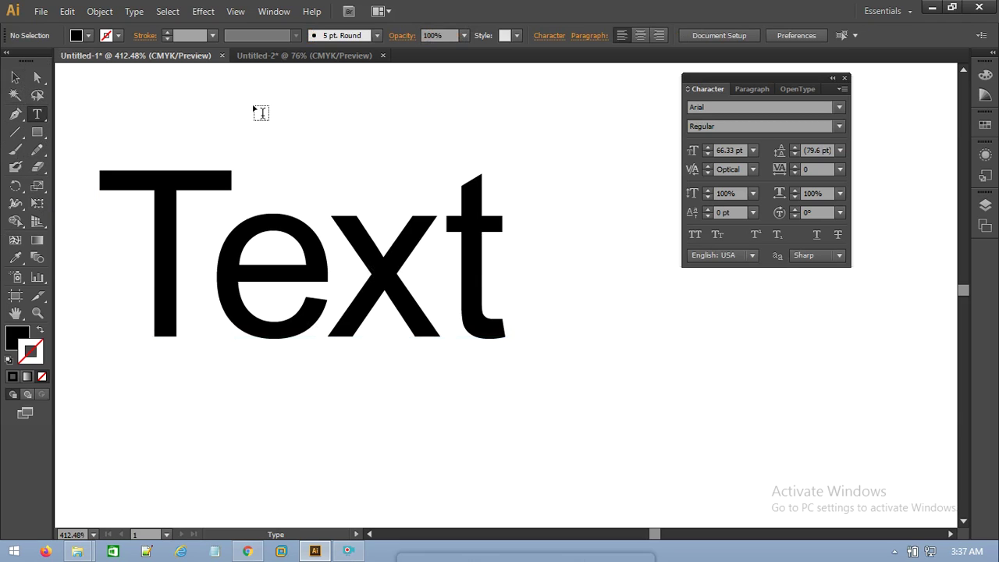
pyautogui.click(166, 437)
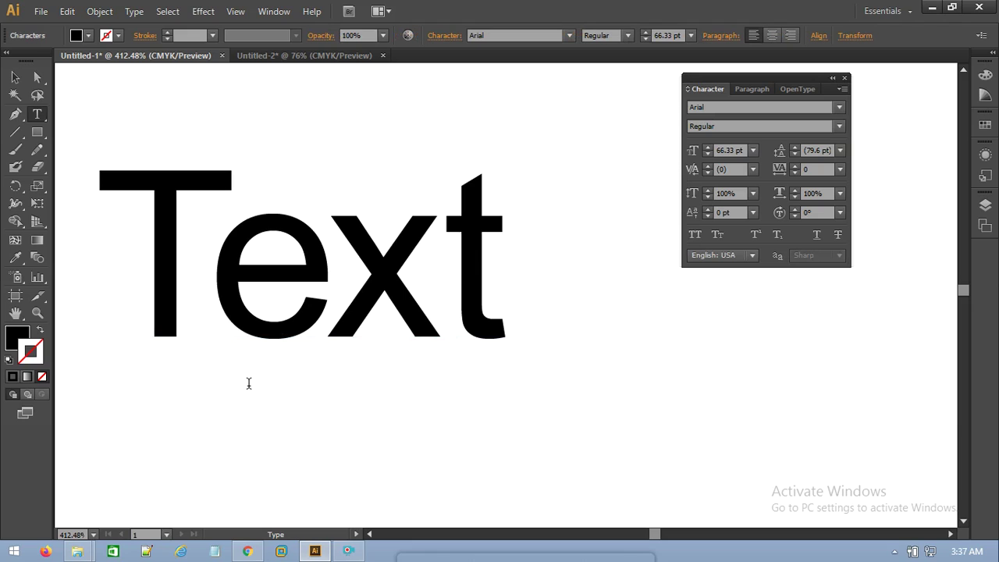
pyautogui.write('24')
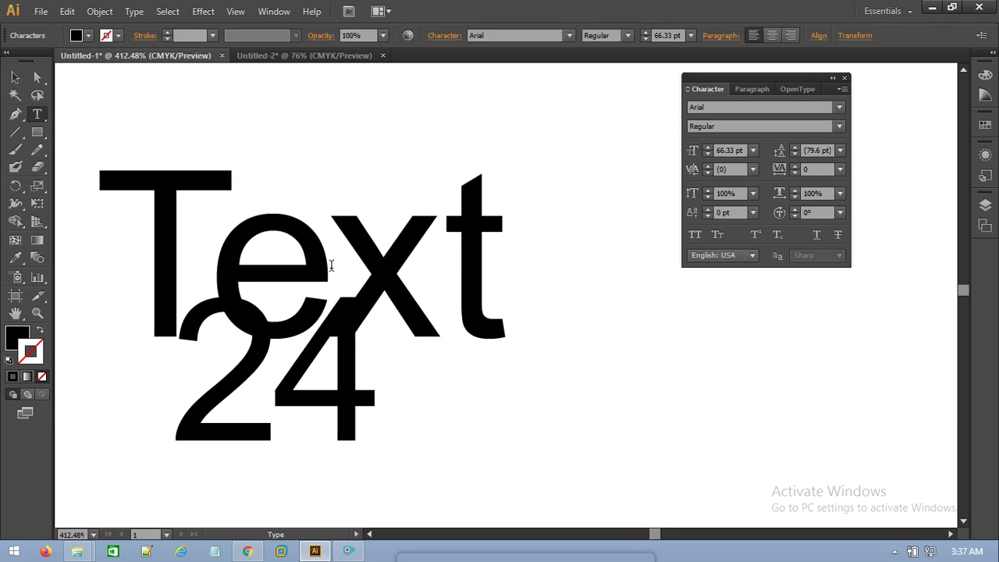
pyautogui.click(16, 78)
pyautogui.click(179, 191)
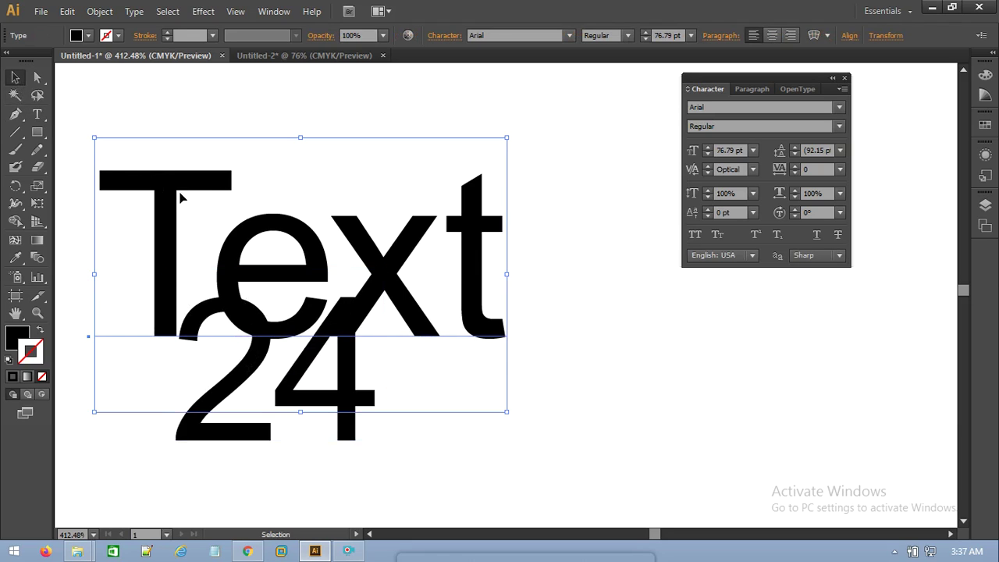
pyautogui.press('Delete')
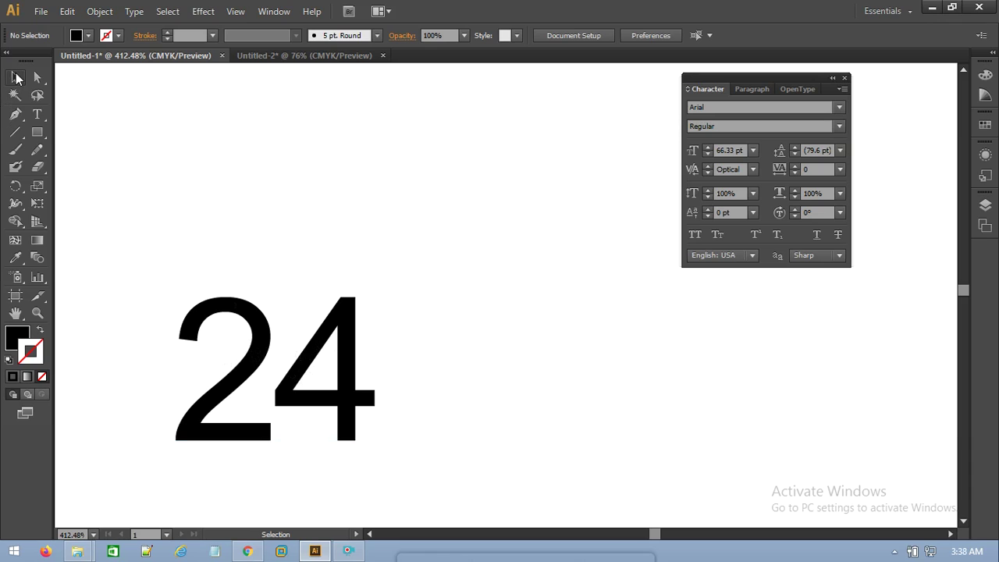
# Make the 4 superscript, then replace it with superscript 'nd' and remove that too.
pyautogui.click(38, 115)
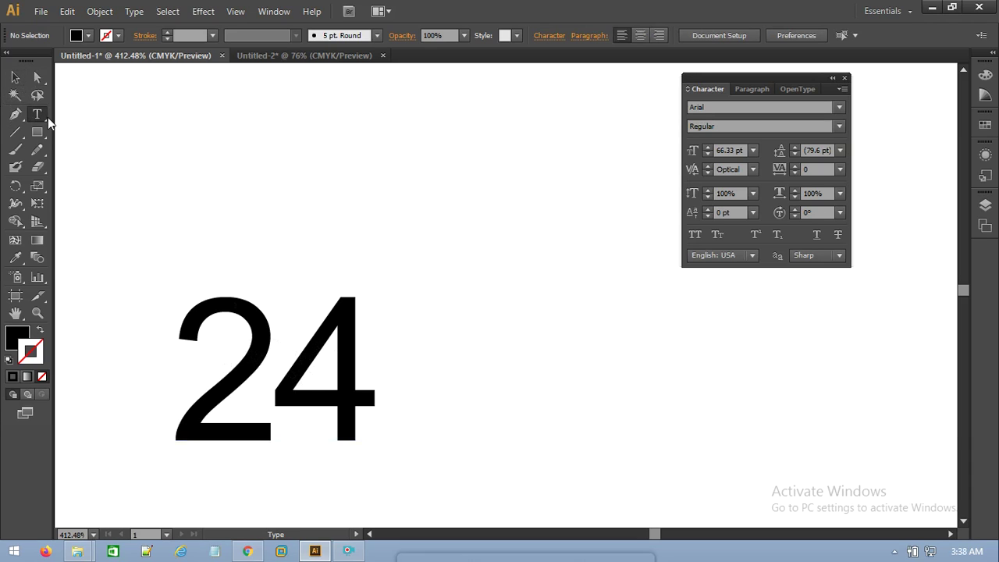
pyautogui.moveTo(298, 337); pyautogui.dragTo(411, 365)
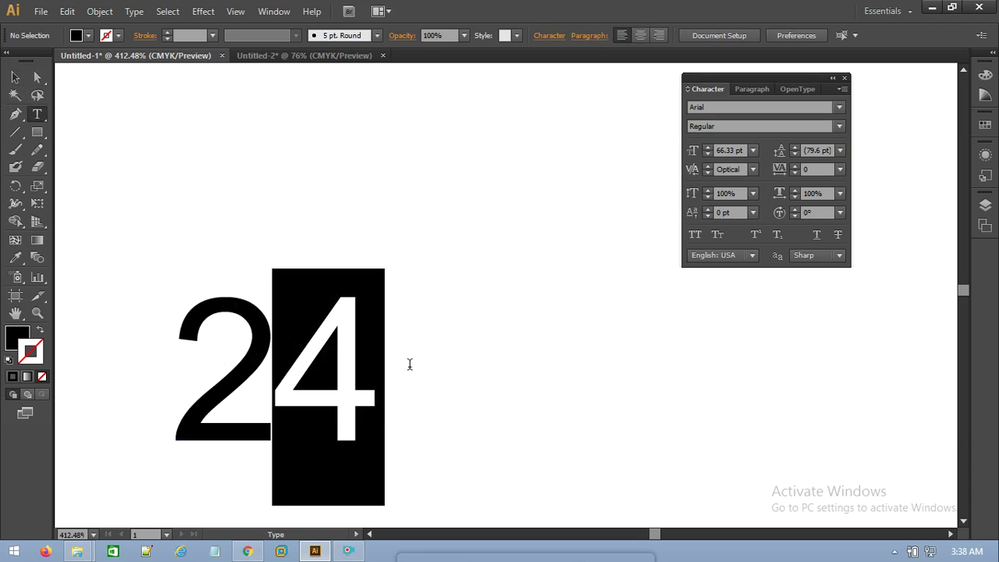
pyautogui.click(758, 234)
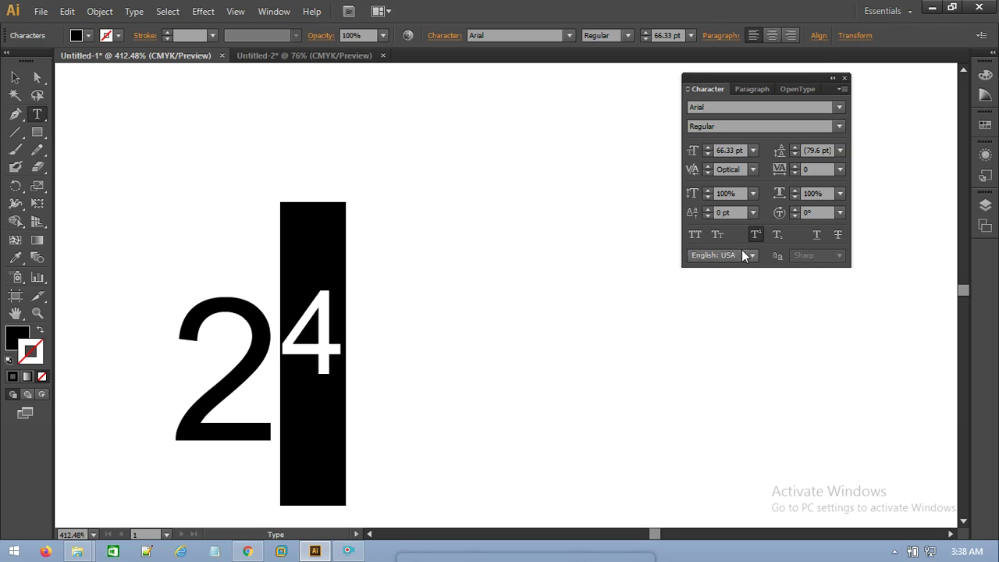
pyautogui.click(331, 348)
pyautogui.press('BackSpace')
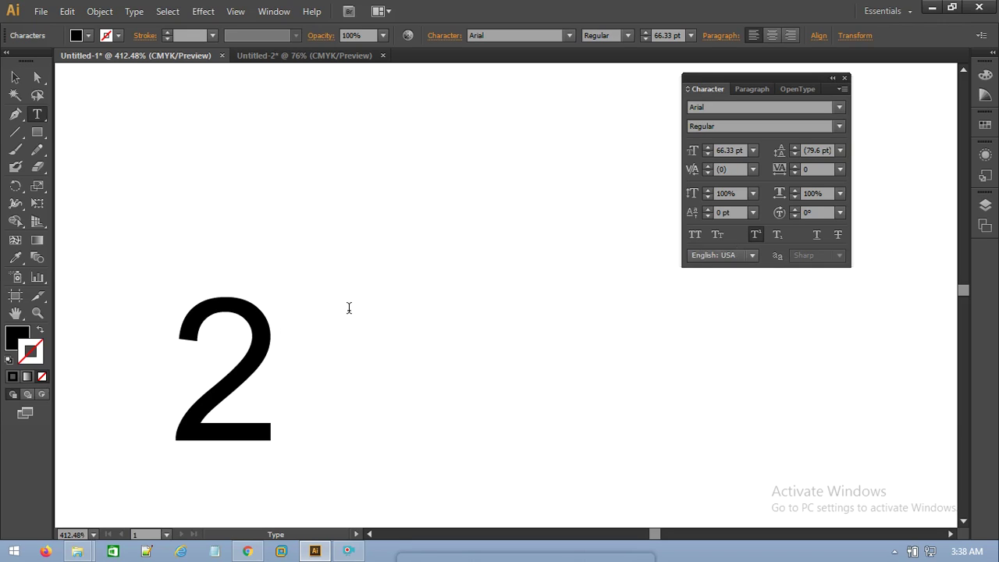
pyautogui.write('n')
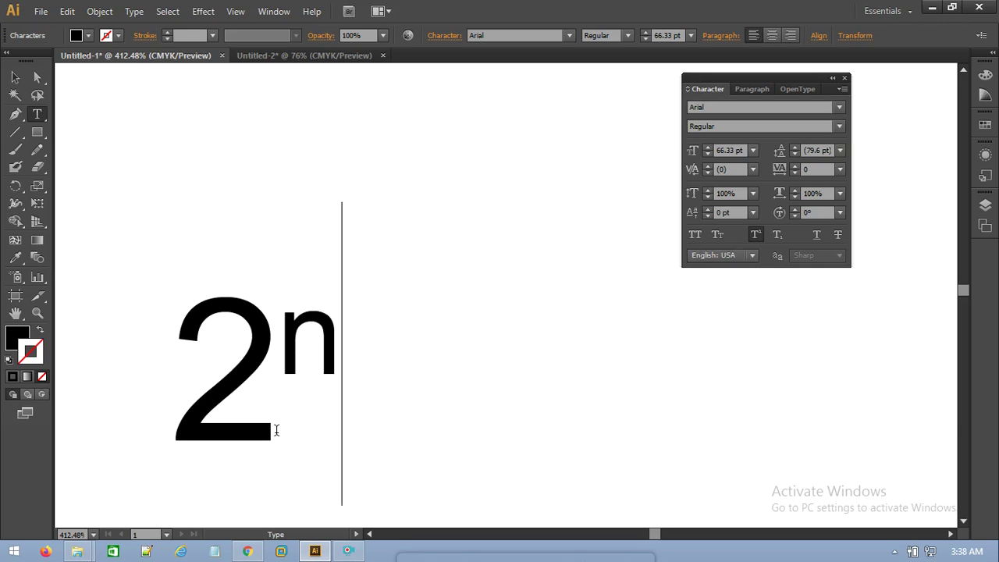
pyautogui.write('d')
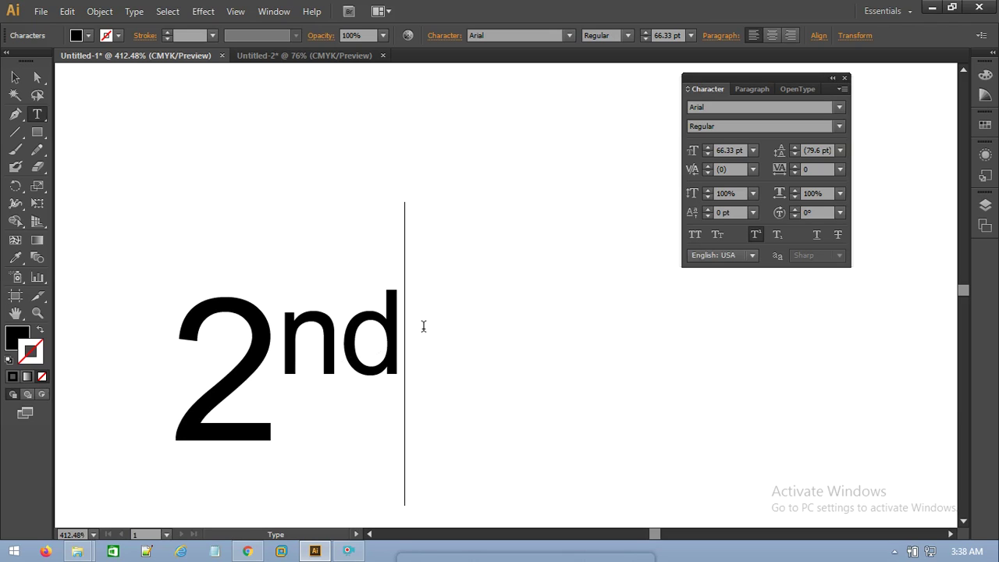
pyautogui.press('BackSpace')
pyautogui.press('BackSpace')
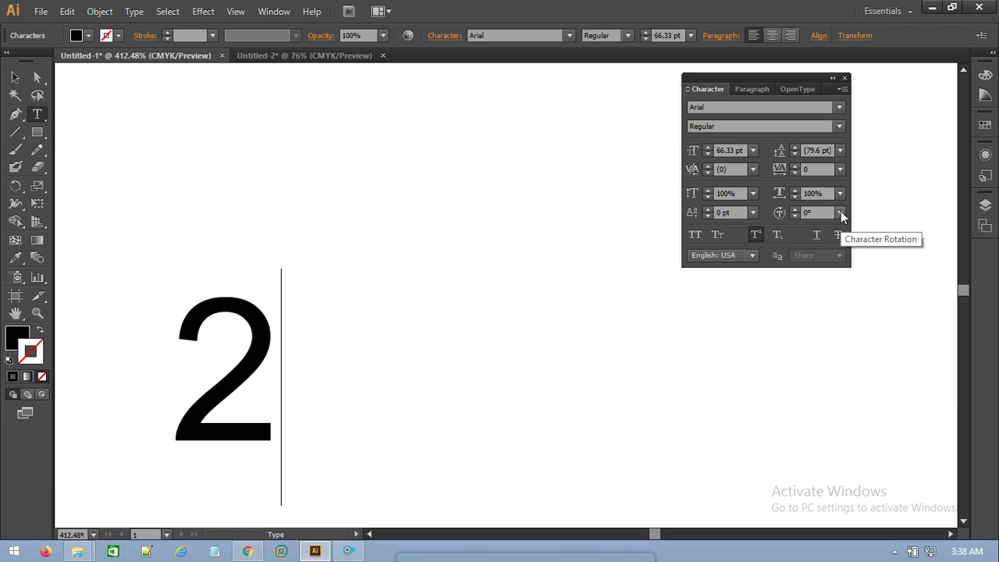
# Type subscript 'rr' and normal 'y' after the 2, then delete the whole 2rry object.
pyautogui.click(776, 235)
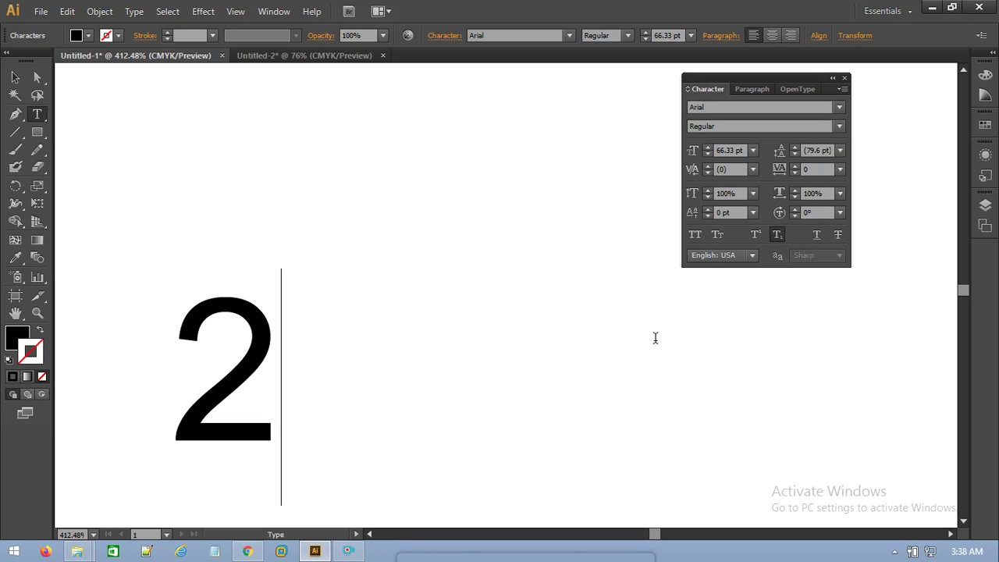
pyautogui.write('th')
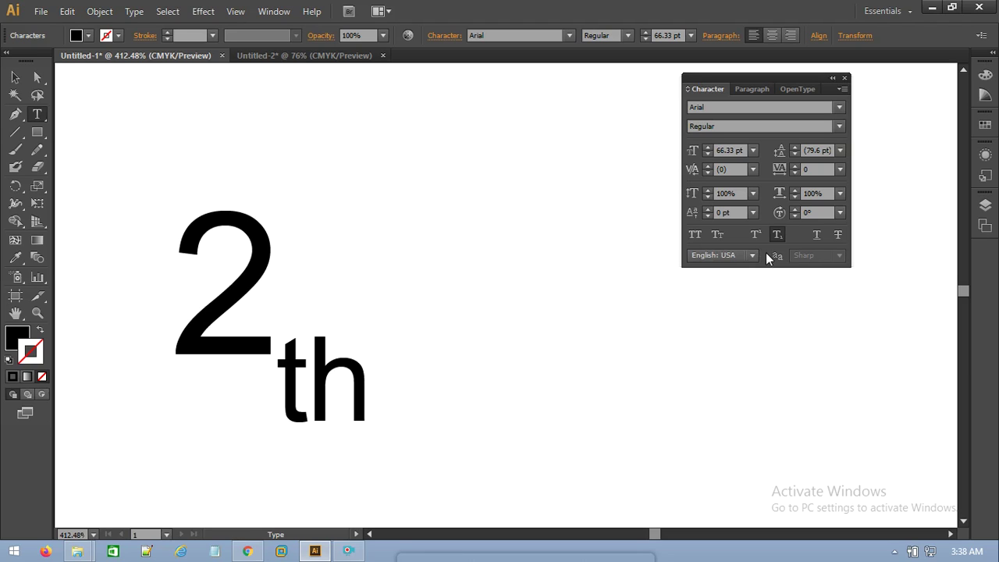
pyautogui.press('BackSpace')
pyautogui.press('BackSpace')
pyautogui.write('rr')
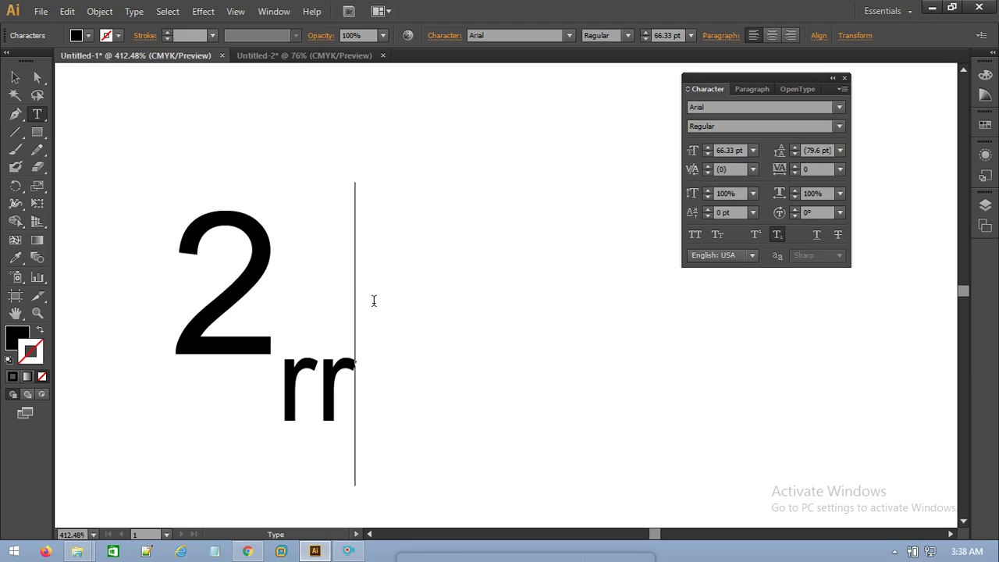
pyautogui.click(777, 235)
pyautogui.write('y')
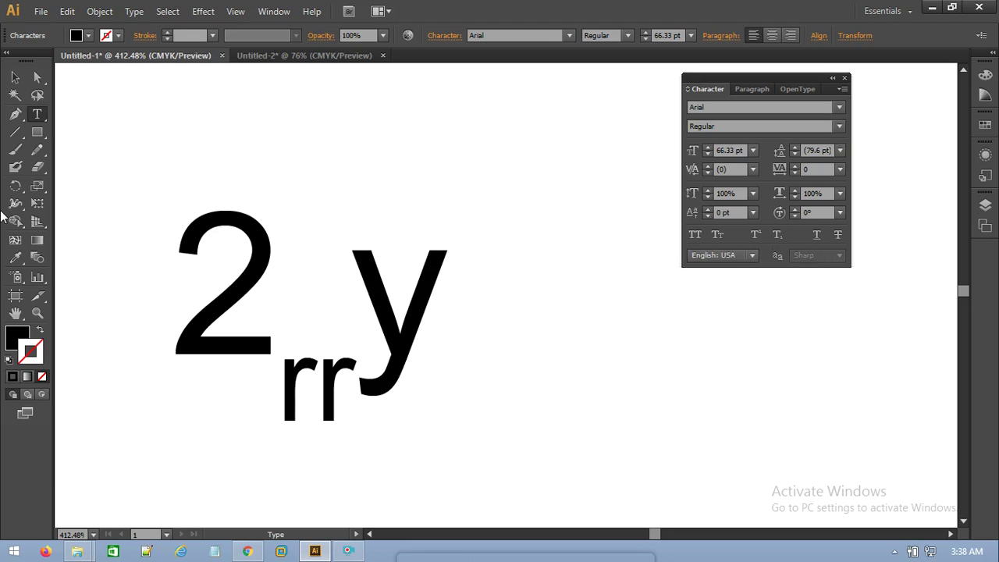
pyautogui.click(17, 76)
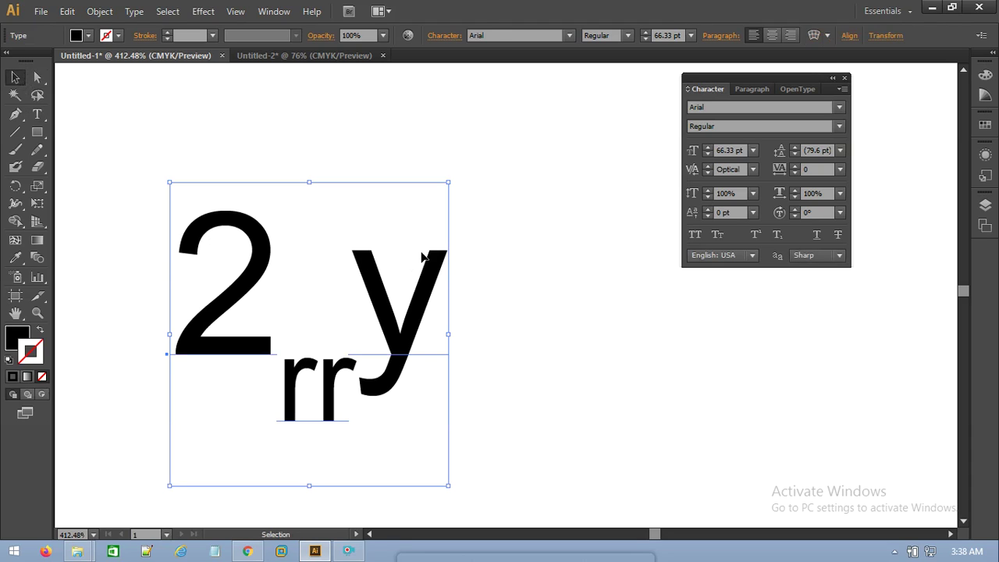
pyautogui.press('Delete')
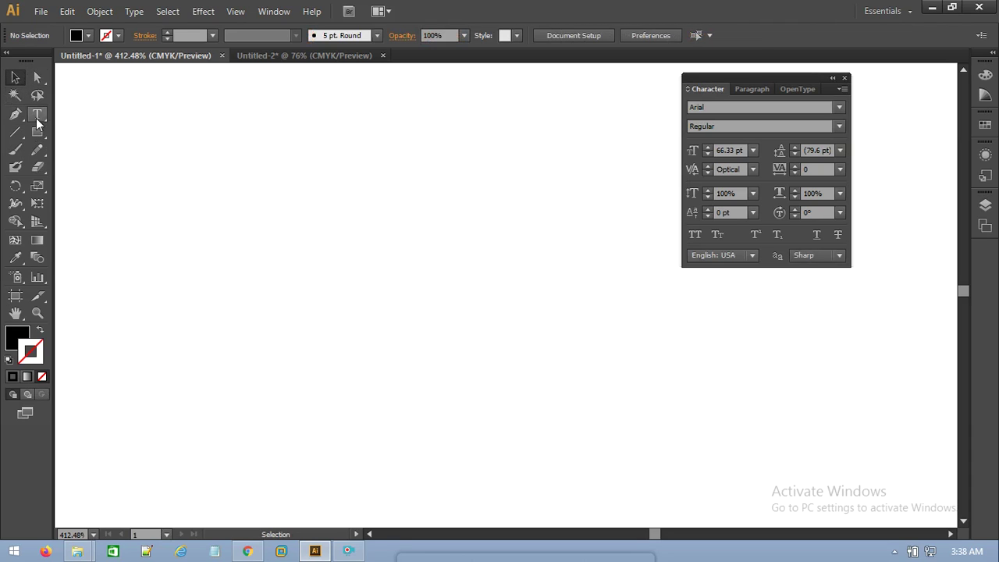
# Type the word 'hel' as new text on the empty page and select it.
pyautogui.click(37, 114)
pyautogui.click(277, 229)
pyautogui.write('hel')
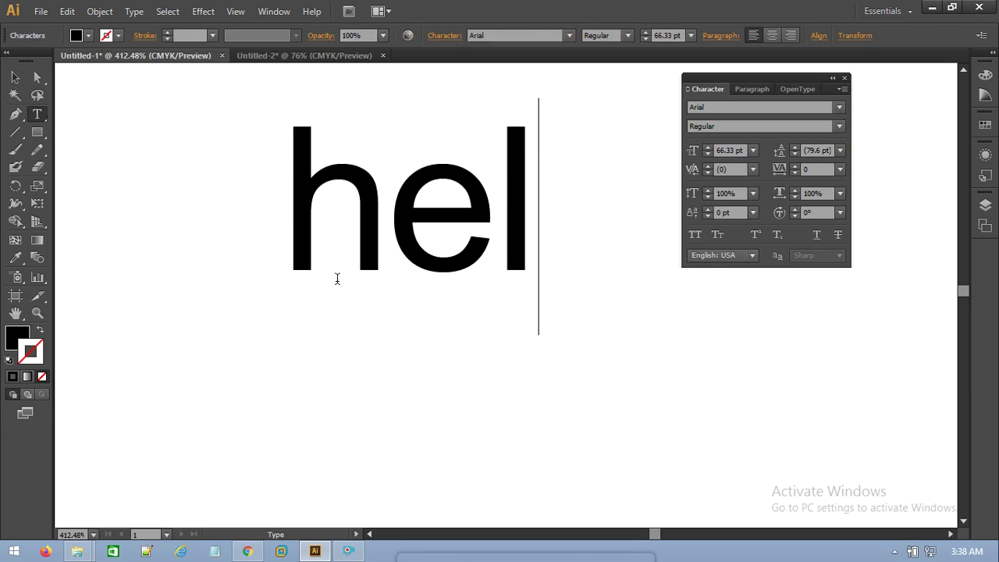
pyautogui.click(15, 78)
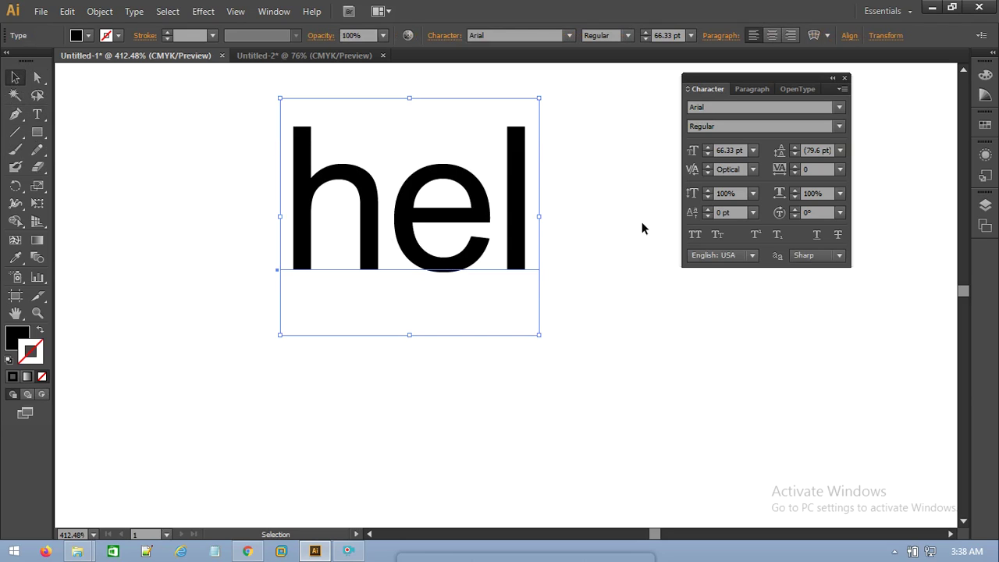
# Toggle underline and strikethrough on 'hel' and off again, then view the anti-aliasing choices.
pyautogui.click(817, 235)
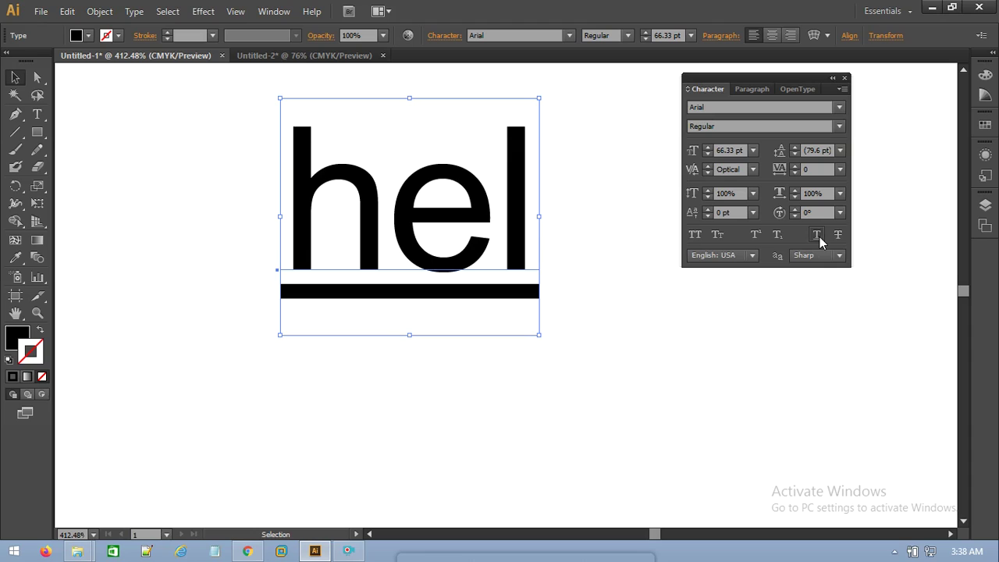
pyautogui.click(817, 234)
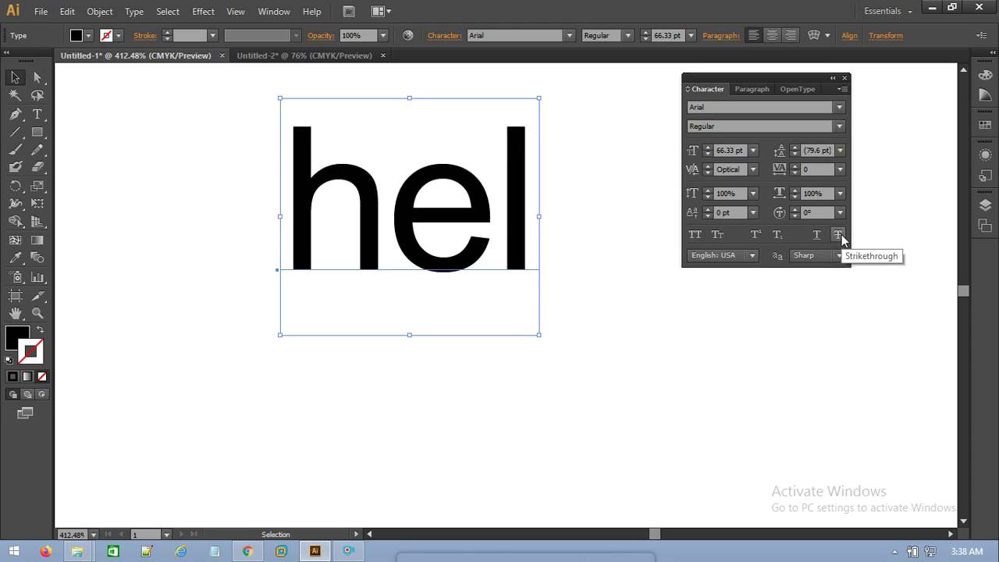
pyautogui.click(838, 235)
pyautogui.click(838, 235)
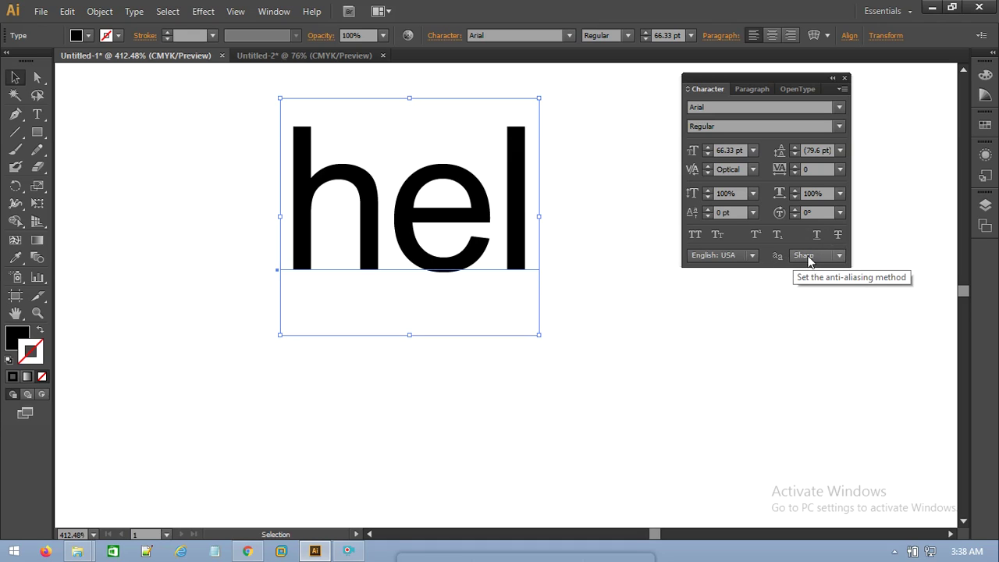
pyautogui.click(811, 254)
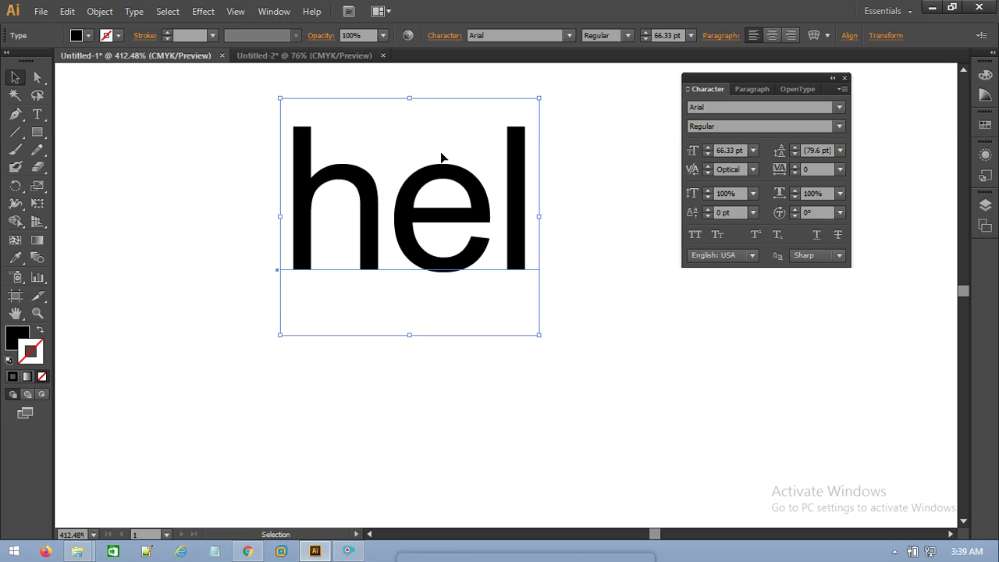
# Turn on View > Pixel Preview and deselect the hel text.
pyautogui.click(236, 11)
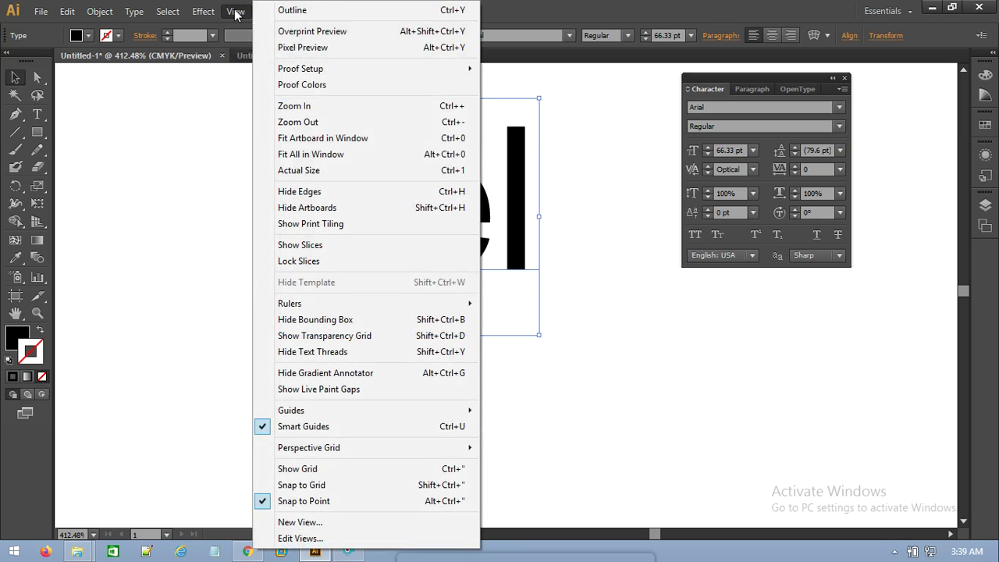
pyautogui.click(290, 43)
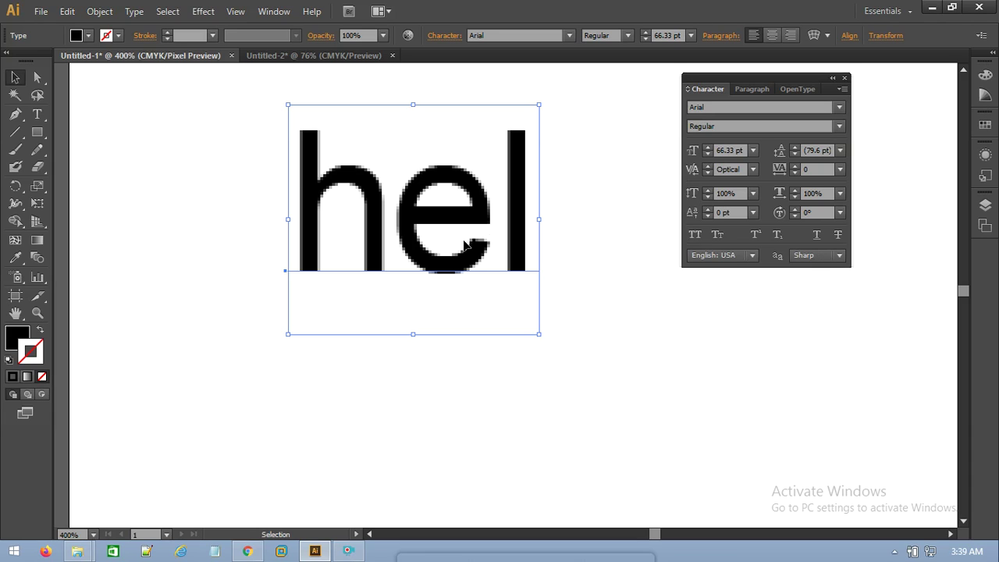
pyautogui.click(14, 74)
pyautogui.click(234, 111)
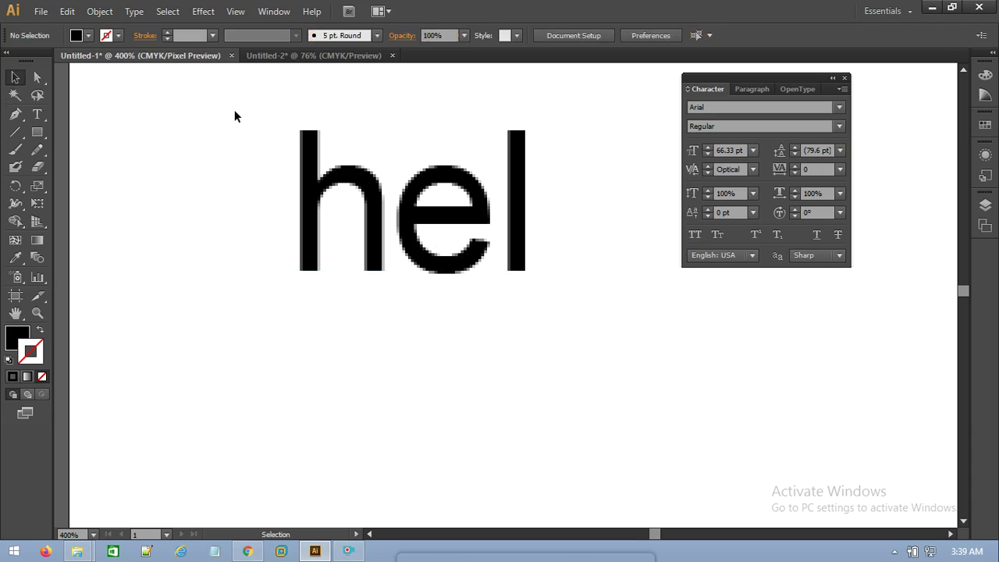
pyautogui.click(37, 312)
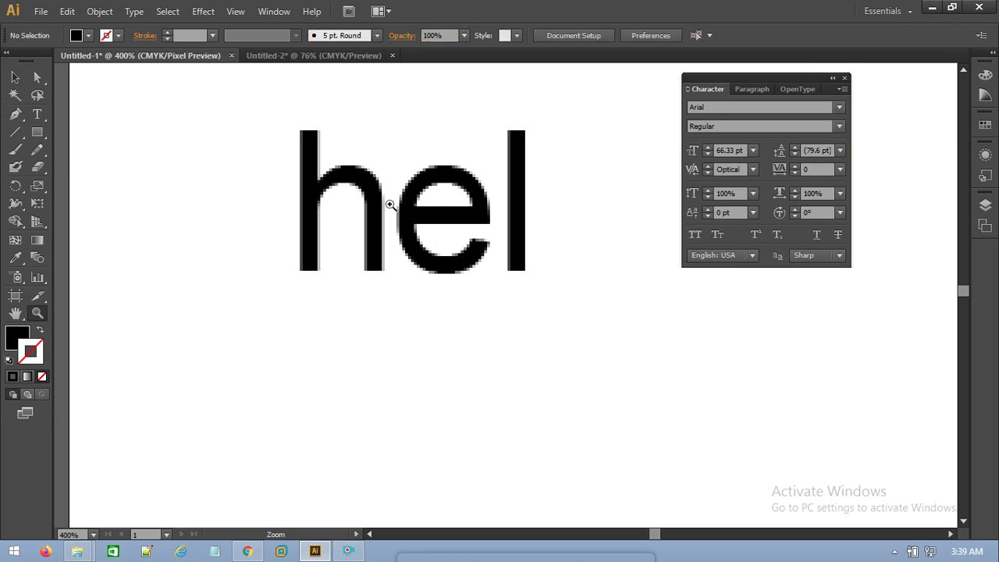
# Zoom closely into the hel text, set anti-aliasing to None, and select the text.
pyautogui.moveTo(242, 102); pyautogui.dragTo(539, 316)
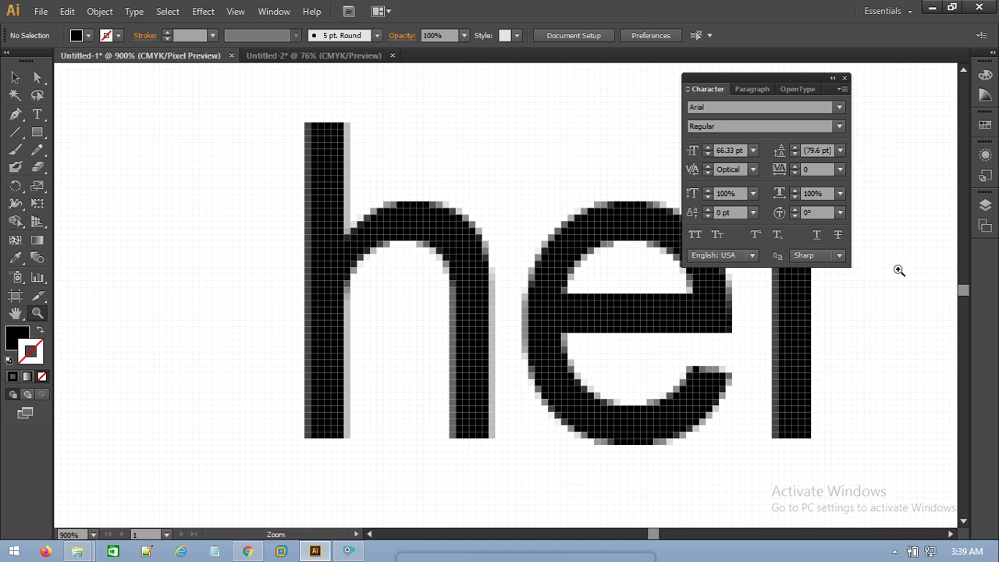
pyautogui.click(823, 252)
pyautogui.click(822, 269)
pyautogui.click(820, 256)
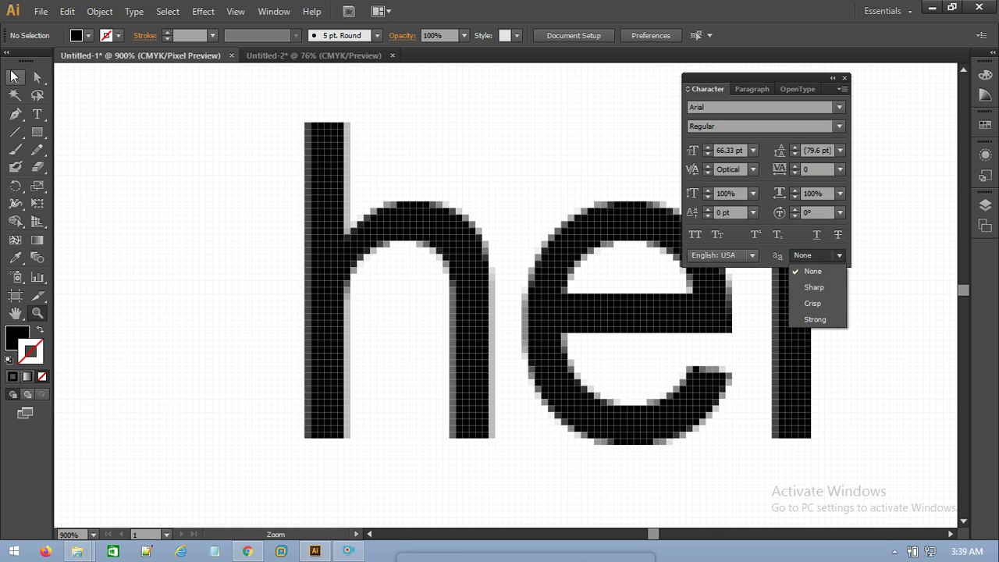
pyautogui.click(320, 187)
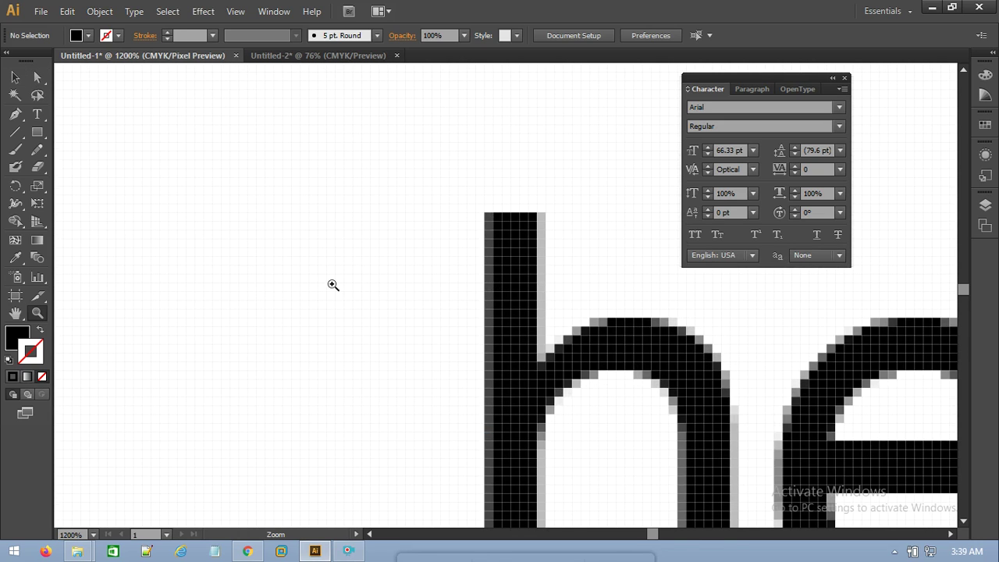
pyautogui.click(15, 77)
pyautogui.moveTo(575, 324); pyautogui.dragTo(228, 164)
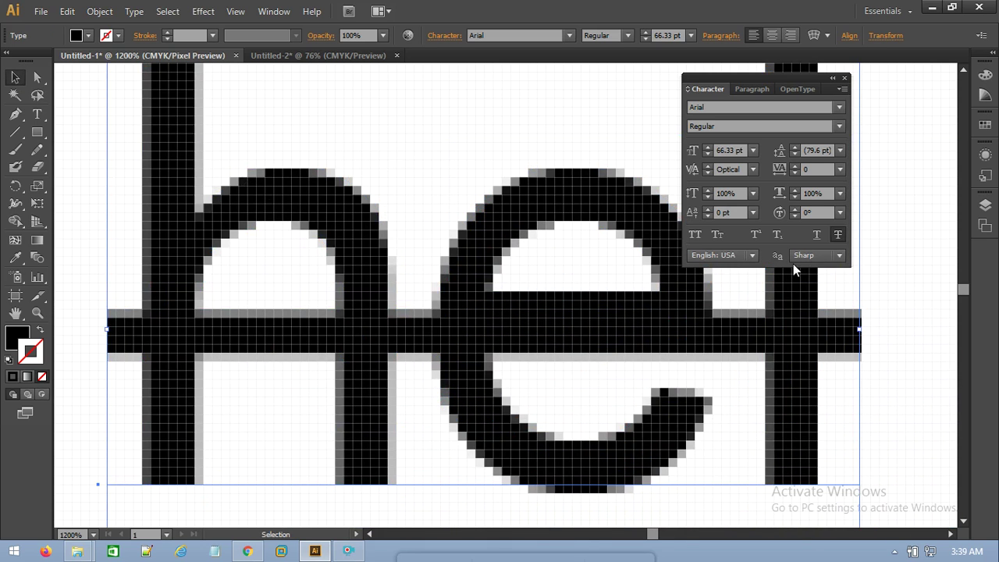
# Cycle the text's anti-aliasing through Crisp, Strong, Sharp and None, ending on Sharp.
pyautogui.click(814, 256)
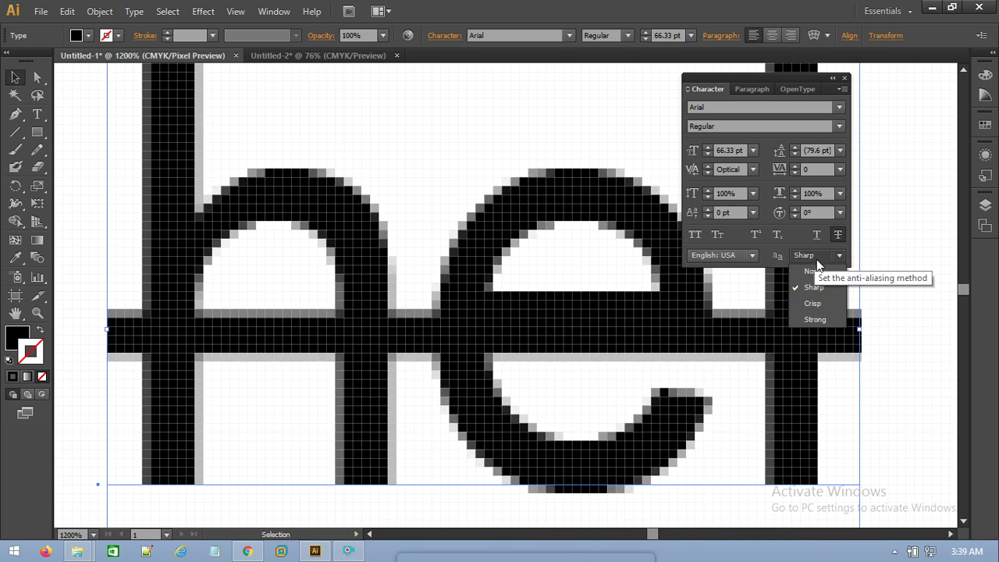
pyautogui.click(816, 304)
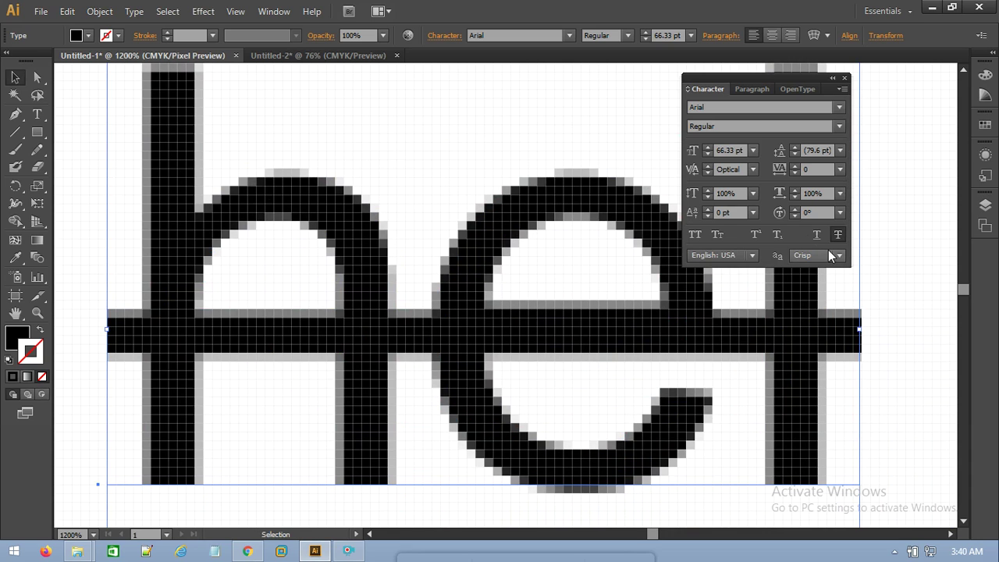
pyautogui.click(831, 256)
pyautogui.click(824, 321)
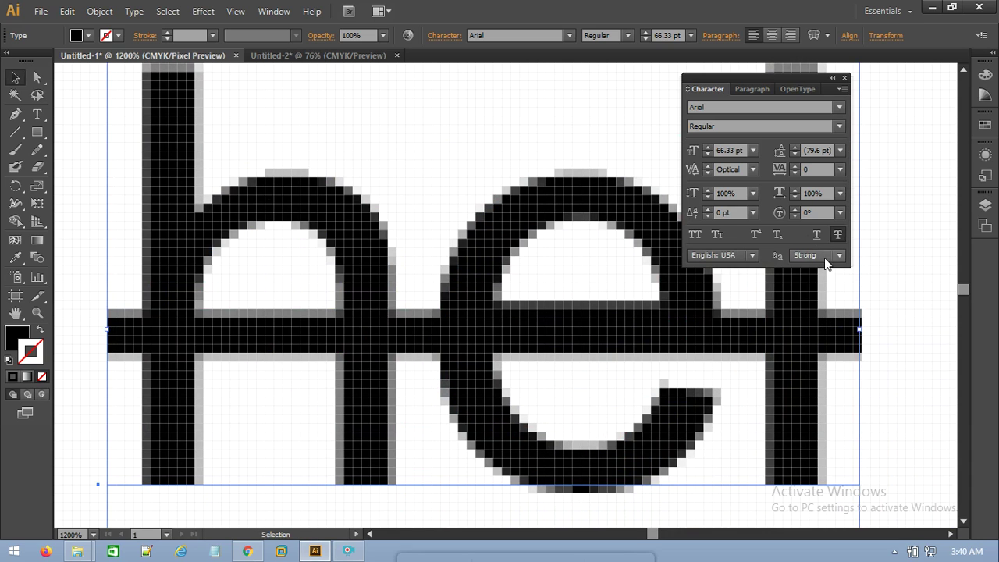
pyautogui.click(817, 257)
pyautogui.click(815, 287)
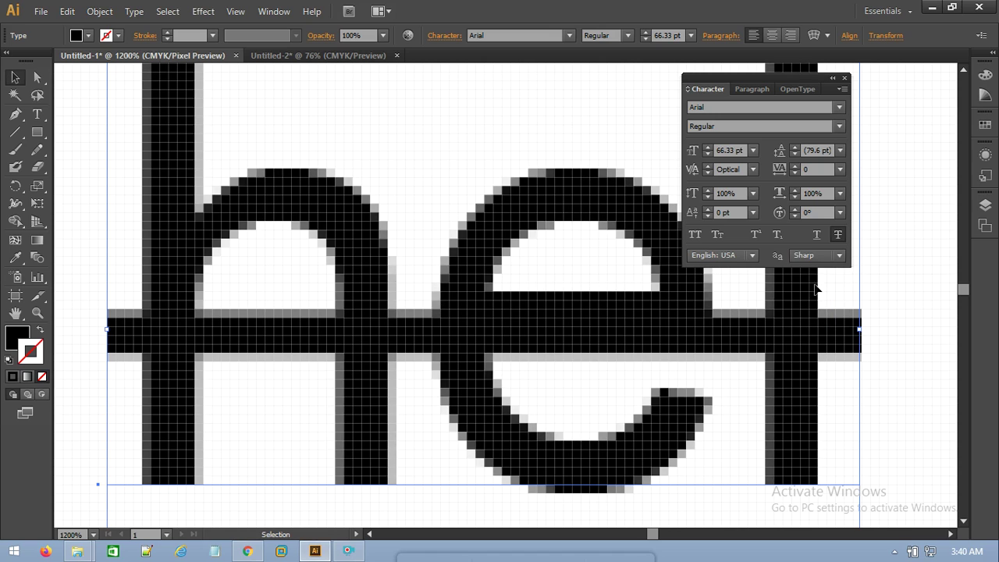
pyautogui.click(825, 255)
pyautogui.click(815, 271)
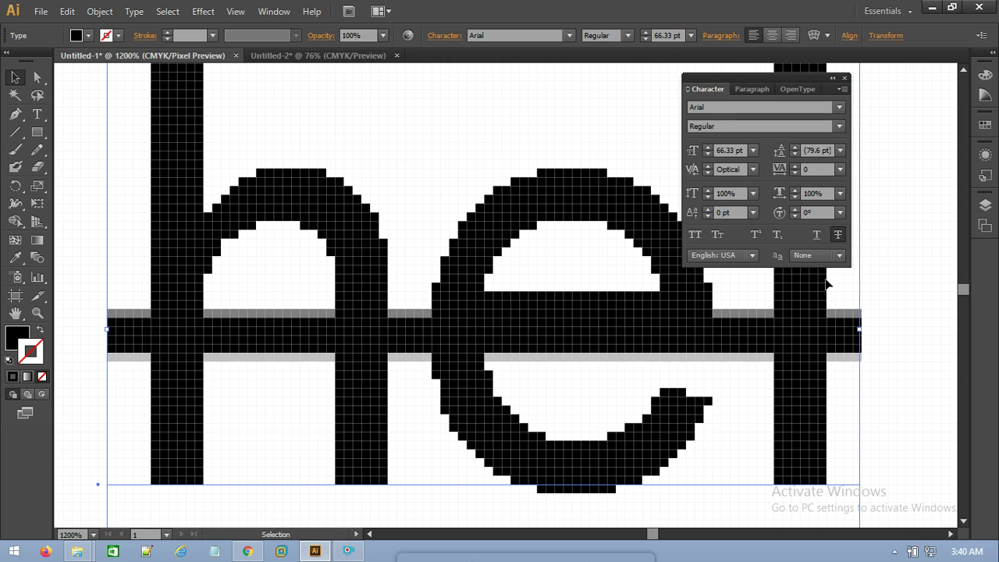
pyautogui.click(817, 255)
pyautogui.click(814, 287)
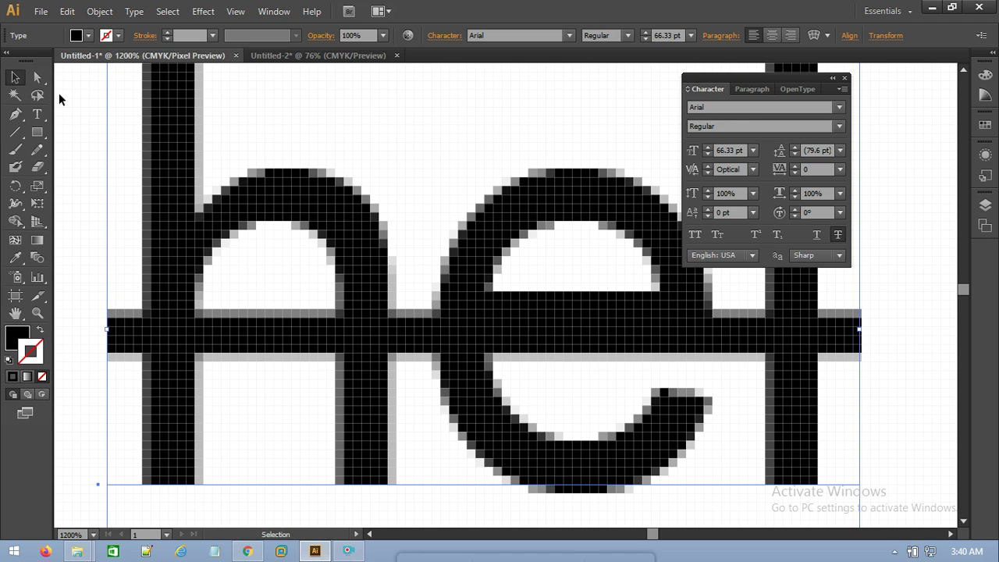
# Close the Untitled-1 sample document without saving changes.
pyautogui.click(16, 78)
pyautogui.click(232, 56)
pyautogui.click(564, 301)
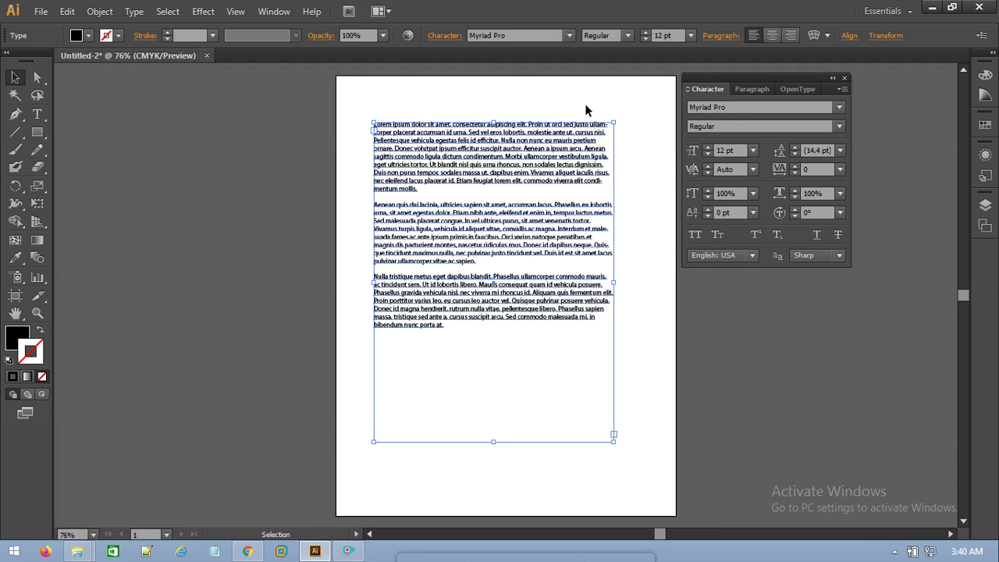
# Zoom in on the lorem ipsum block, select its frame, and show the Paragraph panel.
pyautogui.click(577, 103)
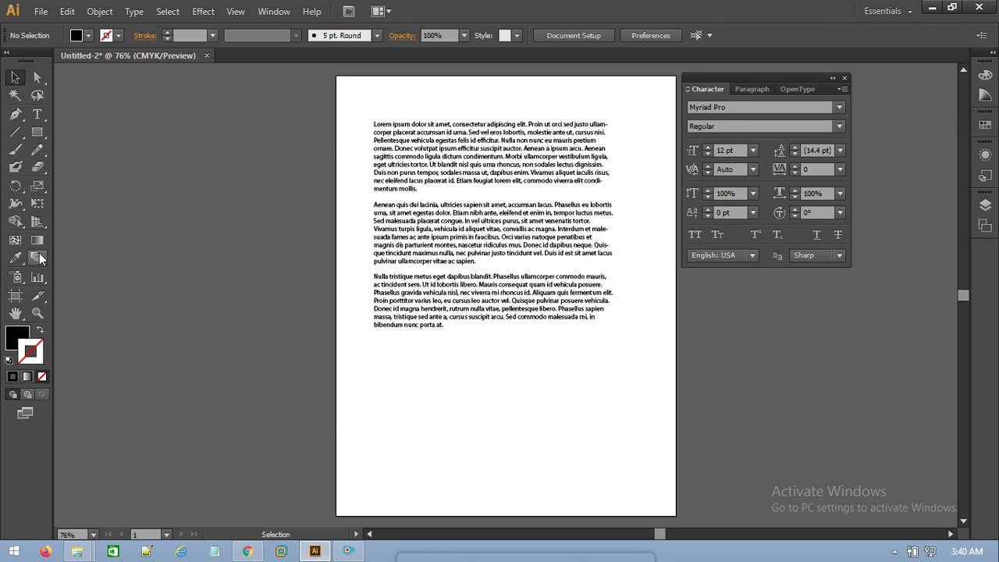
pyautogui.click(37, 312)
pyautogui.moveTo(356, 98); pyautogui.dragTo(662, 464)
pyautogui.moveTo(313, 79); pyautogui.dragTo(671, 420)
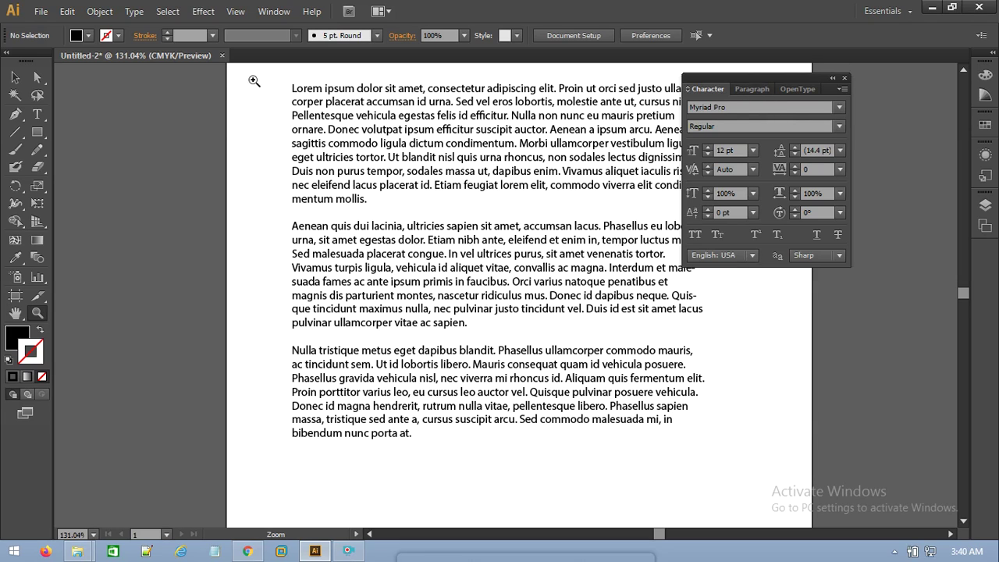
pyautogui.click(13, 78)
pyautogui.click(384, 111)
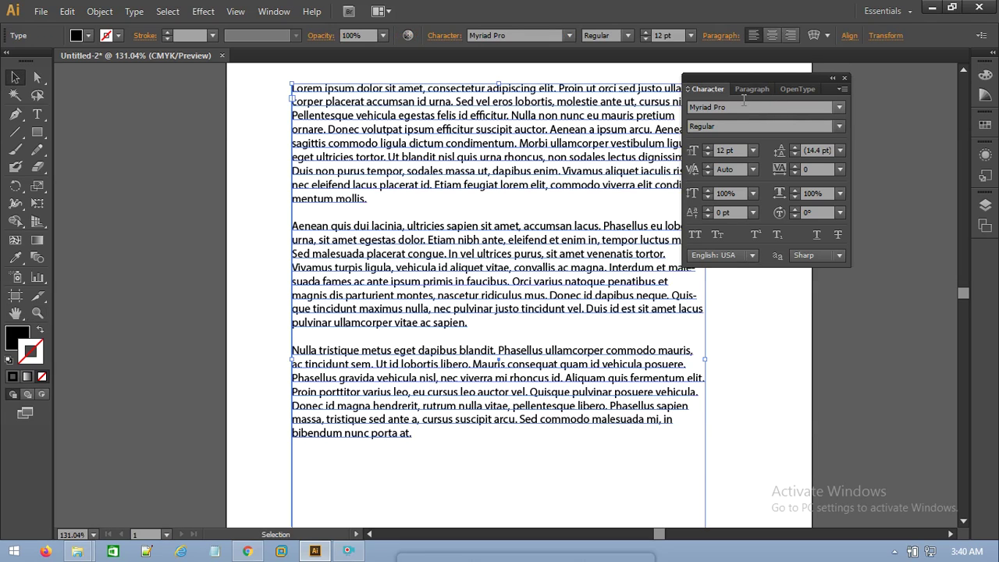
pyautogui.moveTo(756, 78); pyautogui.dragTo(863, 74)
pyautogui.click(858, 86)
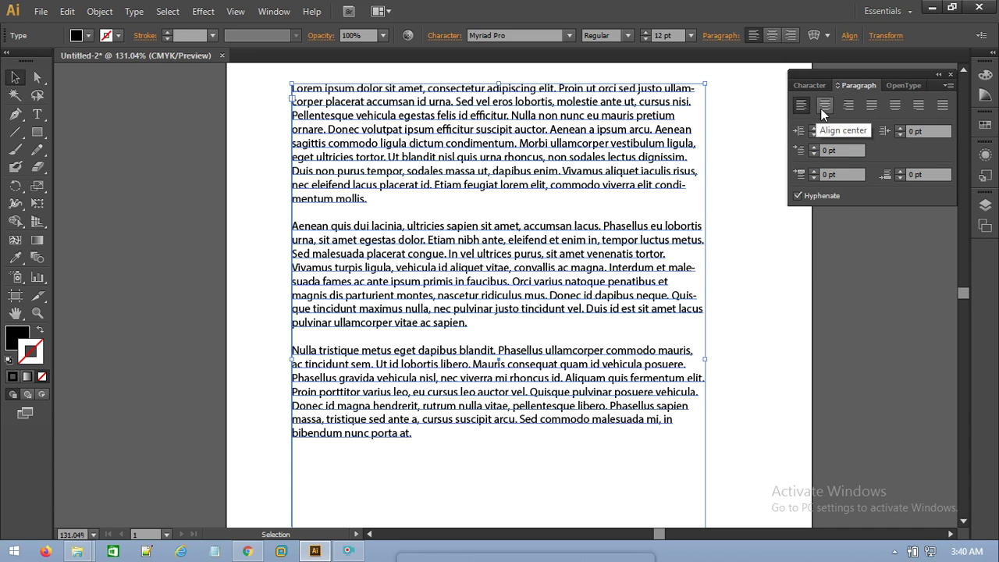
pyautogui.click(823, 105)
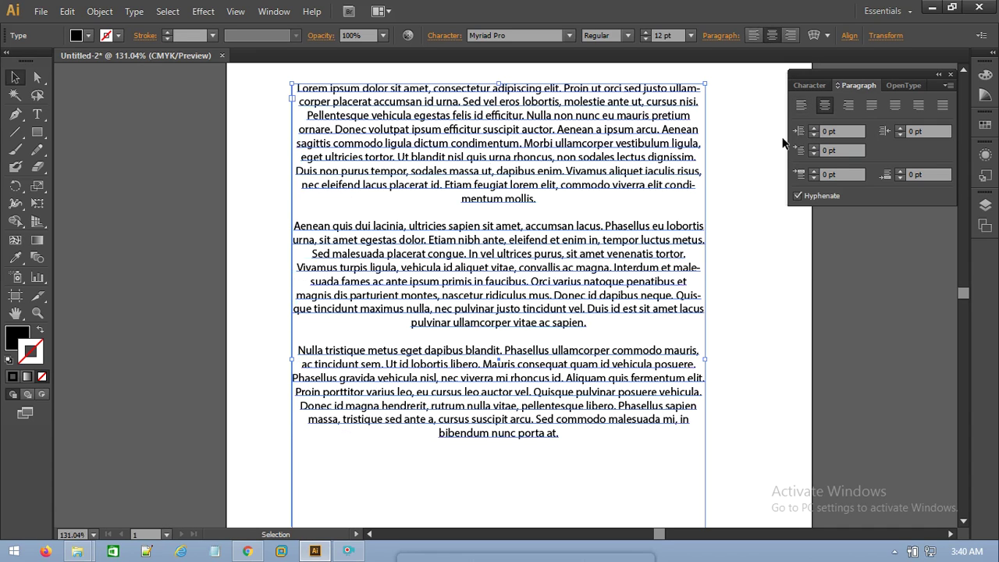
pyautogui.click(848, 105)
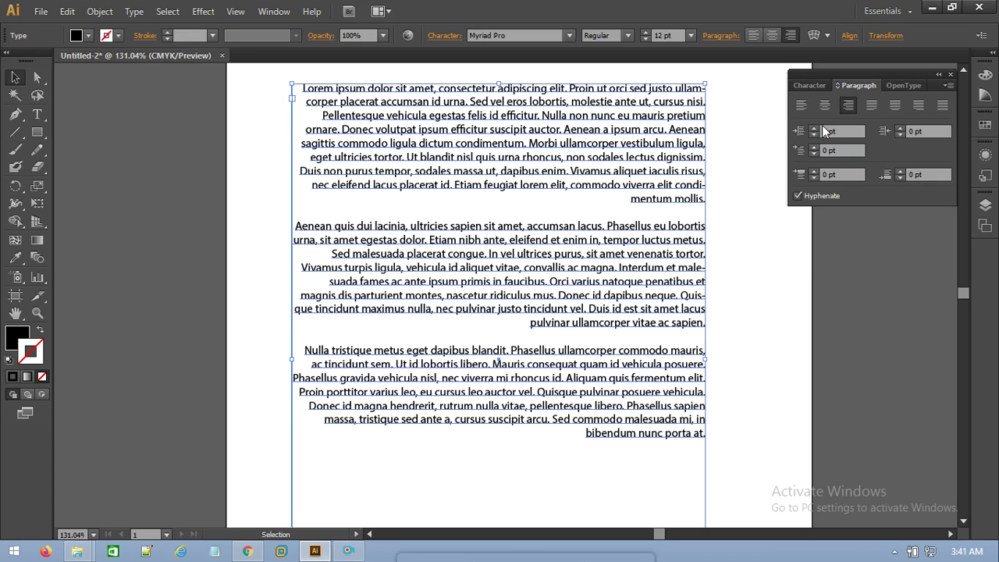
pyautogui.click(872, 106)
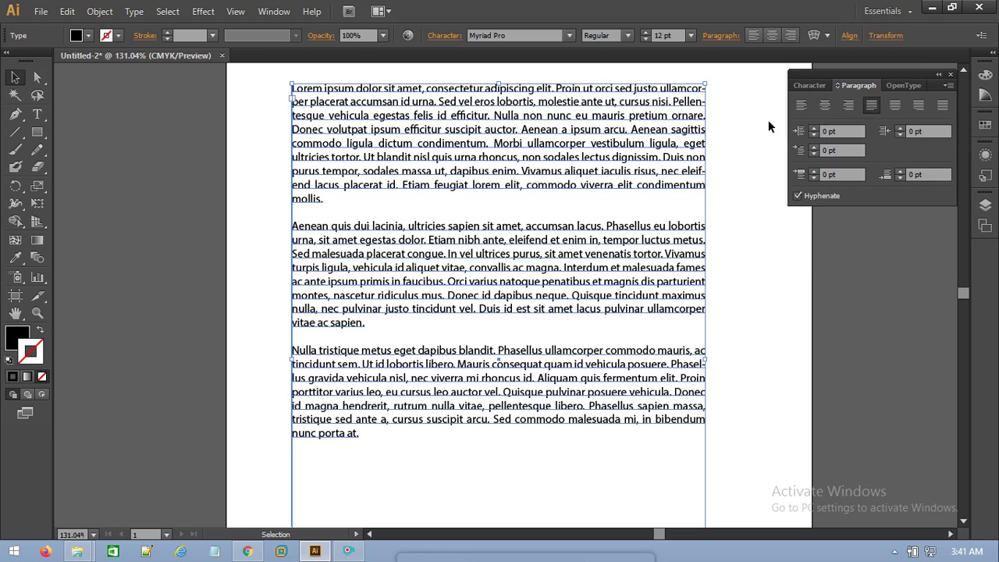
pyautogui.click(897, 111)
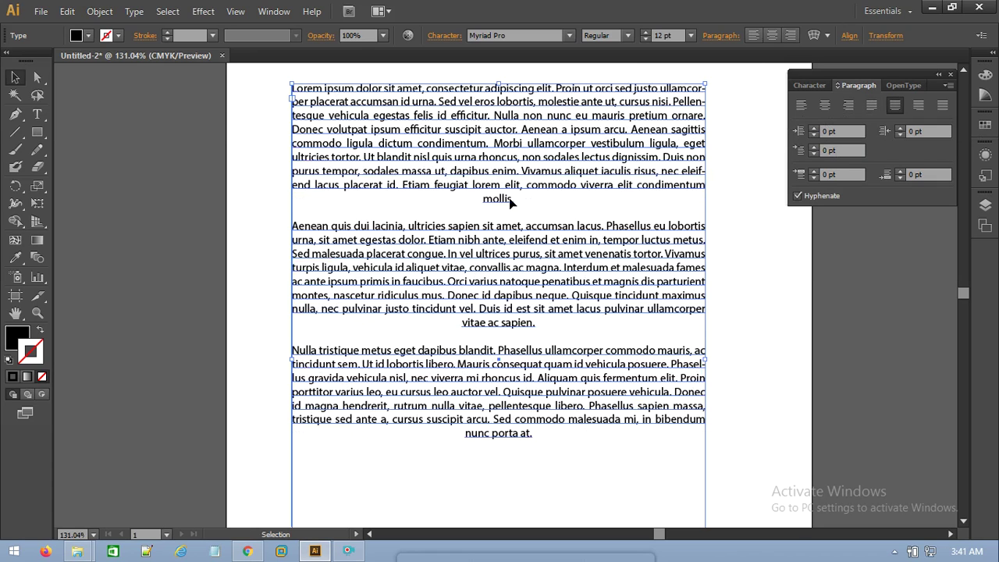
pyautogui.click(918, 106)
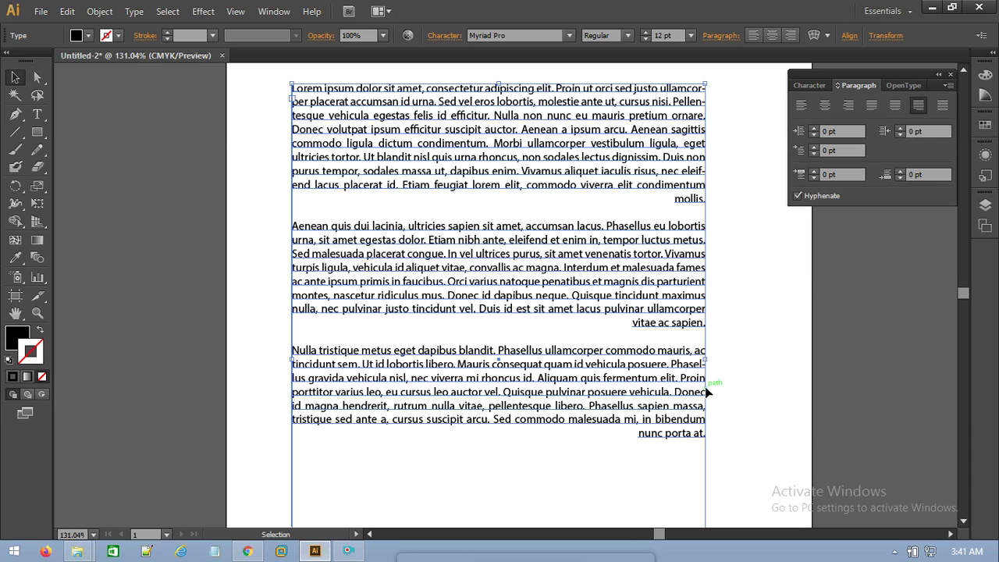
pyautogui.click(943, 105)
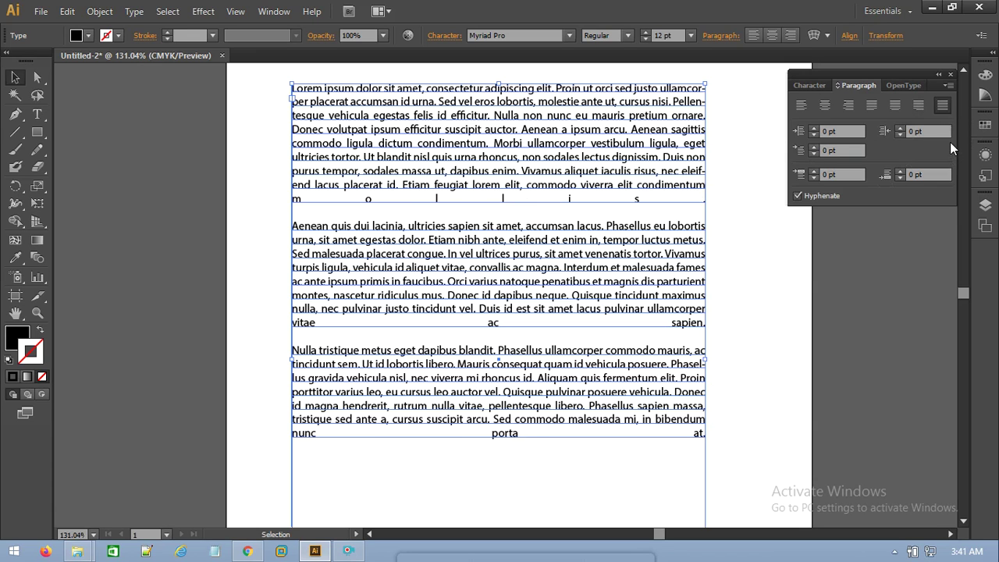
pyautogui.click(803, 106)
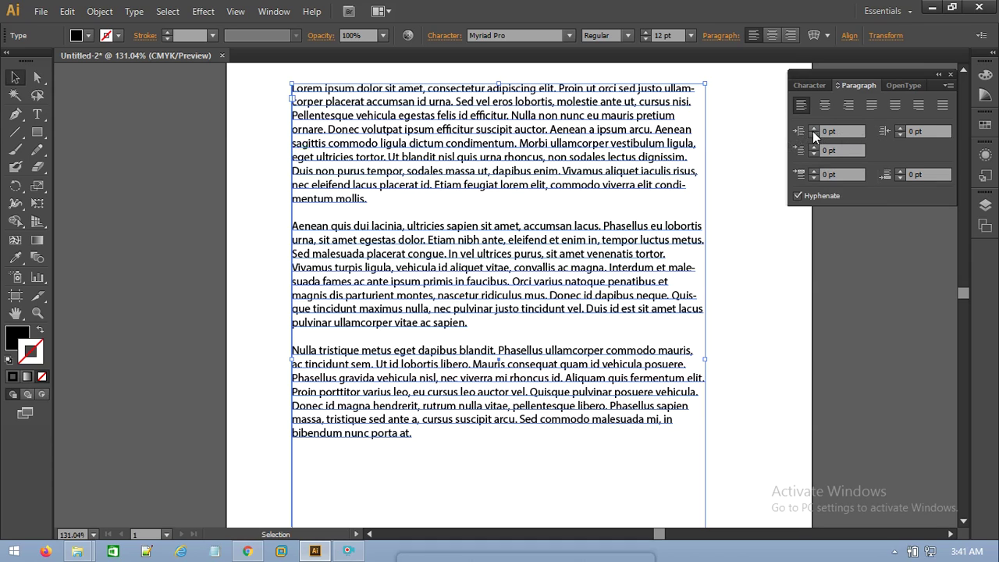
pyautogui.click(814, 128)
pyautogui.click(814, 128)
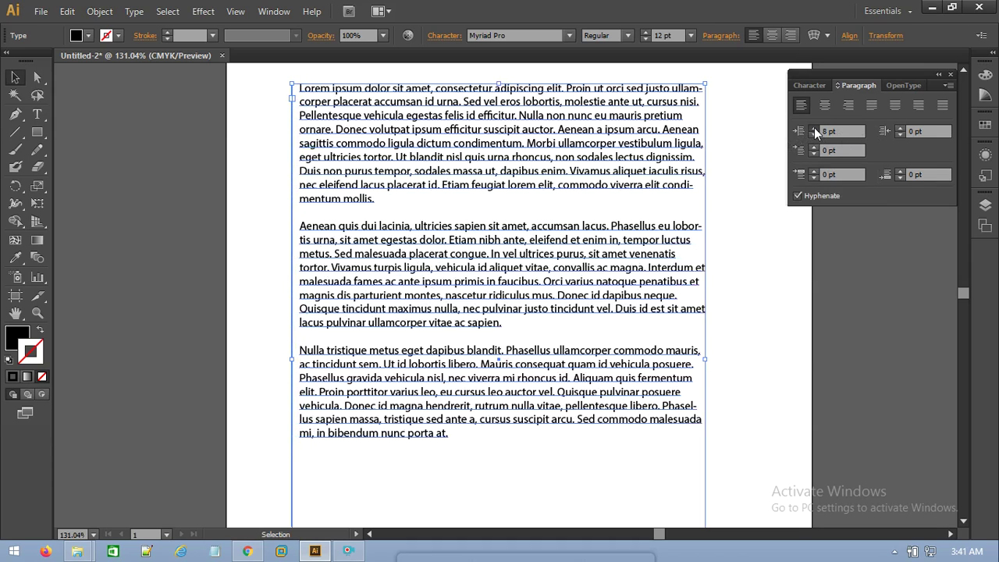
pyautogui.click(813, 131)
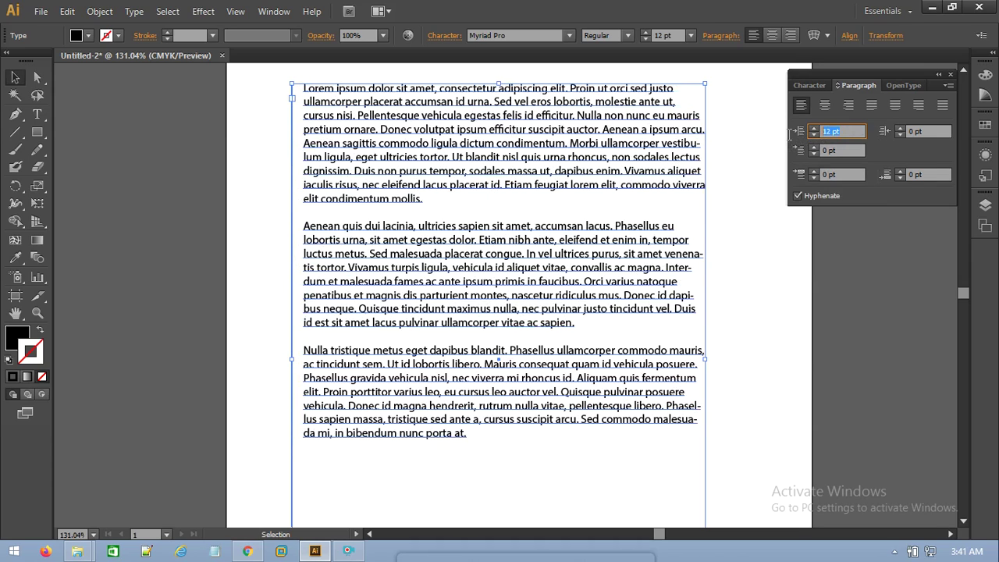
pyautogui.write('0')
pyautogui.press('Return')
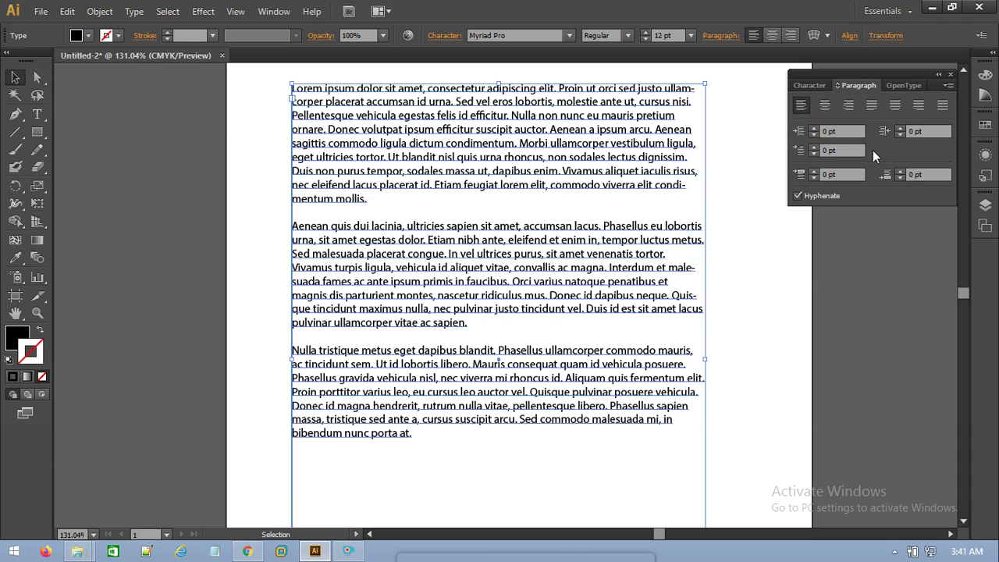
pyautogui.click(900, 128)
pyautogui.click(900, 128)
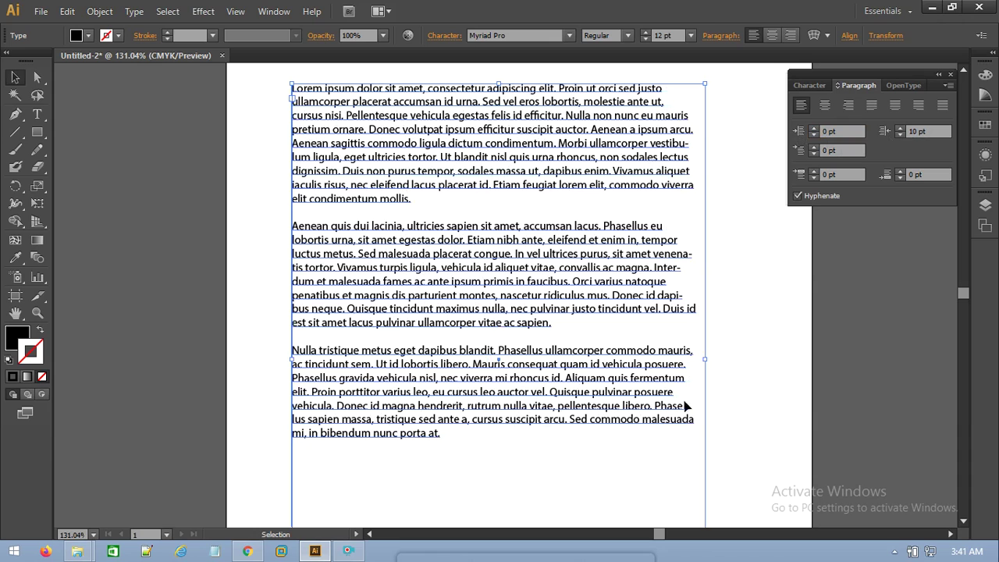
pyautogui.tripleClick(933, 134)
pyautogui.write('0')
pyautogui.click(875, 215)
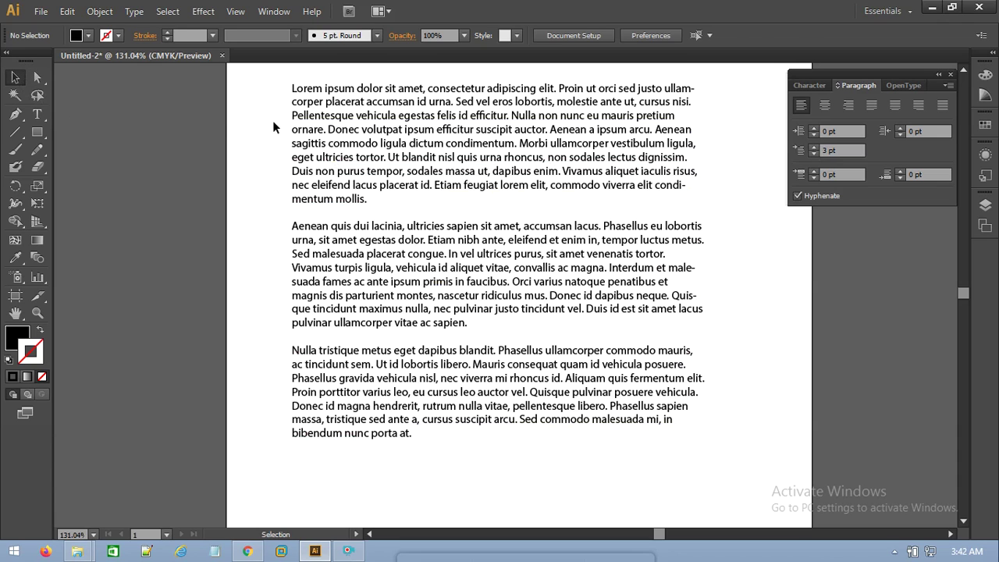
# Select the lorem ipsum frame and raise its first-line left indent step by step to 28 pt.
pyautogui.click(336, 126)
pyautogui.click(814, 148)
pyautogui.click(814, 148)
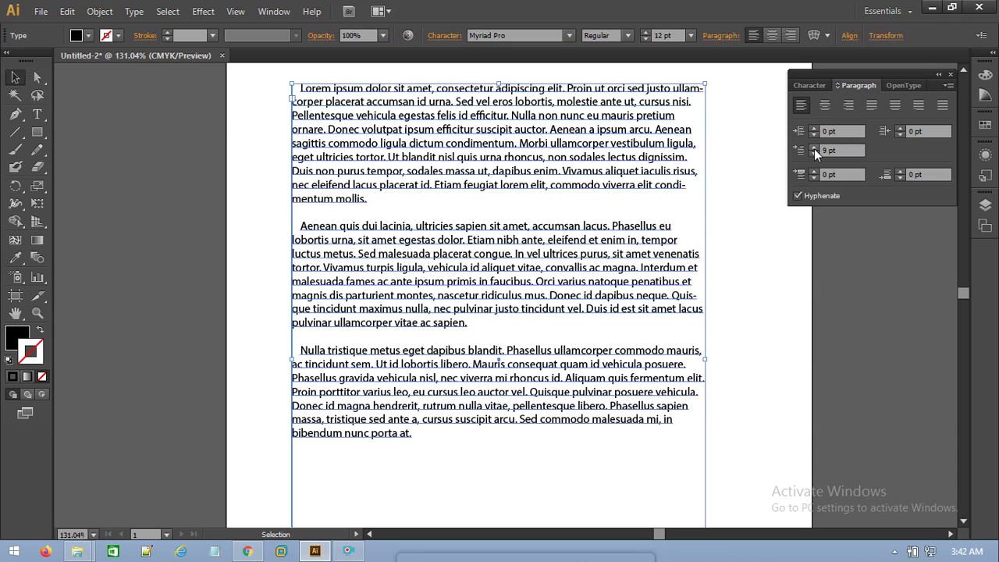
pyautogui.click(814, 148)
pyautogui.click(814, 149)
pyautogui.click(814, 148)
pyautogui.click(814, 149)
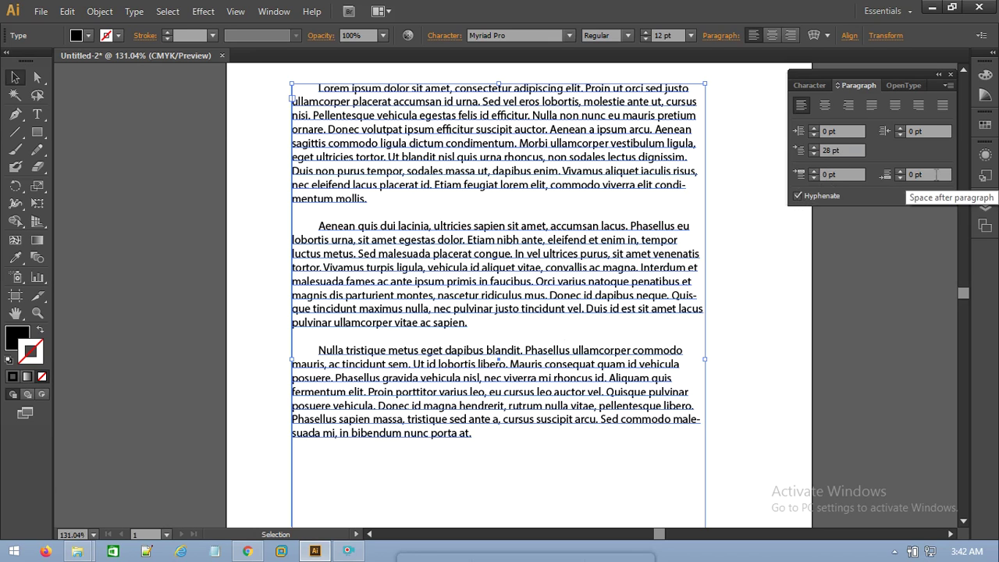
# Set space before paragraphs to 2 pt (via 14 pt) and uncheck Hyphenate.
pyautogui.click(812, 170)
pyautogui.click(812, 170)
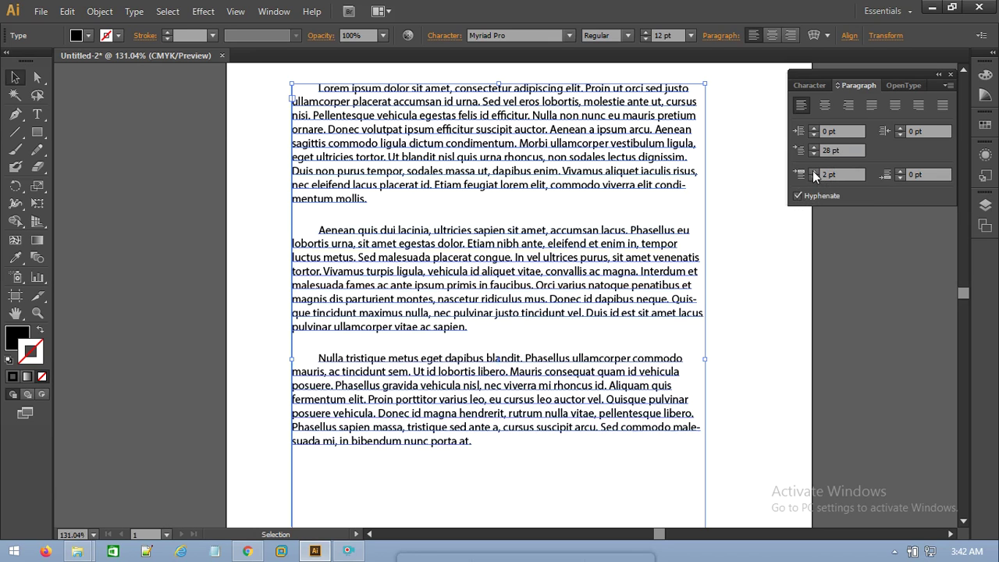
pyautogui.click(812, 170)
pyautogui.click(813, 170)
pyautogui.click(812, 170)
pyautogui.click(812, 170)
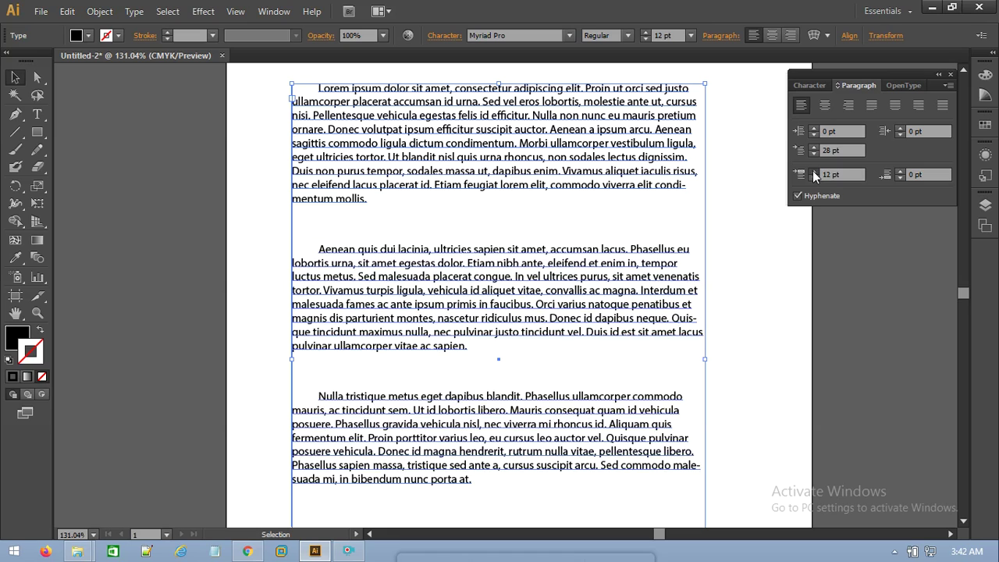
pyautogui.click(815, 179)
pyautogui.click(815, 178)
pyautogui.click(816, 178)
pyautogui.click(815, 179)
pyautogui.click(815, 180)
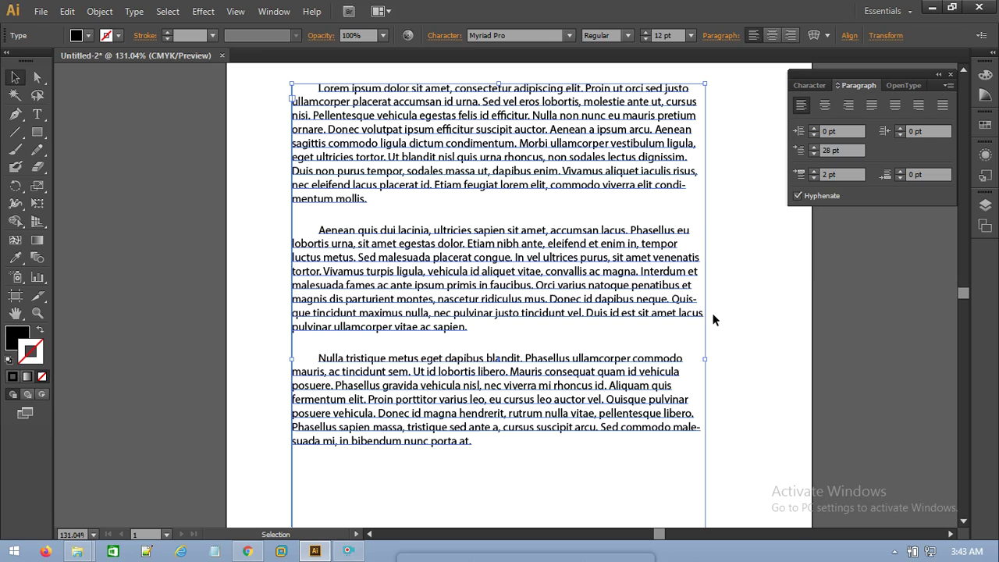
pyautogui.click(796, 195)
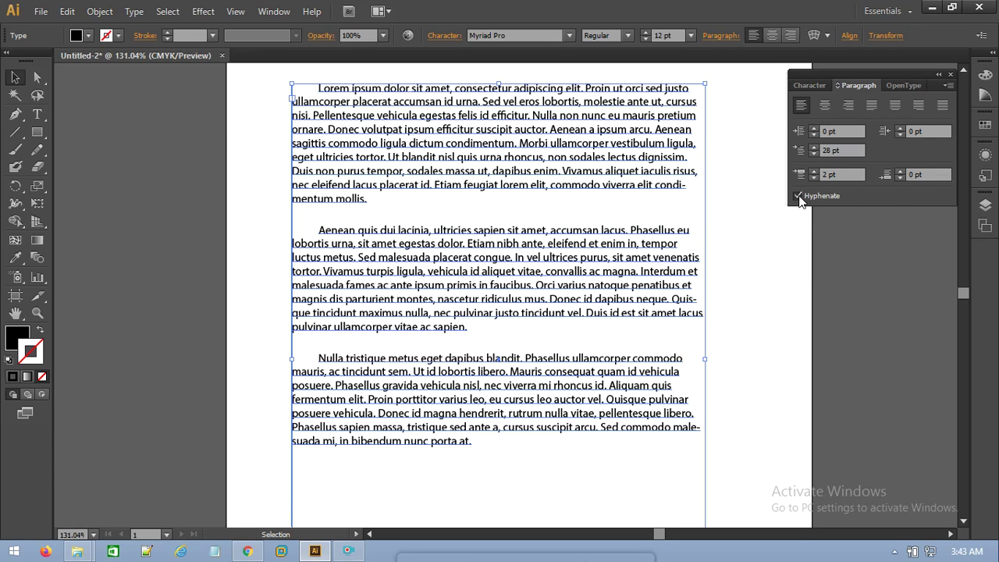